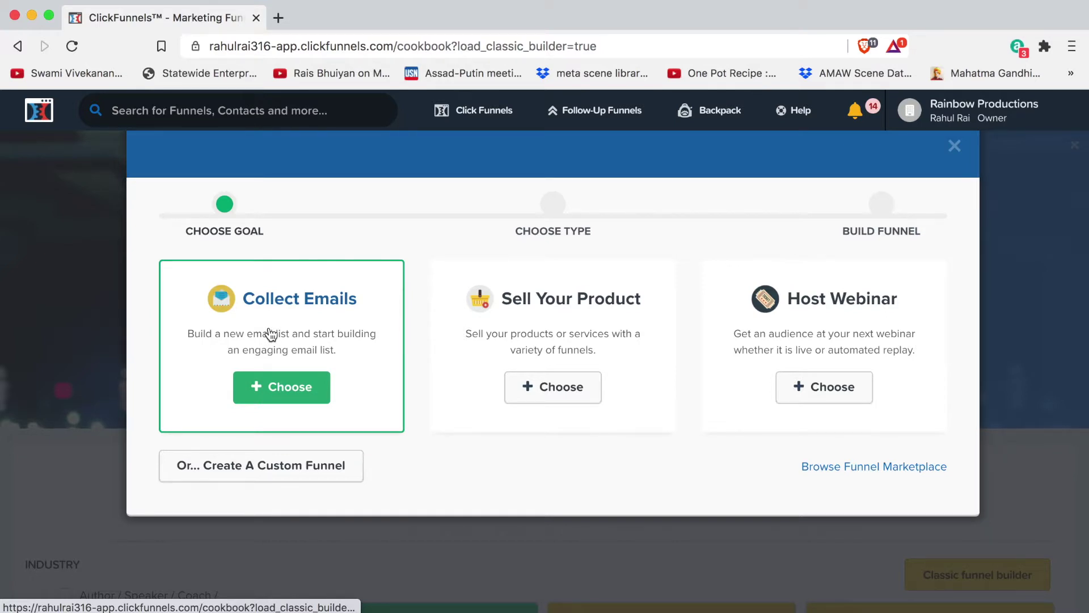
Step: Build a sales funnel for selling a product and name it "test"
{"action": "left_click", "coordinate": [548, 393]}
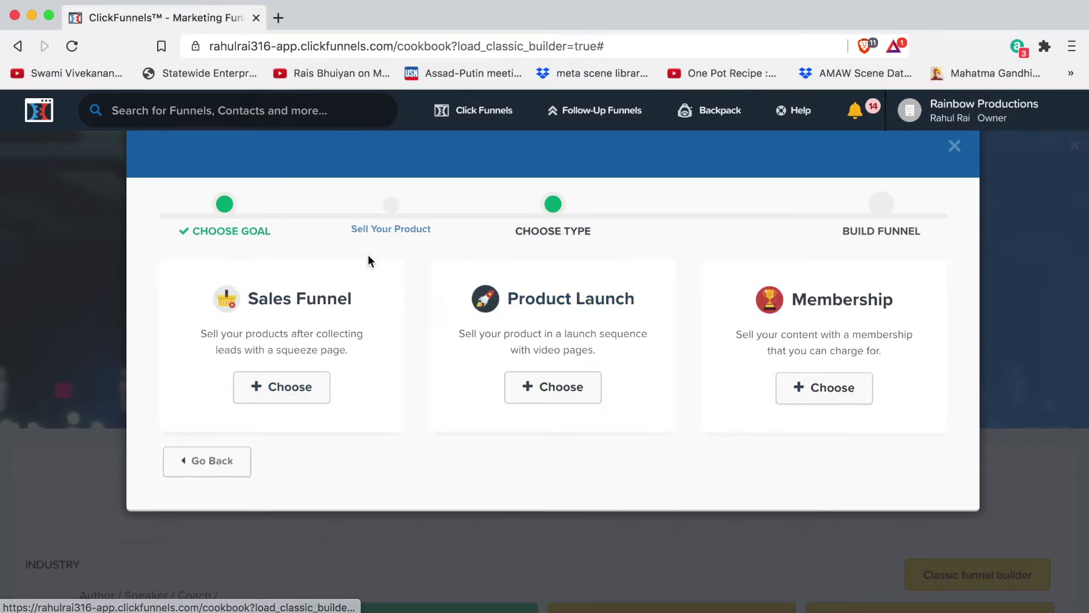
{"action": "left_click", "coordinate": [248, 396]}
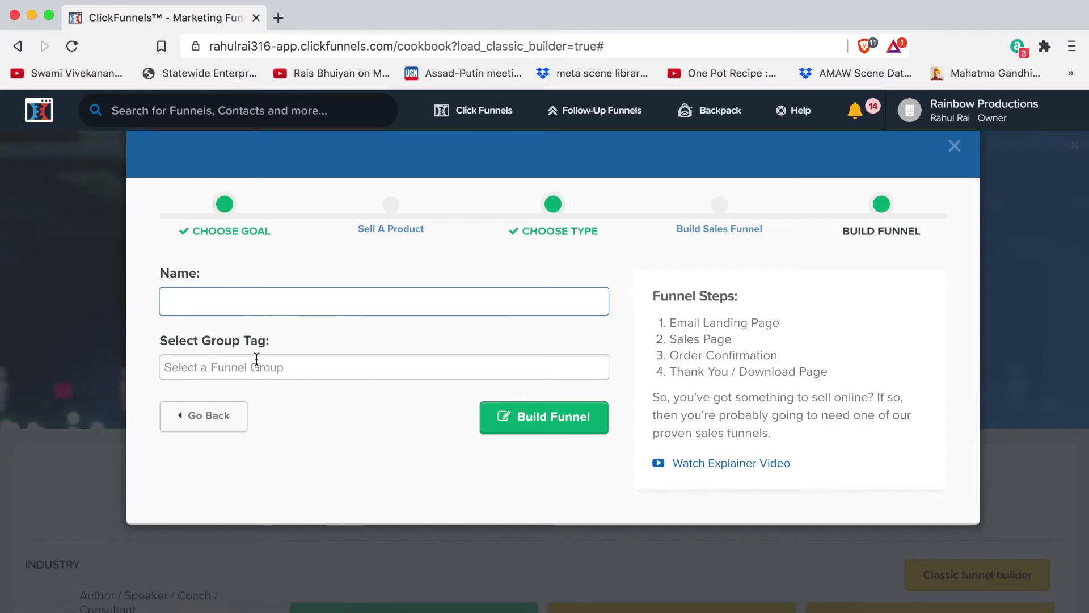
{"action": "type", "text": "test"}
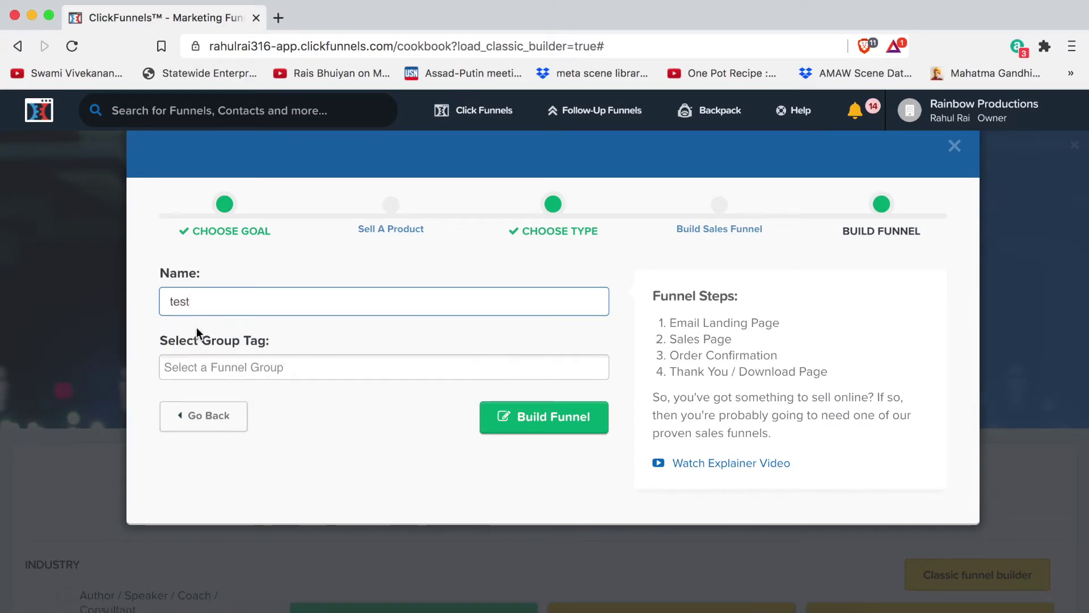
{"action": "left_click", "coordinate": [539, 415]}
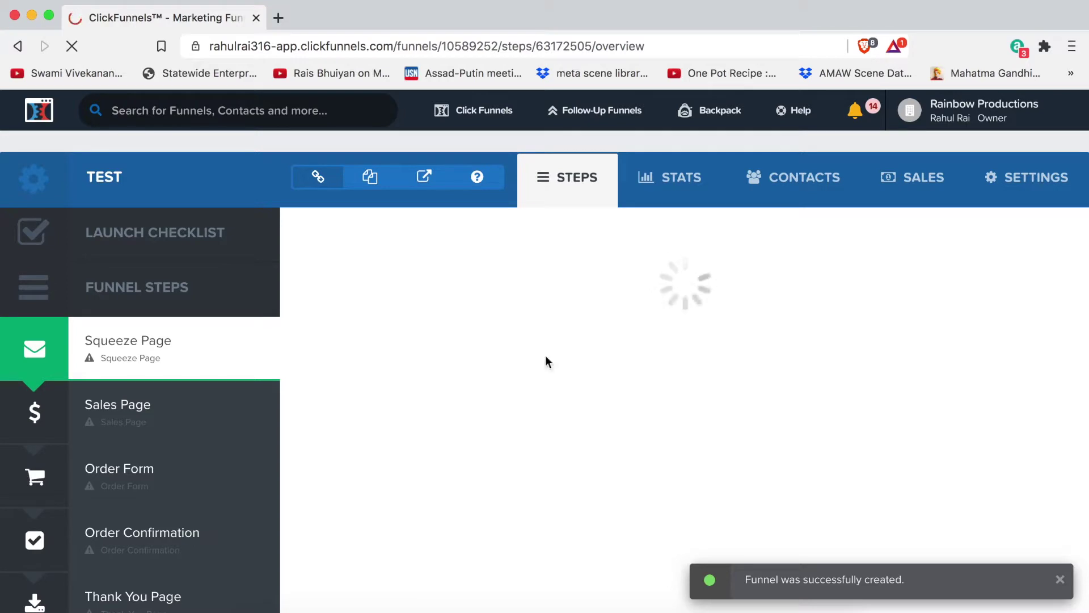
Step: Apply the Blank Sales Page template to the funnel's Sales Page step
{"action": "scroll", "coordinate": [144, 363], "scroll_direction": "down", "scroll_amount": 2}
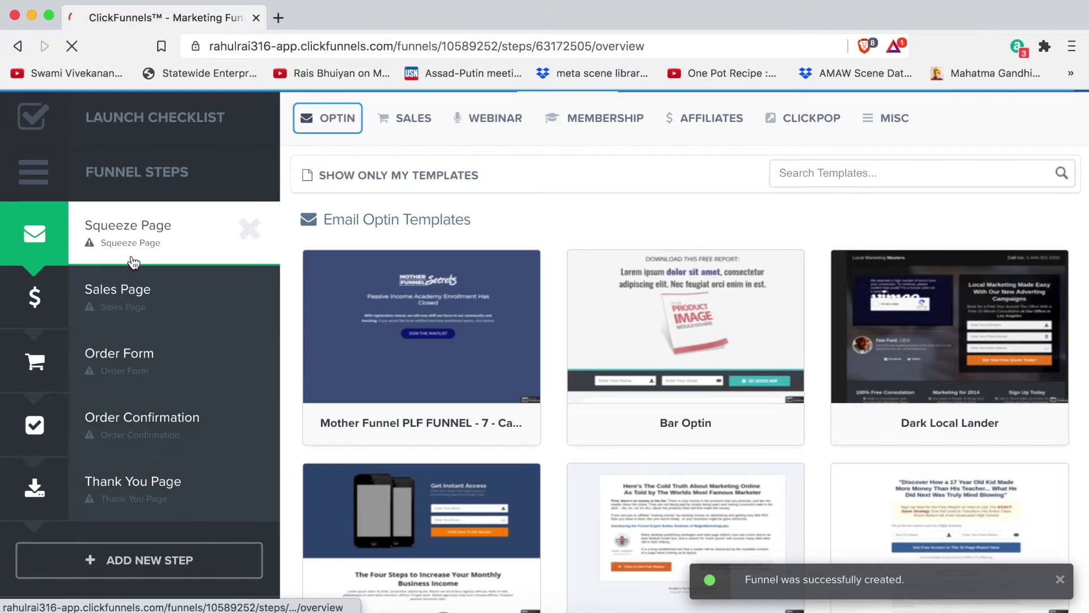
{"action": "mouse_move", "coordinate": [122, 234]}
{"action": "left_mouse_down"}
{"action": "mouse_move", "coordinate": [125, 304]}
{"action": "mouse_move", "coordinate": [128, 226]}
{"action": "left_mouse_up"}
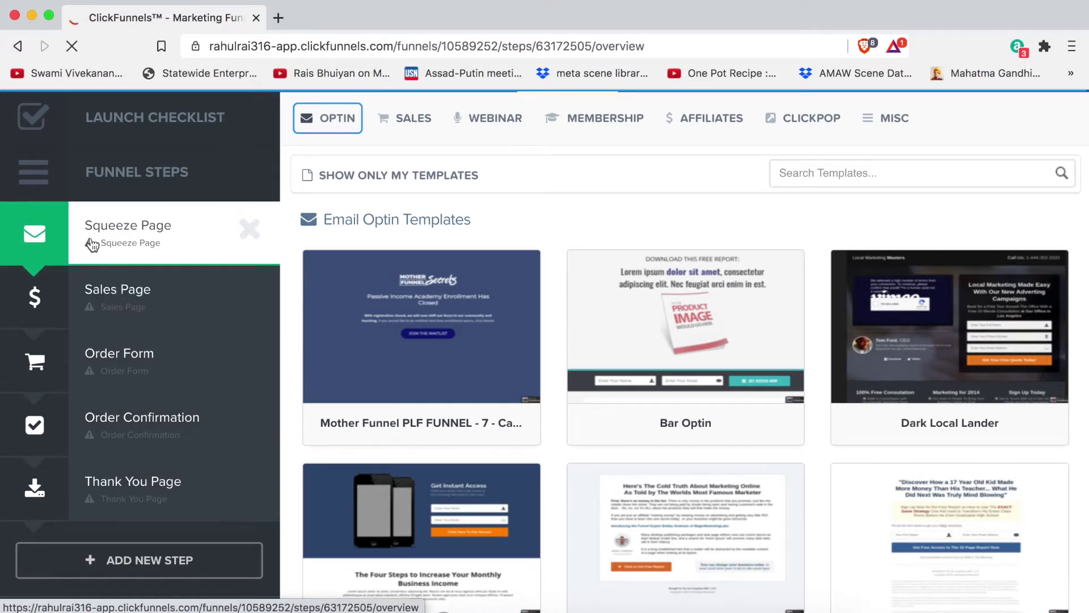
{"action": "left_click", "coordinate": [125, 307]}
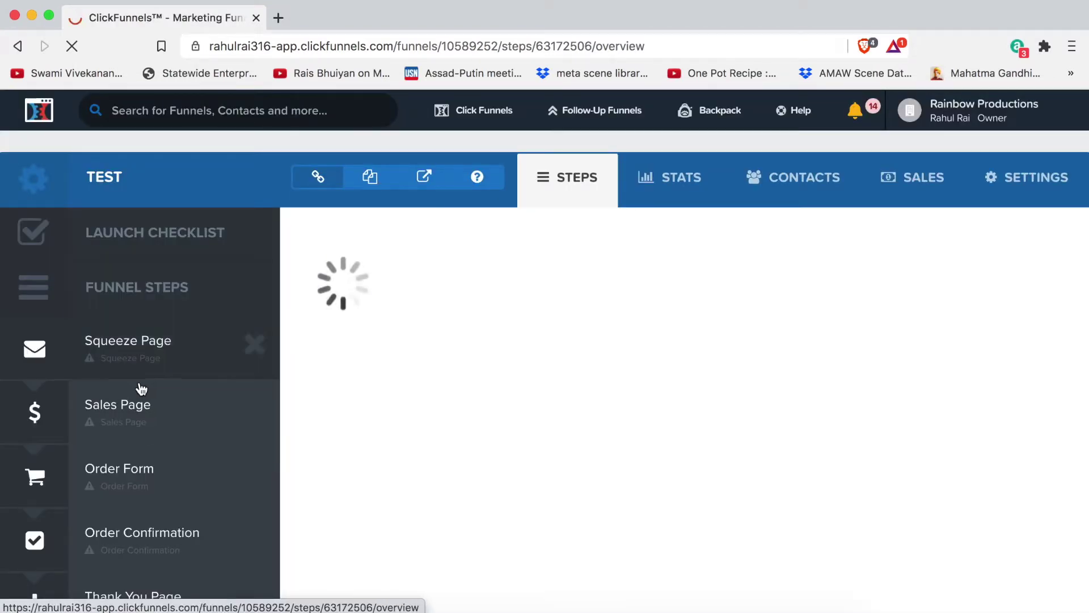
{"action": "left_click", "coordinate": [132, 427]}
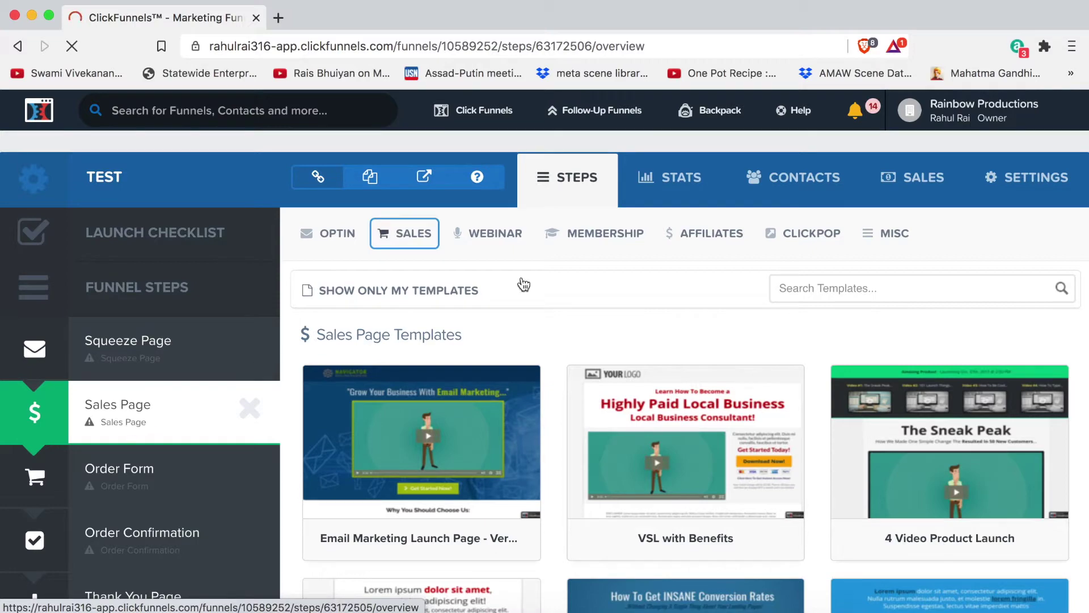
{"action": "scroll", "coordinate": [758, 249], "scroll_direction": "down", "scroll_amount": 8}
{"action": "scroll", "coordinate": [758, 249], "scroll_direction": "down", "scroll_amount": 20}
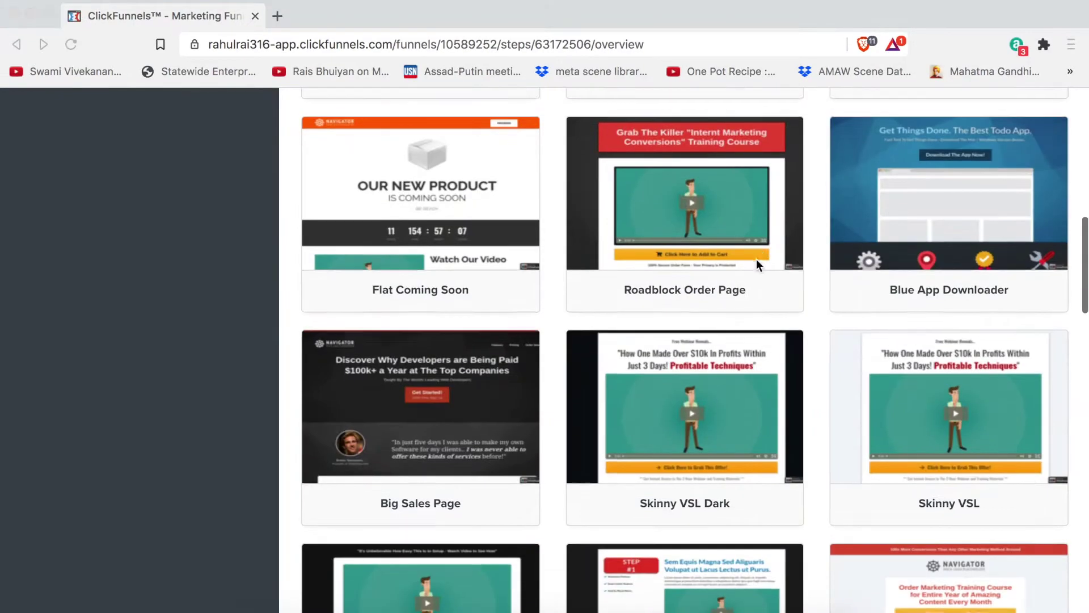
{"action": "scroll", "coordinate": [754, 279], "scroll_direction": "down", "scroll_amount": 7}
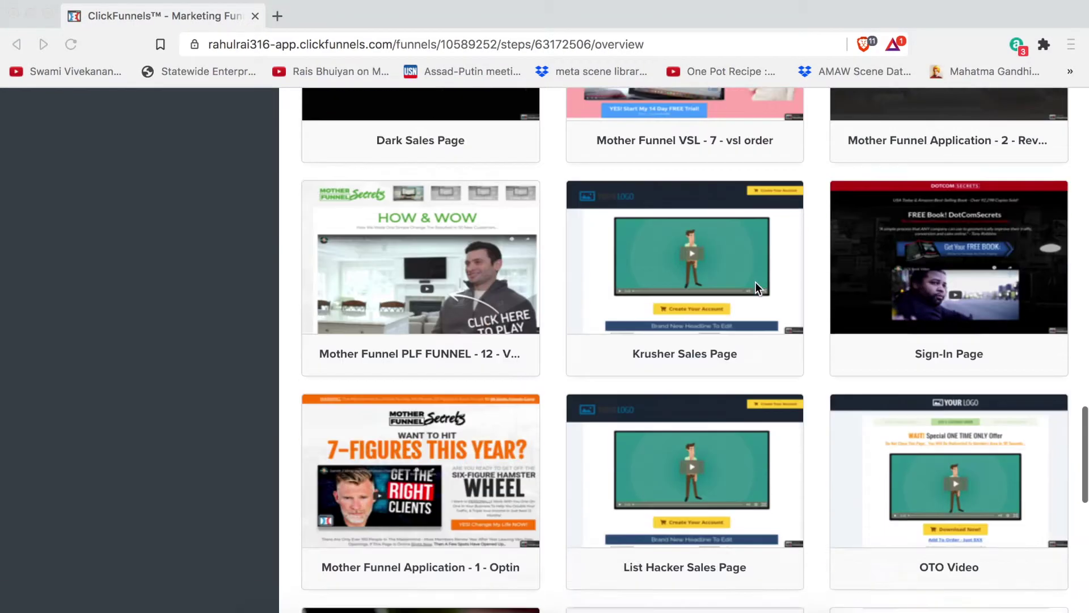
{"action": "mouse_move", "coordinate": [981, 387]}
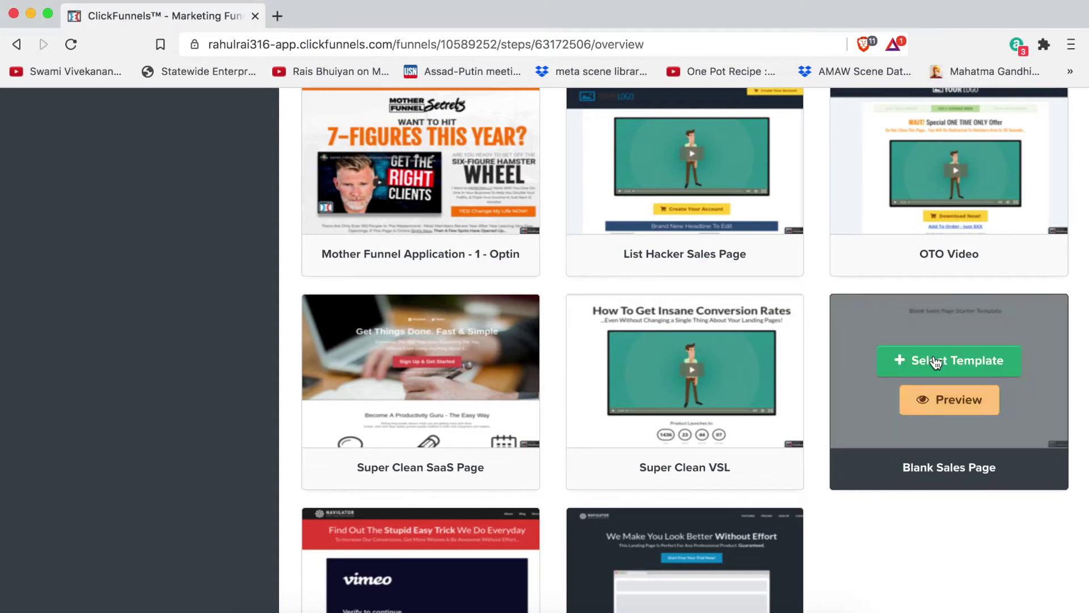
{"action": "left_click", "coordinate": [933, 355]}
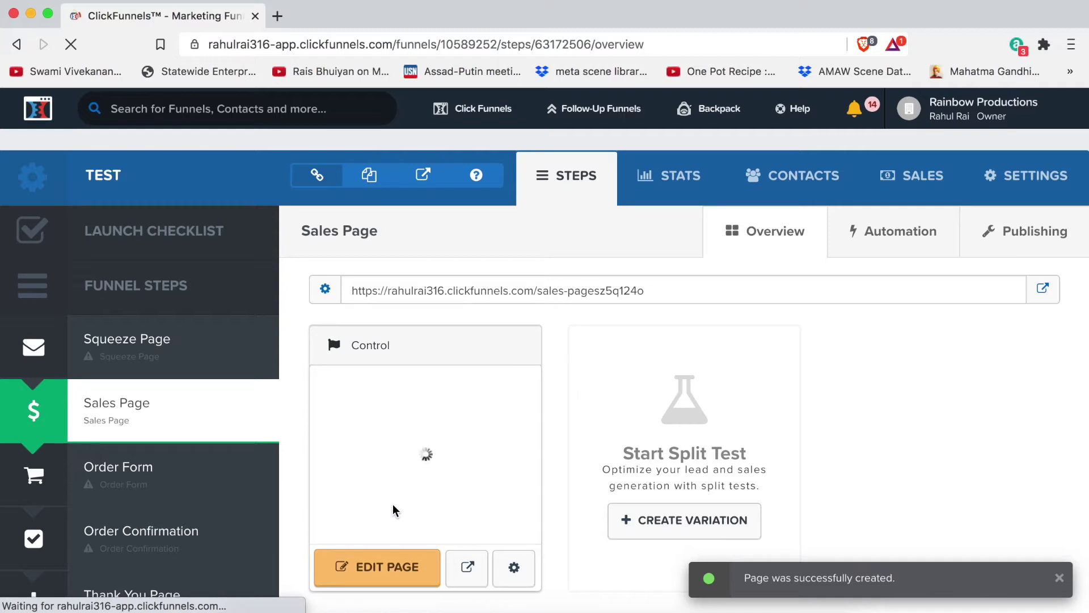
Step: Open the sales page for editing and delete the starter section with the "Blank Sales Page Starter Template" headline
{"action": "left_click", "coordinate": [352, 572]}
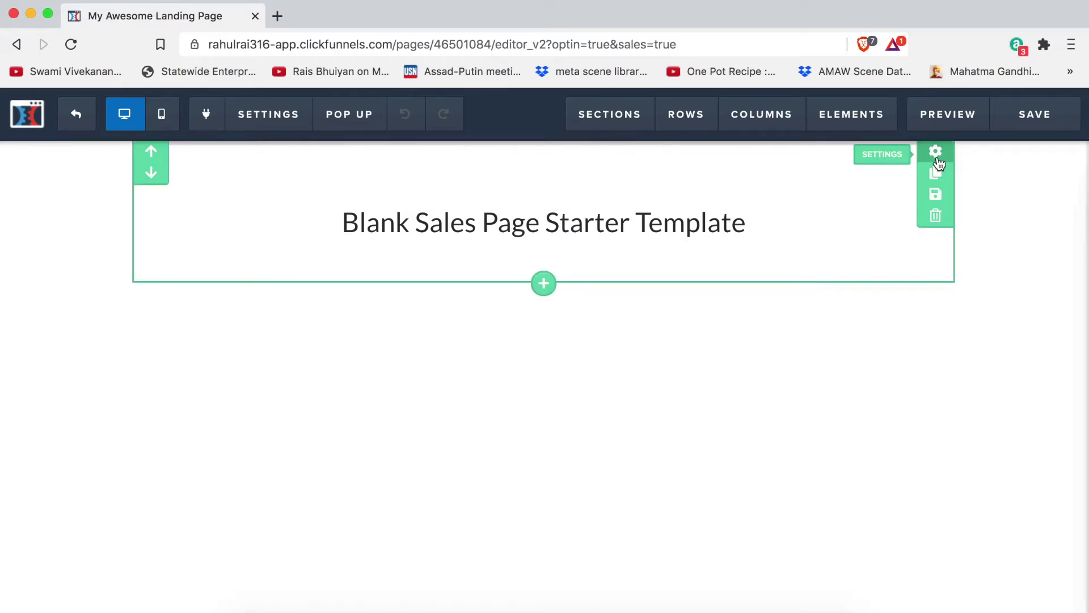
{"action": "left_click", "coordinate": [935, 218]}
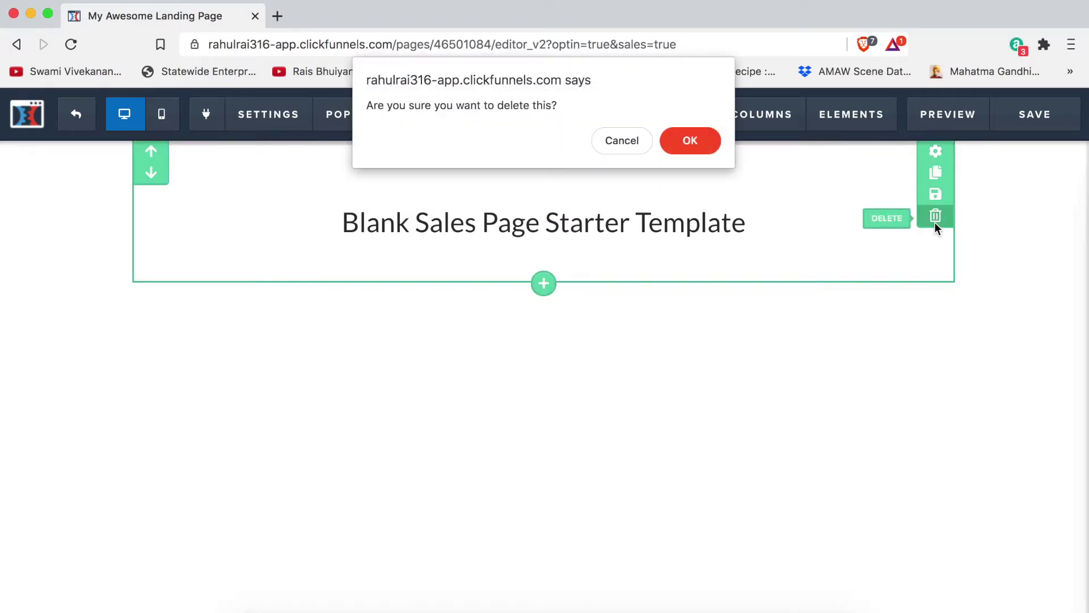
{"action": "left_click", "coordinate": [690, 142]}
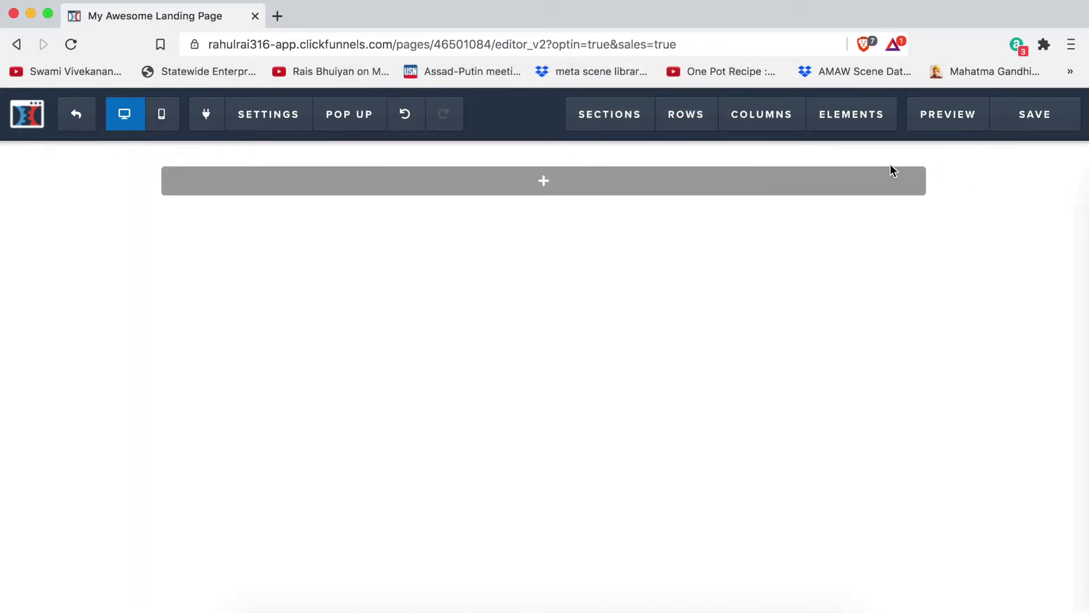
Step: Add a full-width section to the empty page and give it a two-column row
{"action": "left_click", "coordinate": [519, 181]}
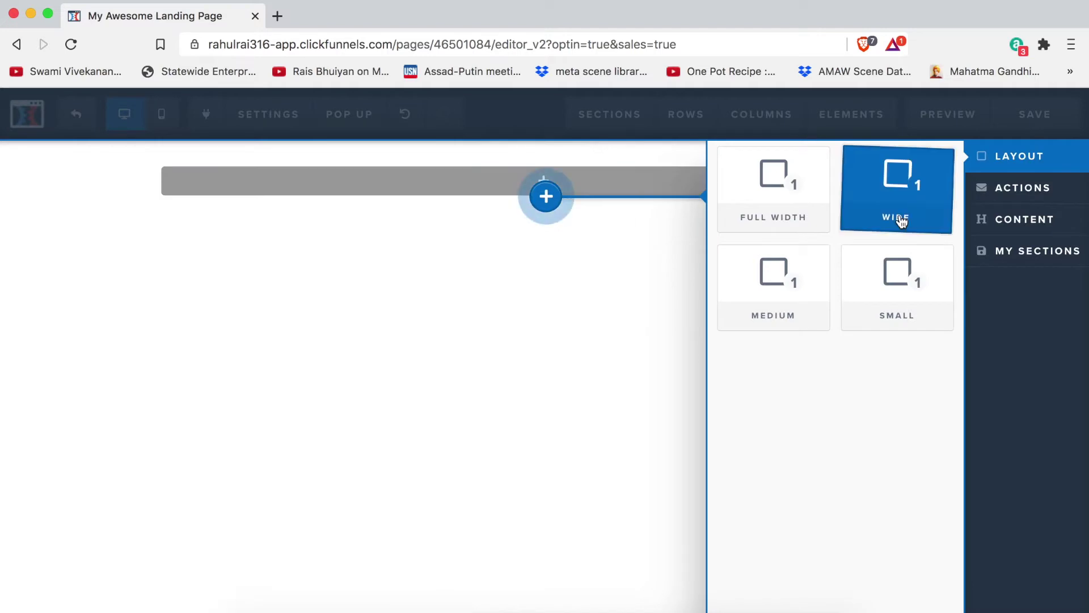
{"action": "left_click", "coordinate": [770, 202]}
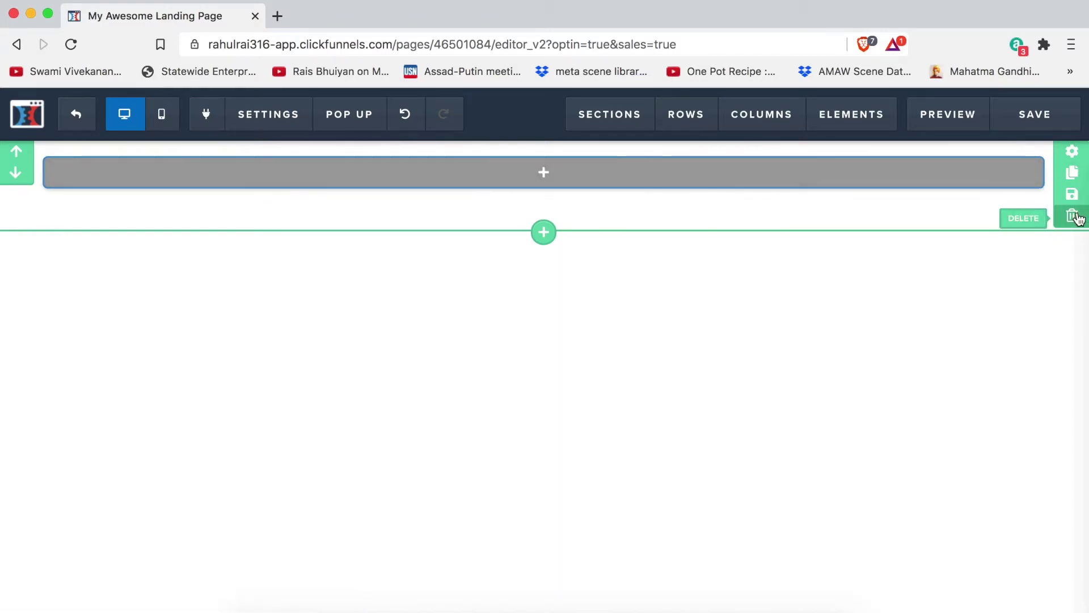
{"action": "left_click", "coordinate": [543, 173]}
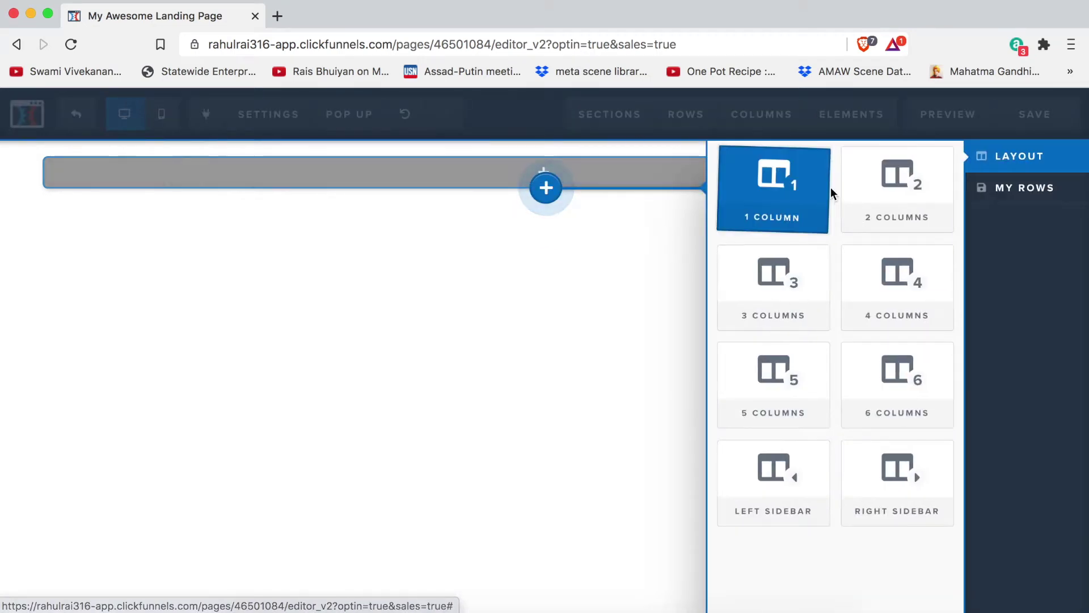
{"action": "left_click", "coordinate": [919, 189]}
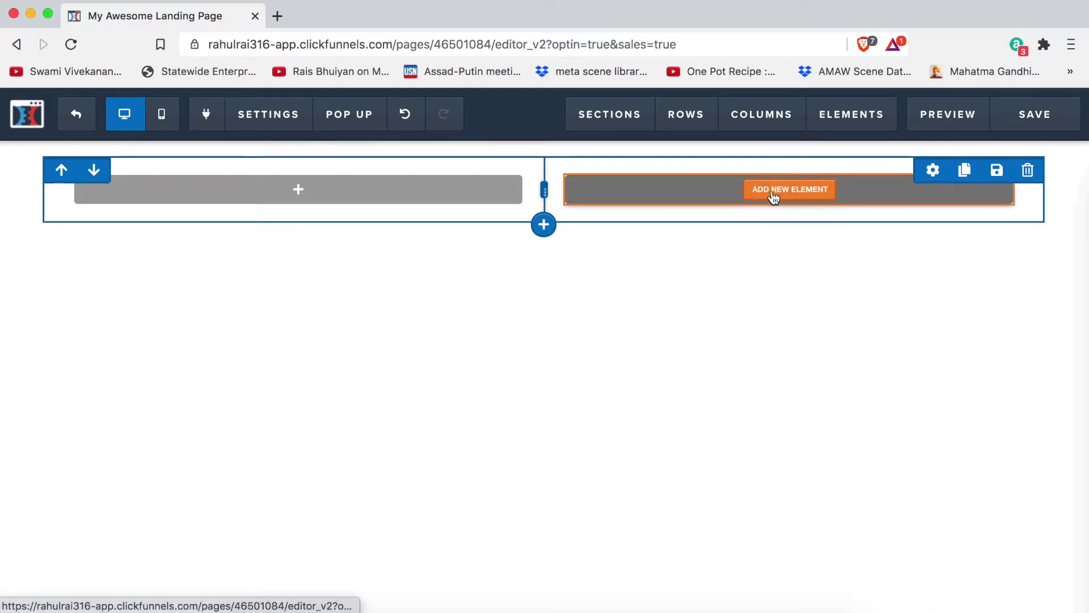
Step: Add an Image element to the first column of the row
{"action": "left_click", "coordinate": [270, 194]}
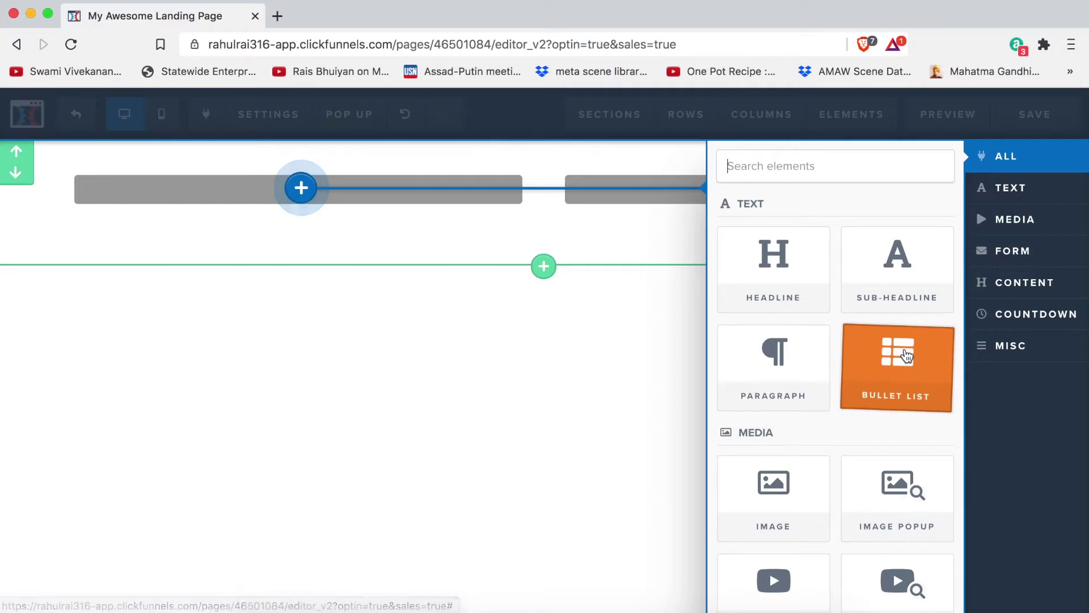
{"action": "scroll", "coordinate": [882, 397], "scroll_direction": "down", "scroll_amount": 3}
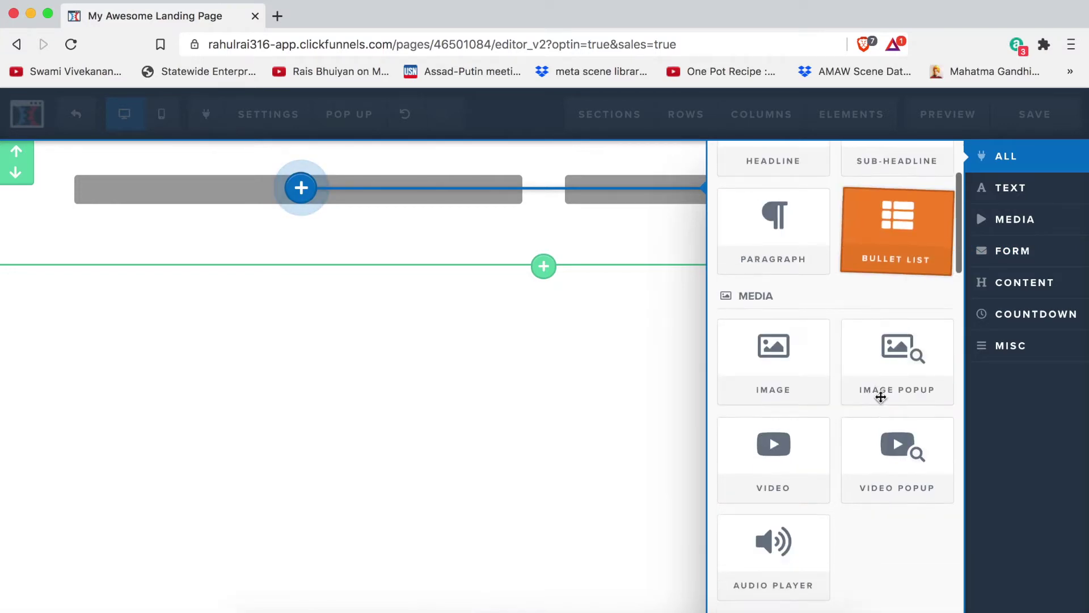
{"action": "left_click", "coordinate": [779, 370]}
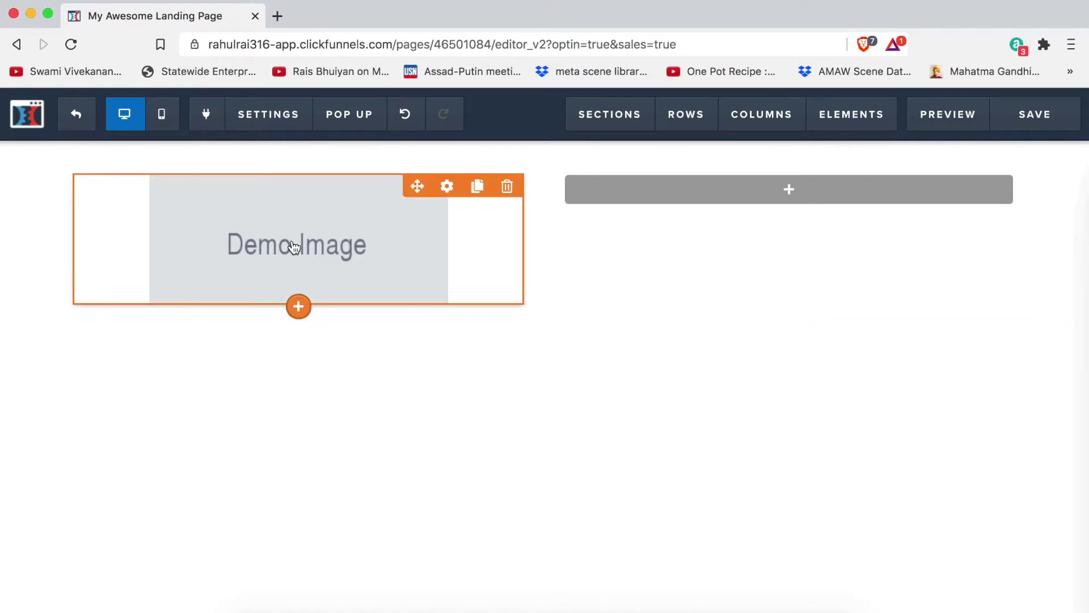
Step: Replace the demo image with the uploaded white "Hey Girl Let's Snuggle" hoodie picture from the library
{"action": "left_click", "coordinate": [293, 246]}
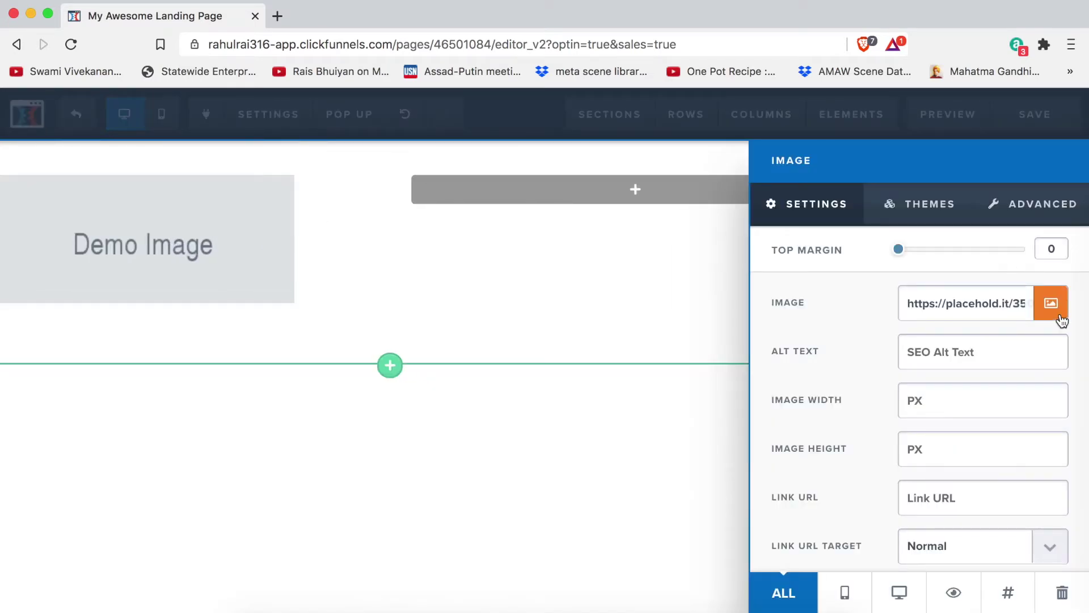
{"action": "left_click", "coordinate": [1051, 304]}
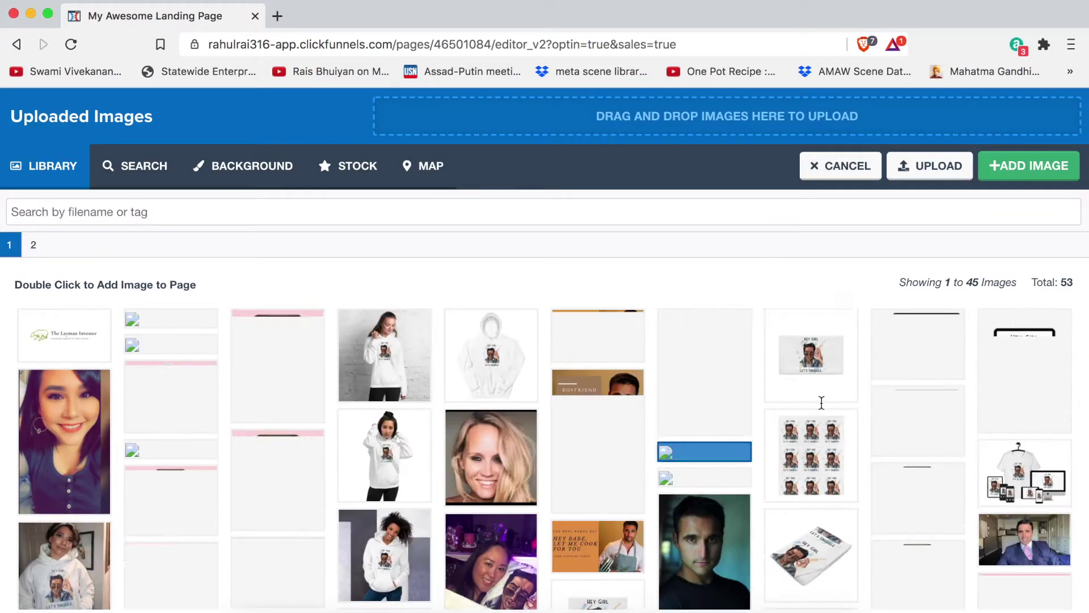
{"action": "left_click", "coordinate": [487, 384]}
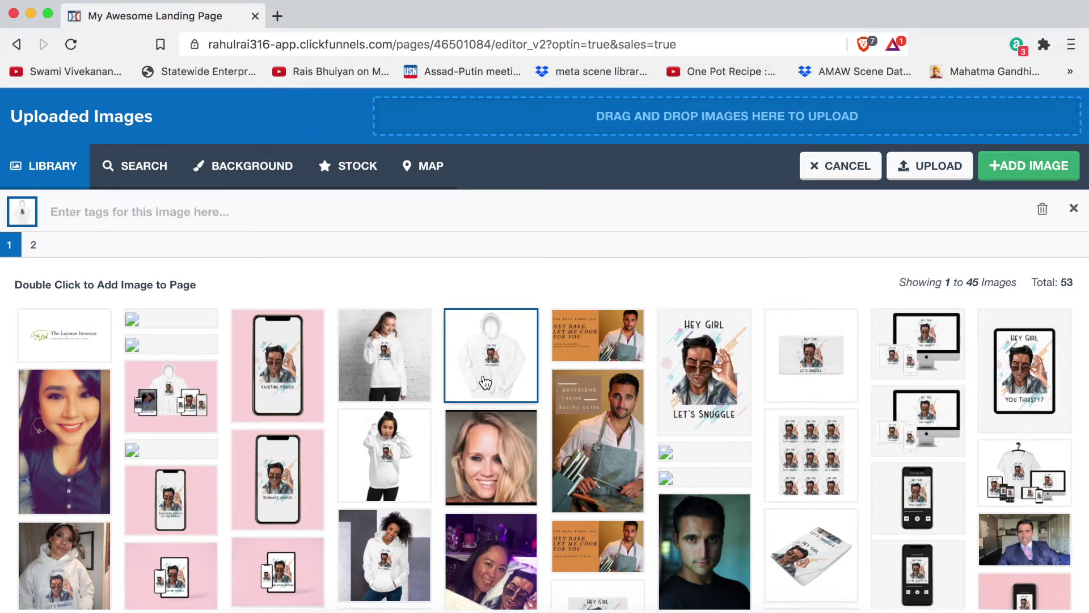
{"action": "left_click", "coordinate": [1008, 175]}
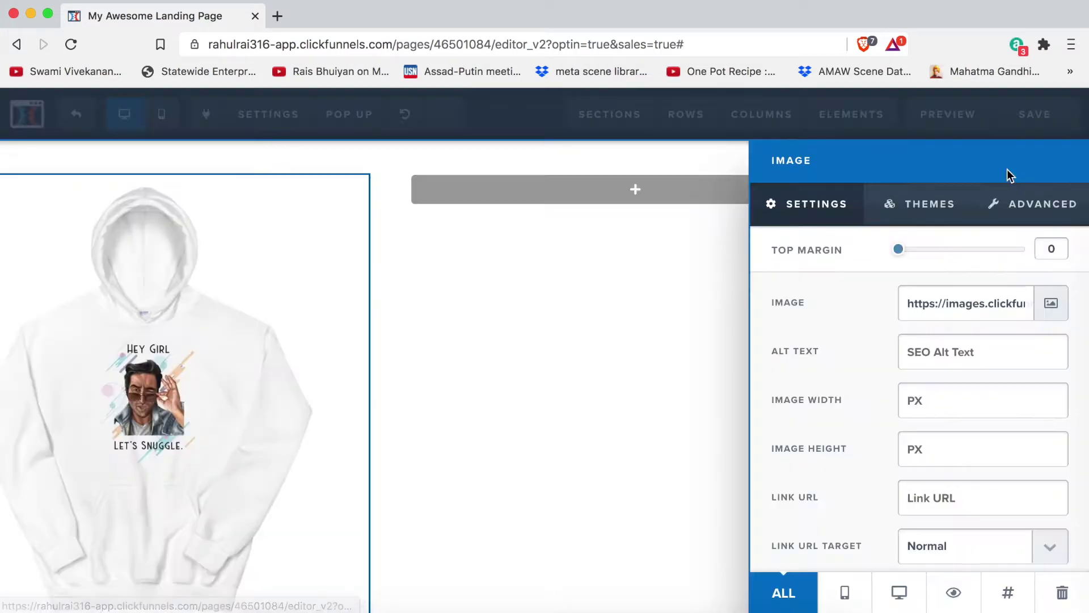
{"action": "mouse_move", "coordinate": [312, 413]}
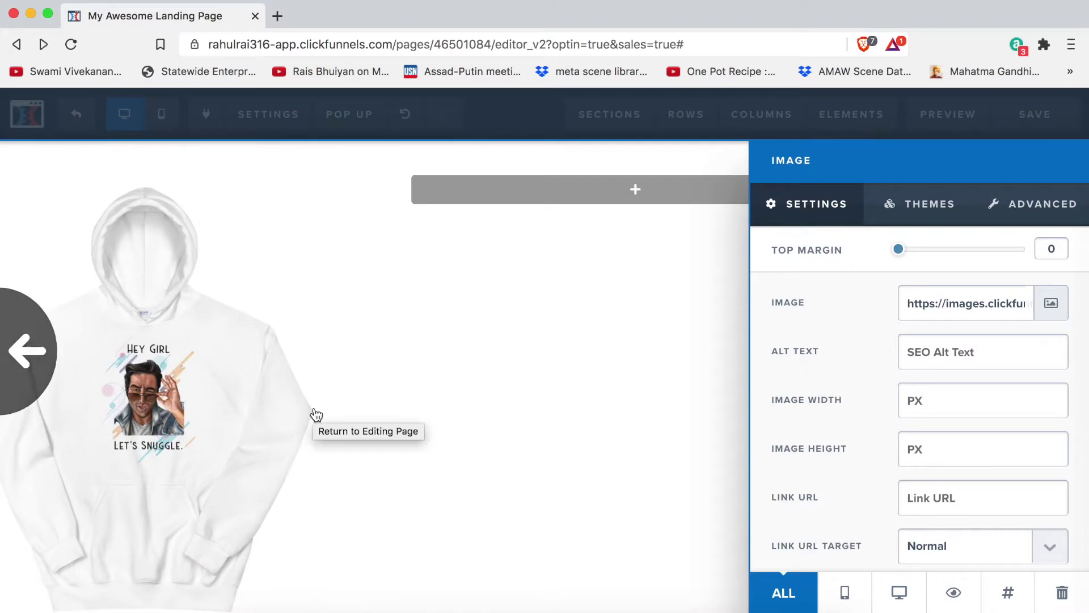
{"action": "left_click", "coordinate": [372, 369]}
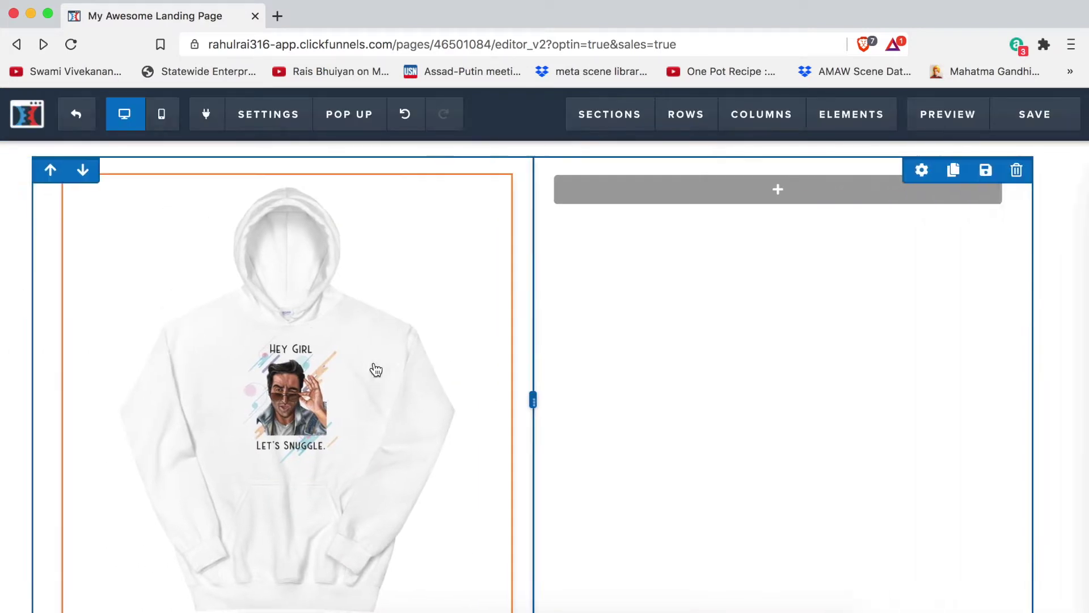
Step: Try widths of 300 and 400 px on the hoodie image, and clear the width value again
{"action": "left_click", "coordinate": [291, 387]}
{"action": "left_click", "coordinate": [930, 405]}
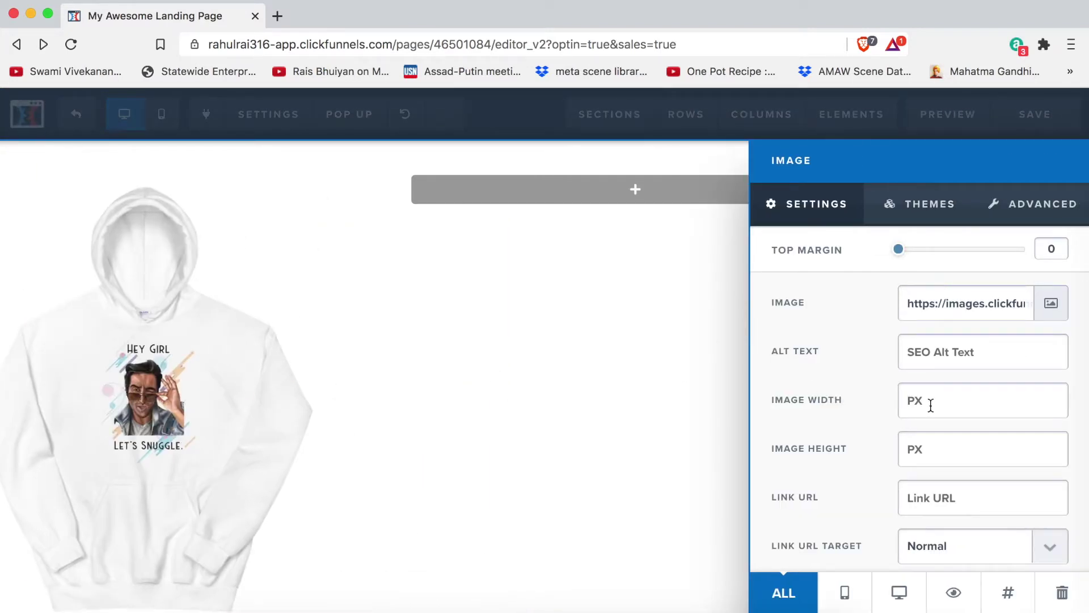
{"action": "type", "text": "300"}
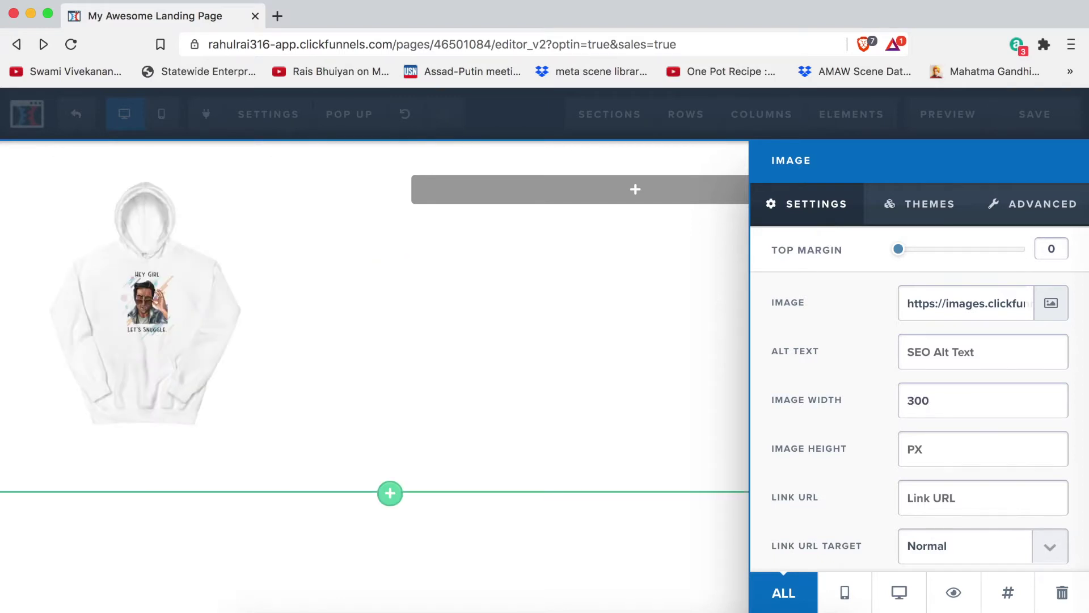
{"action": "key", "text": "BackSpace"}
{"action": "key", "text": "BackSpace"}
{"action": "type", "text": "00"}
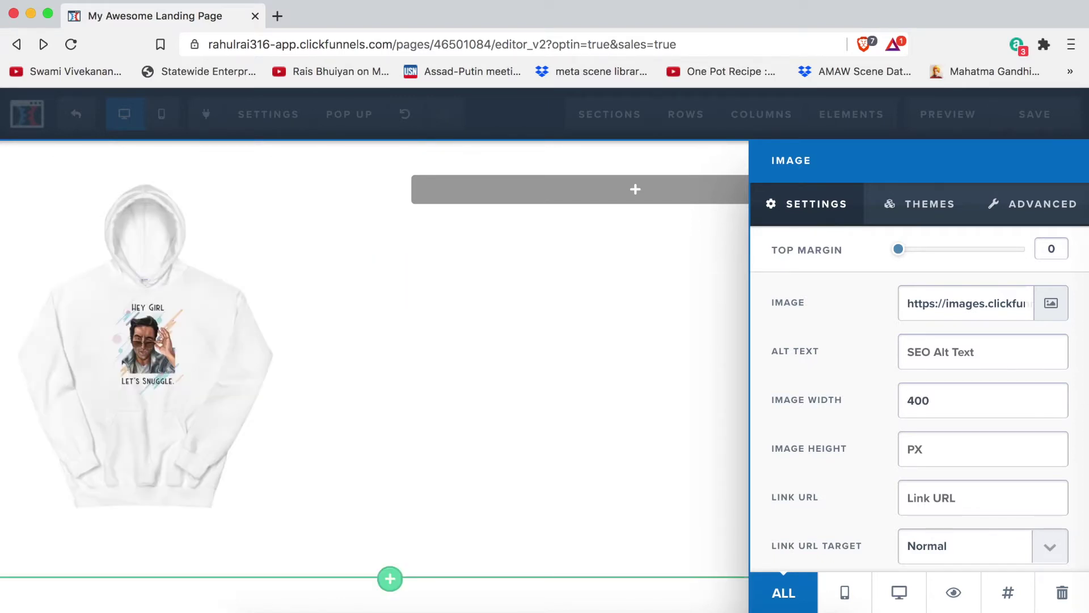
{"action": "key", "text": "BackSpace"}
{"action": "key", "text": "BackSpace"}
{"action": "key", "text": "BackSpace"}
{"action": "left_click", "coordinate": [256, 486]}
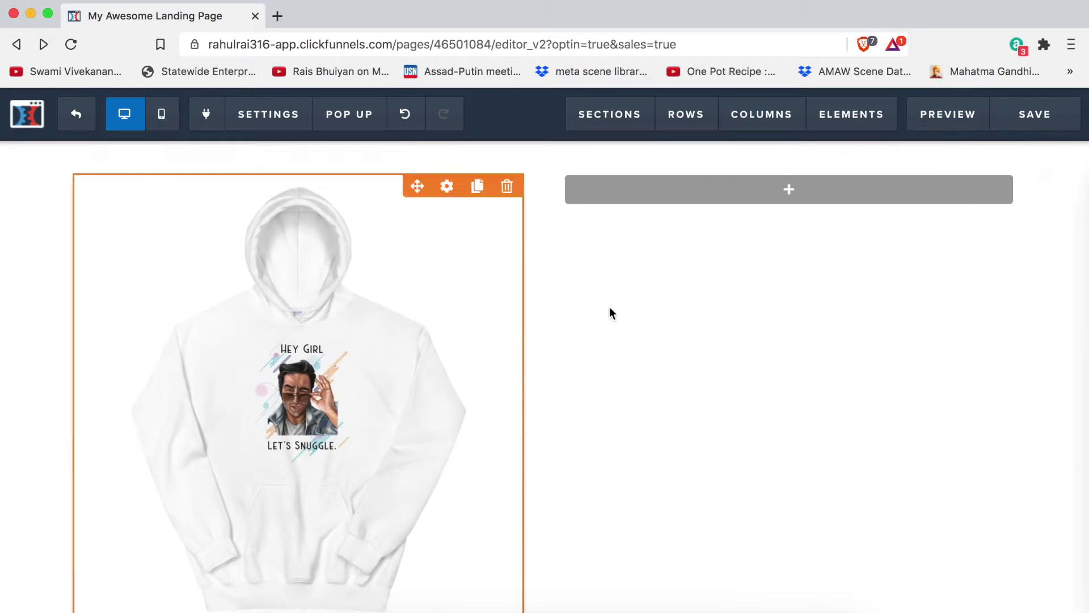
Step: Add a Headline element to the row's second column and set its text to "The New Boyfriend Hoodie!"
{"action": "left_click", "coordinate": [782, 193]}
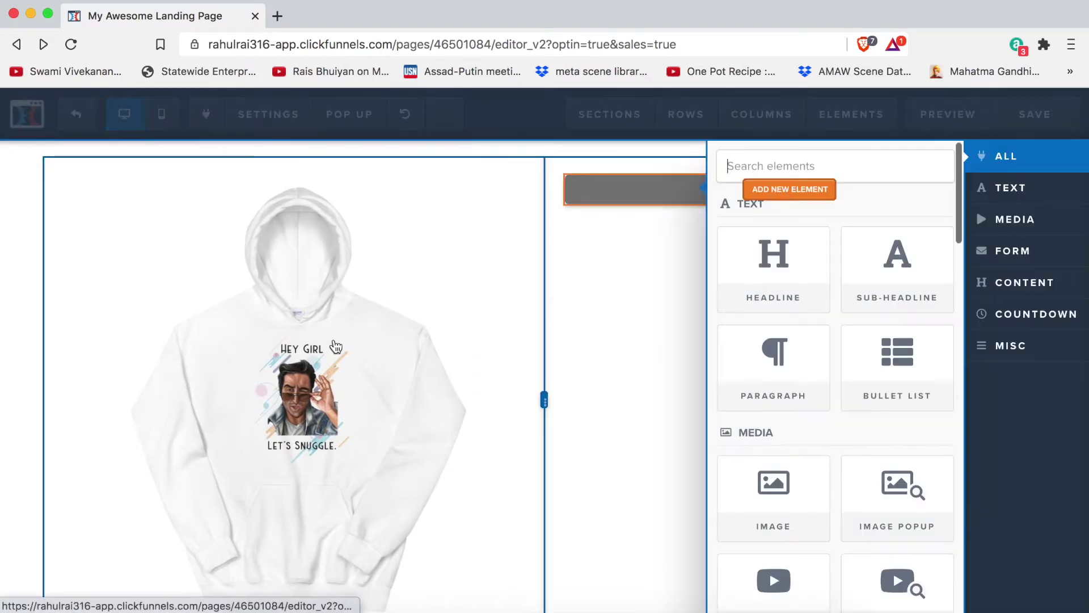
{"action": "left_click", "coordinate": [766, 254]}
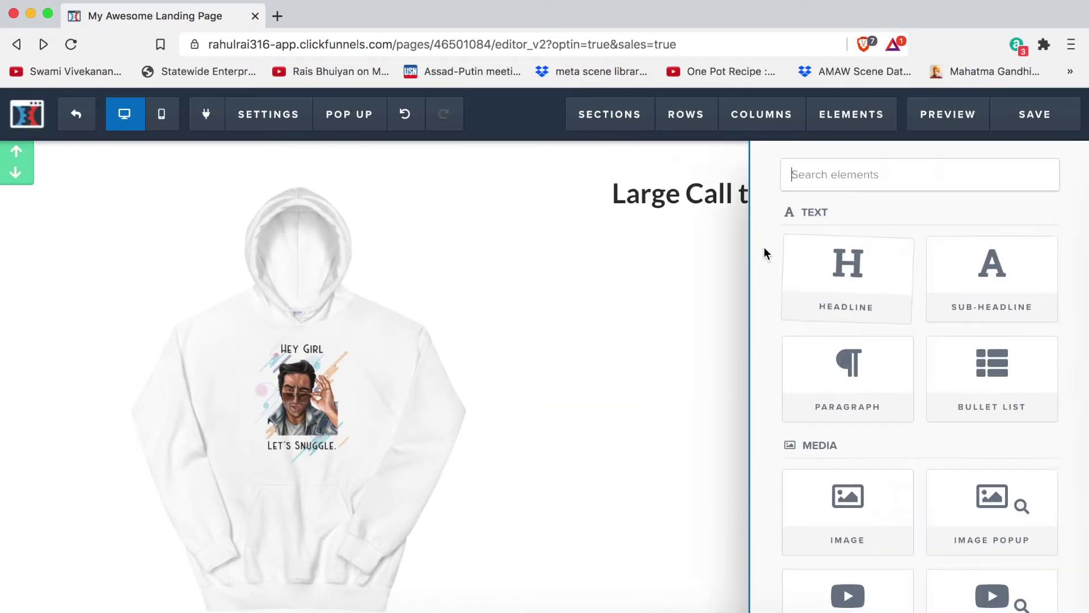
{"action": "left_click", "coordinate": [767, 192]}
{"action": "triple_click", "coordinate": [759, 196]}
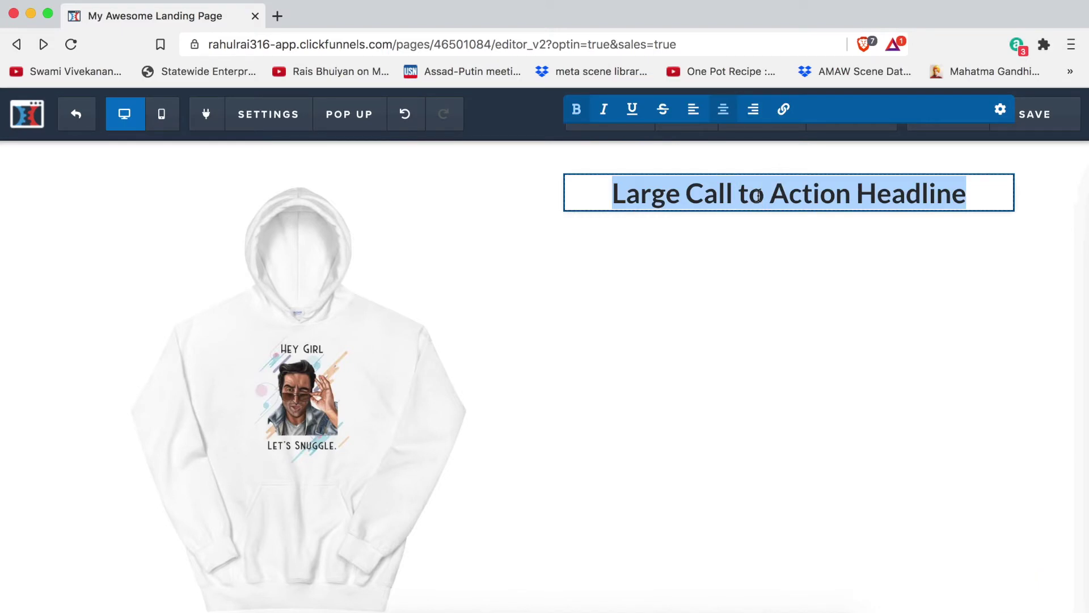
{"action": "type", "text": "Ne"}
{"action": "key", "text": "BackSpace"}
{"action": "key", "text": "BackSpace"}
{"action": "type", "text": "The New "}
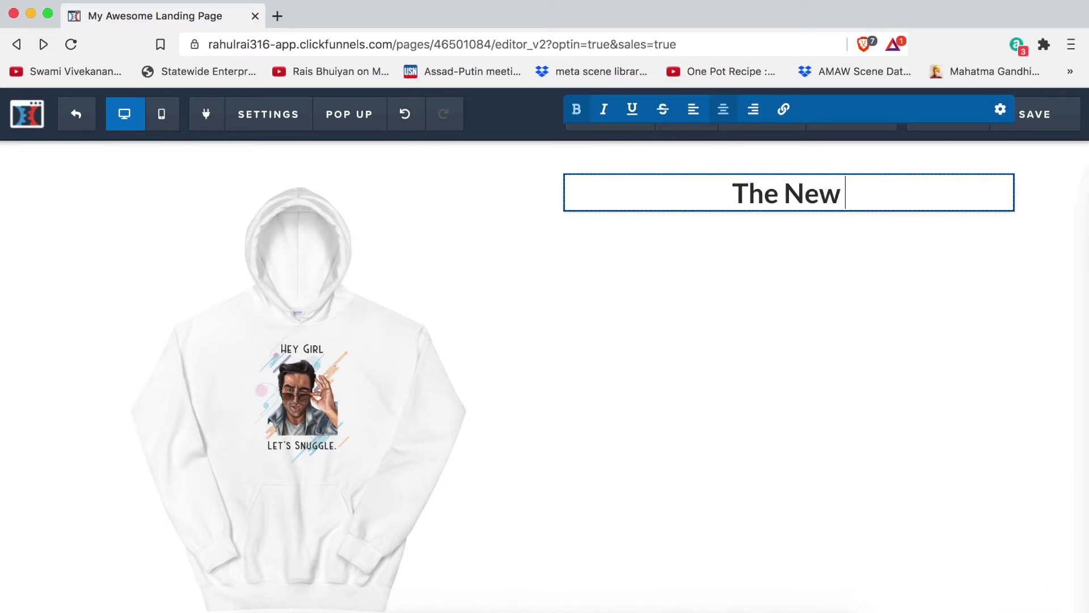
{"action": "type", "text": "Boyfrien"}
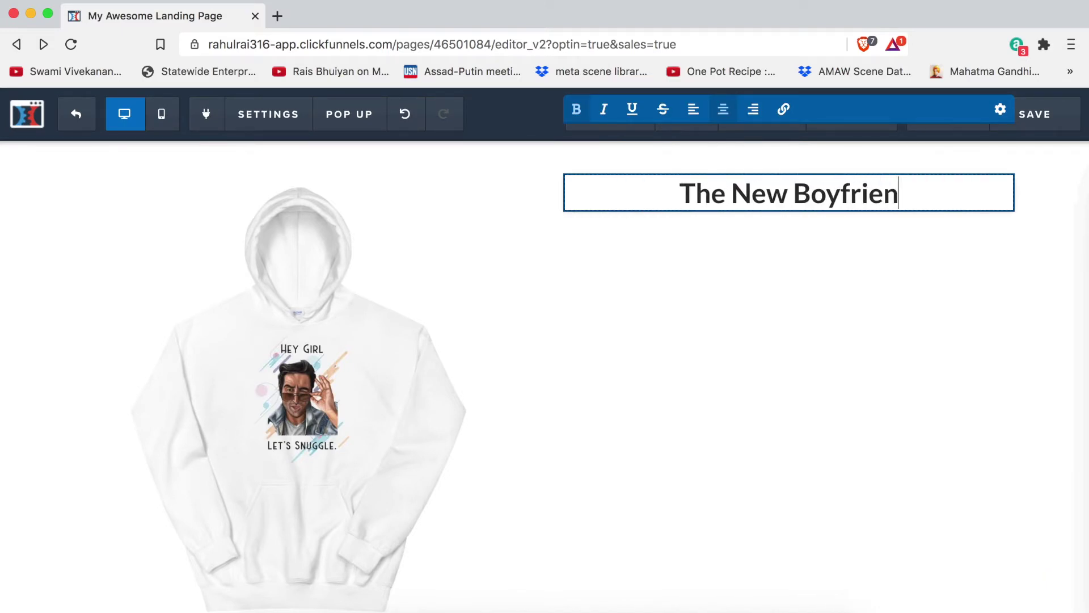
{"action": "type", "text": "d Hoodie"}
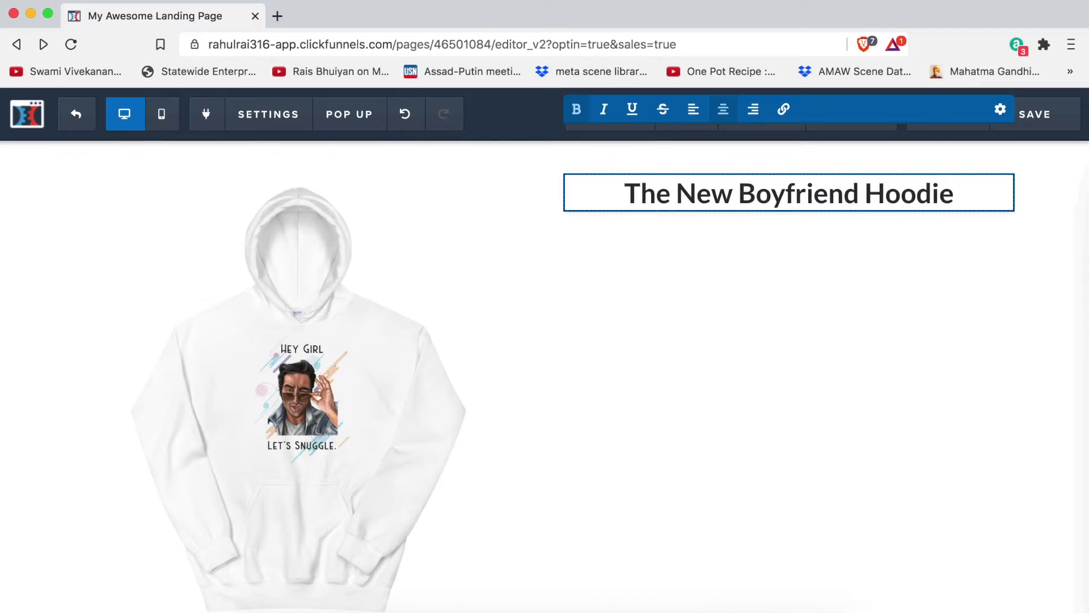
{"action": "type", "text": "!"}
{"action": "left_click", "coordinate": [830, 303]}
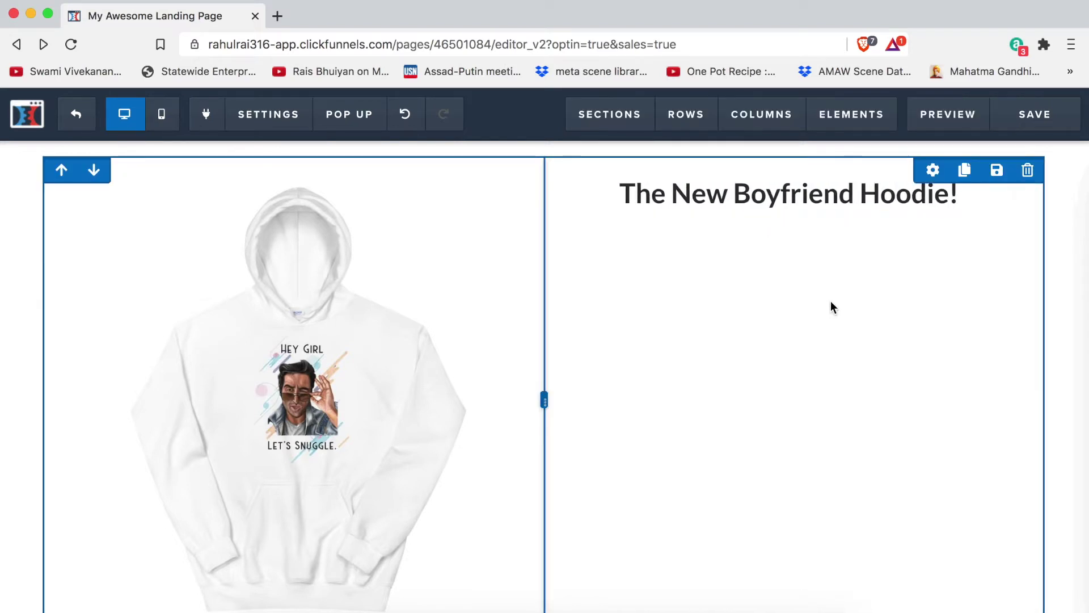
Step: Add a Bullet List element directly below the headline
{"action": "mouse_move", "coordinate": [790, 215]}
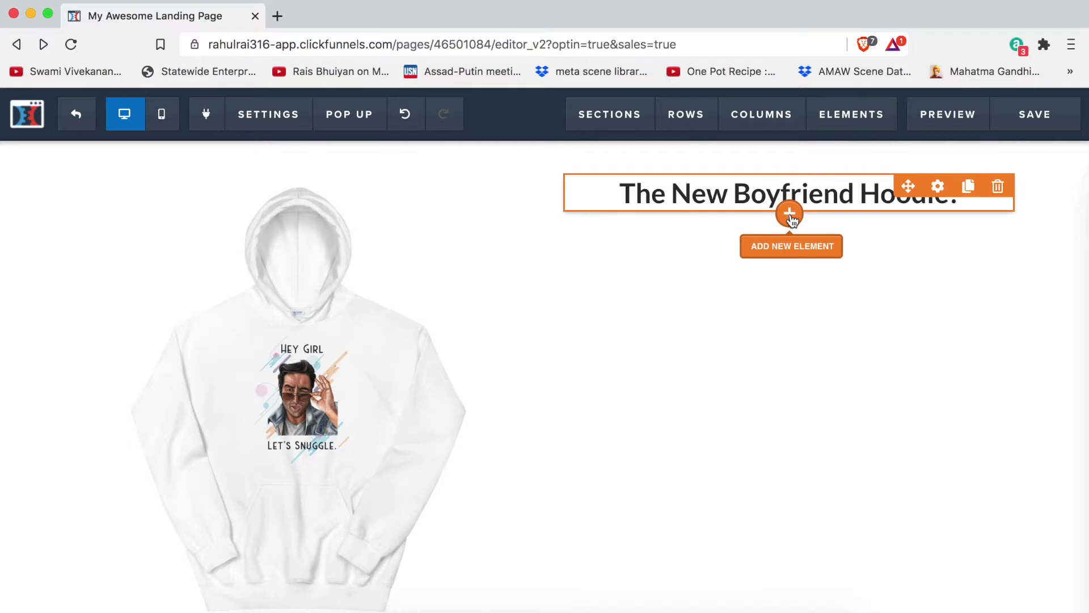
{"action": "left_click", "coordinate": [790, 213]}
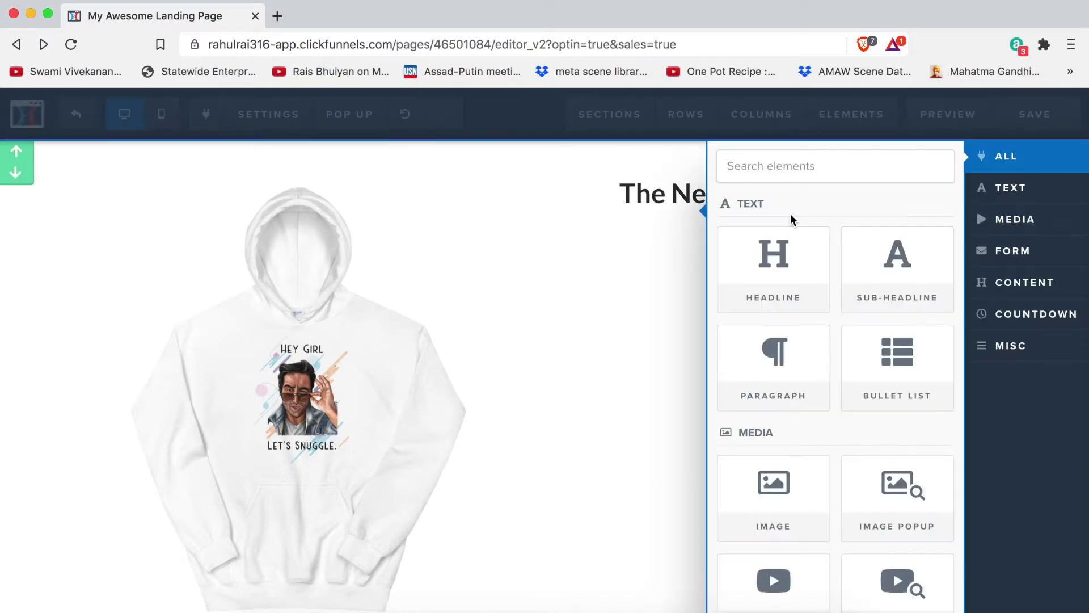
{"action": "left_click", "coordinate": [884, 378]}
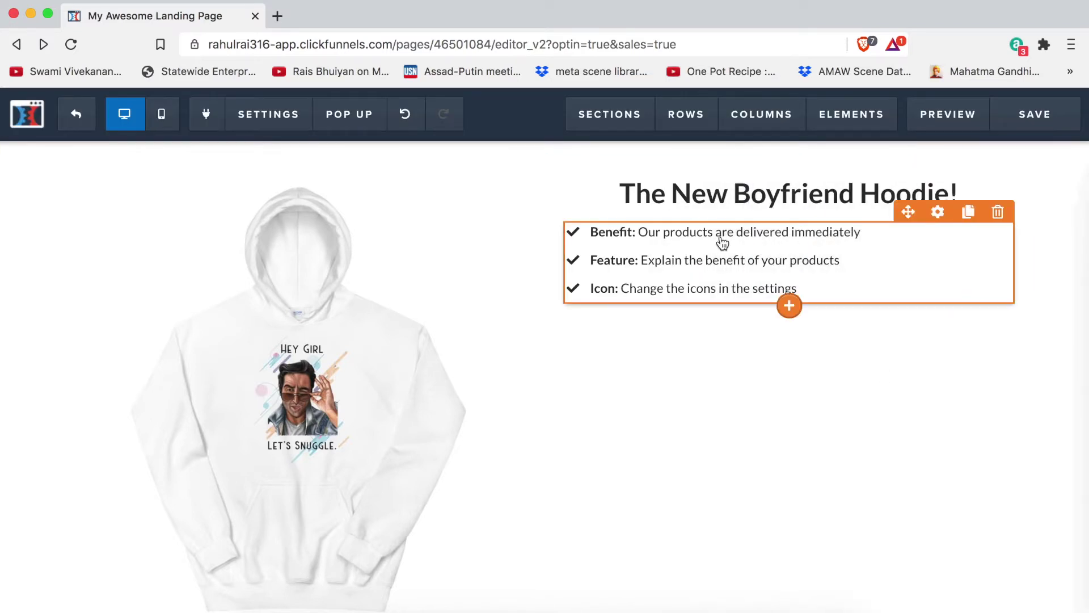
Step: Replace the Benefit bullet's description with "Keeps During the Winter", keeping its bold label
{"action": "triple_click", "coordinate": [719, 232]}
{"action": "left_click", "coordinate": [849, 233]}
{"action": "left_click_drag", "start_coordinate": [870, 233], "coordinate": [637, 232]}
{"action": "key", "text": "BackSpace"}
{"action": "type", "text": "Keep"}
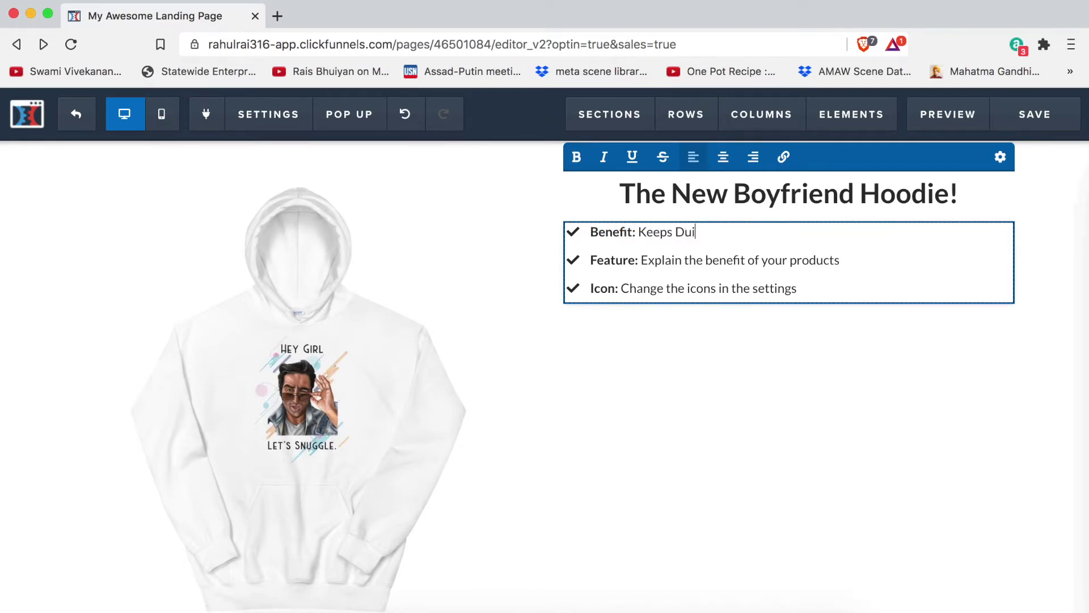
{"action": "type", "text": "s During the Win"}
Step: Replace the Feature bullet's description with "50% Cotton 50% Polyester"
{"action": "double_click", "coordinate": [806, 262]}
{"action": "key", "text": "BackSpace"}
{"action": "key", "text": "BackSpace"}
{"action": "key", "text": "BackSpace"}
{"action": "key", "text": "BackSpace"}
{"action": "key", "text": "BackSpace"}
{"action": "key", "text": "BackSpace"}
{"action": "key", "text": "BackSpace"}
{"action": "key", "text": "BackSpace"}
{"action": "key", "text": "BackSpace"}
{"action": "key", "text": "BackSpace"}
{"action": "key", "text": "BackSpace"}
{"action": "key", "text": "BackSpace"}
{"action": "key", "text": "BackSpace"}
{"action": "key", "text": "BackSpace"}
{"action": "key", "text": "BackSpace"}
{"action": "key", "text": "BackSpace"}
{"action": "key", "text": "BackSpace"}
{"action": "key", "text": "BackSpace"}
{"action": "key", "text": "BackSpace"}
{"action": "key", "text": "BackSpace"}
{"action": "key", "text": "BackSpace"}
{"action": "key", "text": "BackSpace"}
{"action": "key", "text": "BackSpace"}
{"action": "key", "text": "BackSpace"}
{"action": "key", "text": "BackSpace"}
{"action": "key", "text": "BackSpace"}
{"action": "key", "text": "BackSpace"}
{"action": "key", "text": "BackSpace"}
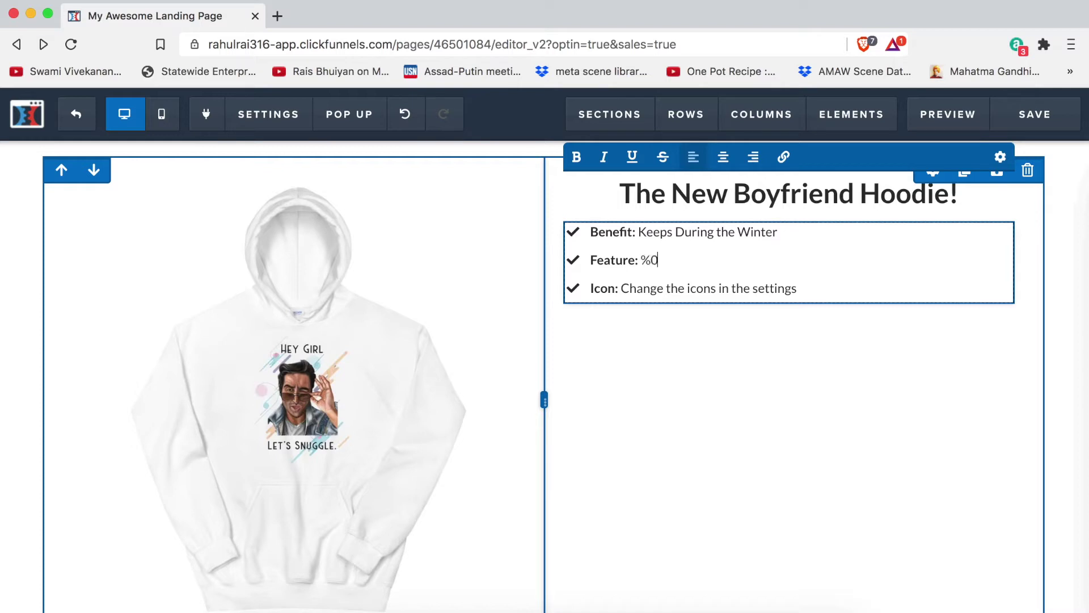
{"action": "type", "text": "%"}
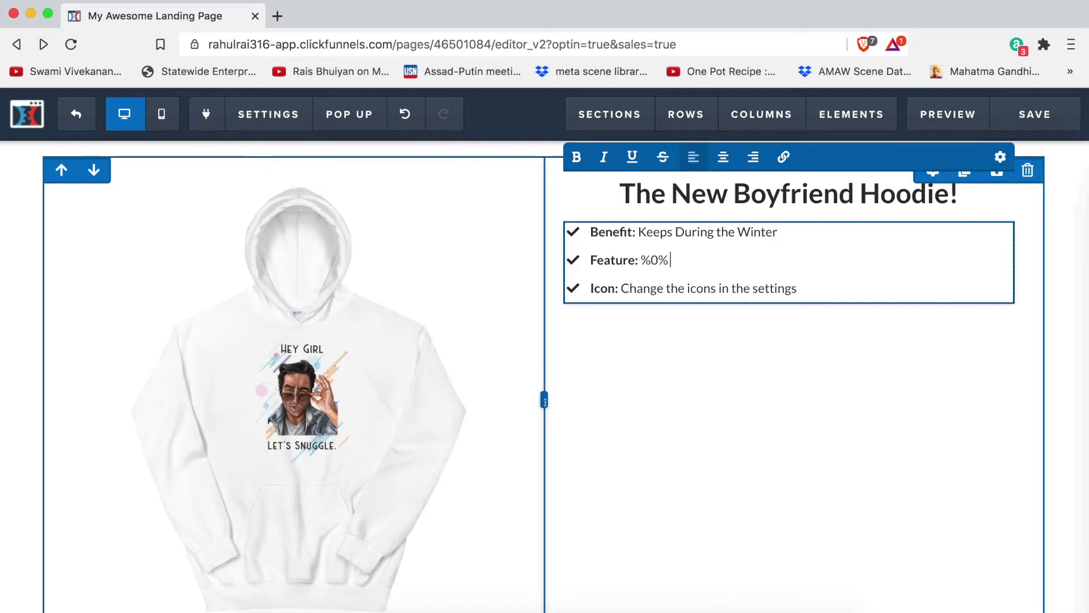
{"action": "key", "text": "BackSpace"}
{"action": "key", "text": "BackSpace"}
{"action": "type", "text": "50% Cotton 50"}
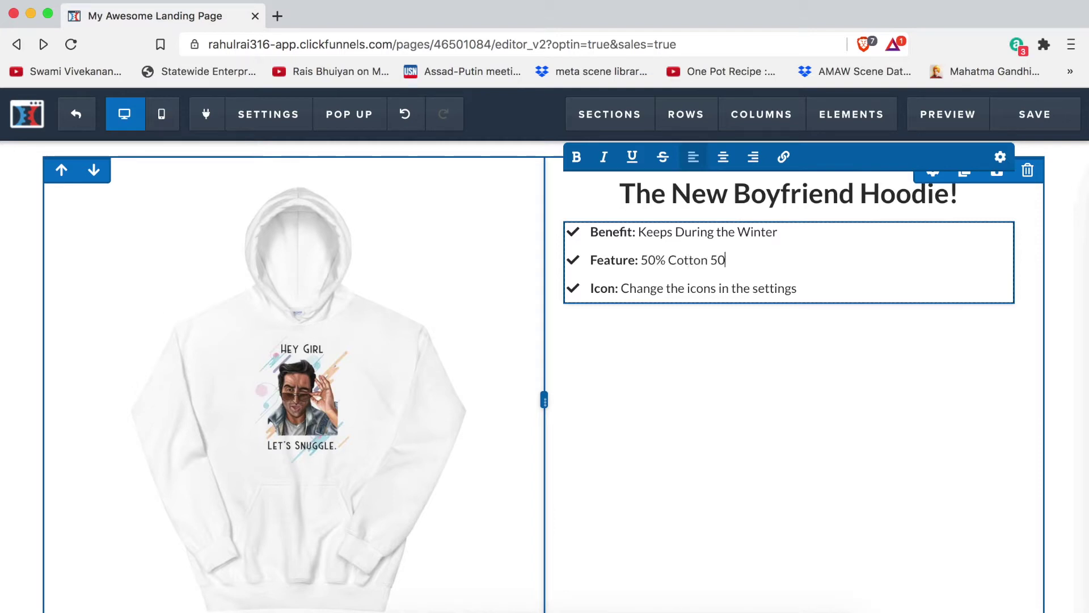
{"action": "type", "text": "% Polyester"}
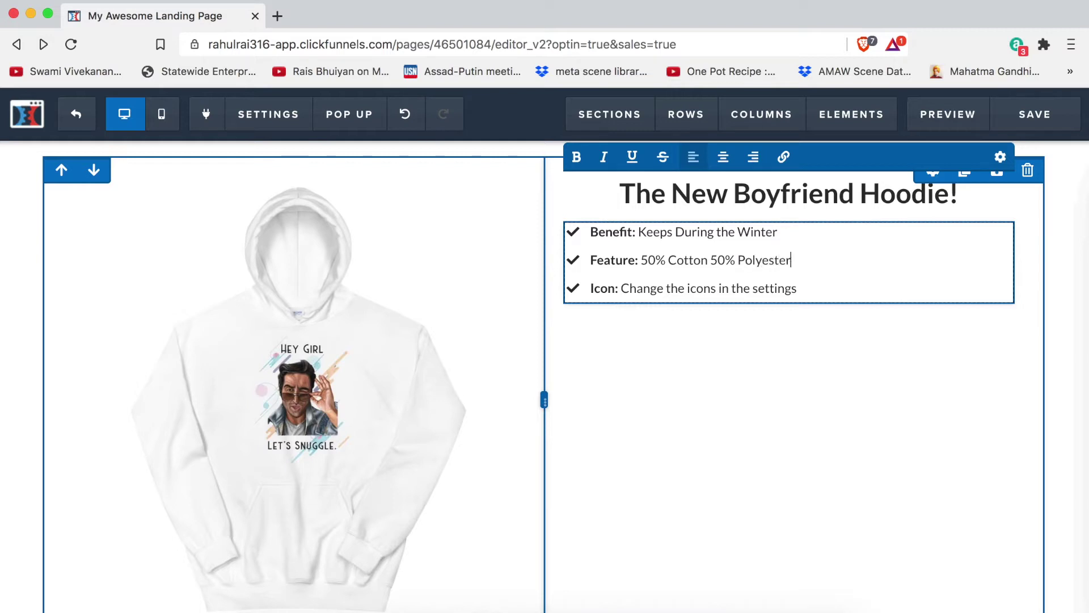
{"action": "scroll", "coordinate": [731, 395], "scroll_direction": "down", "scroll_amount": 3}
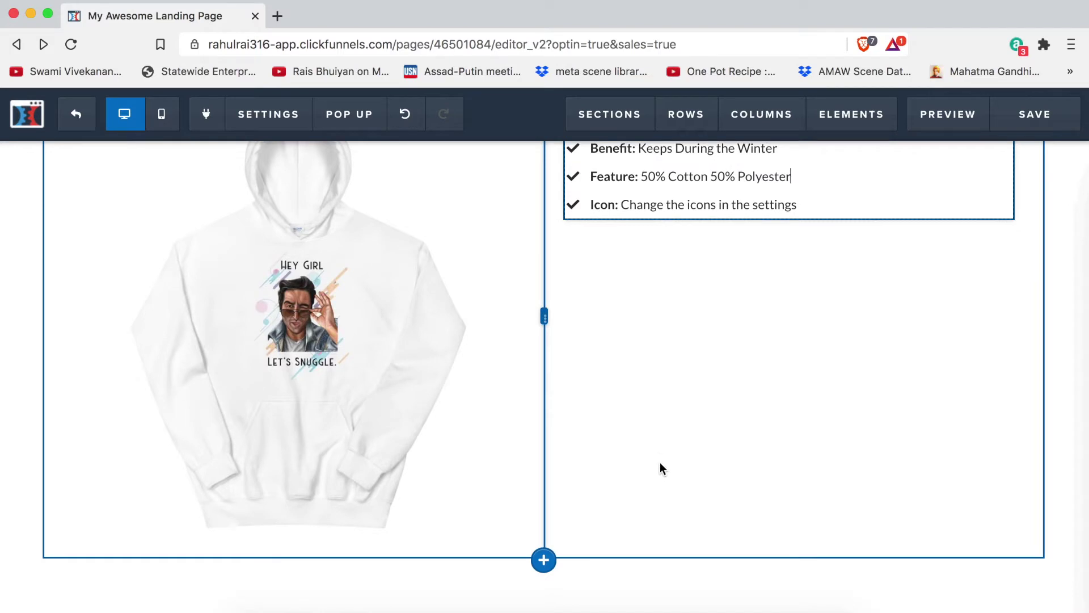
{"action": "scroll", "coordinate": [659, 461], "scroll_direction": "up", "scroll_amount": 3}
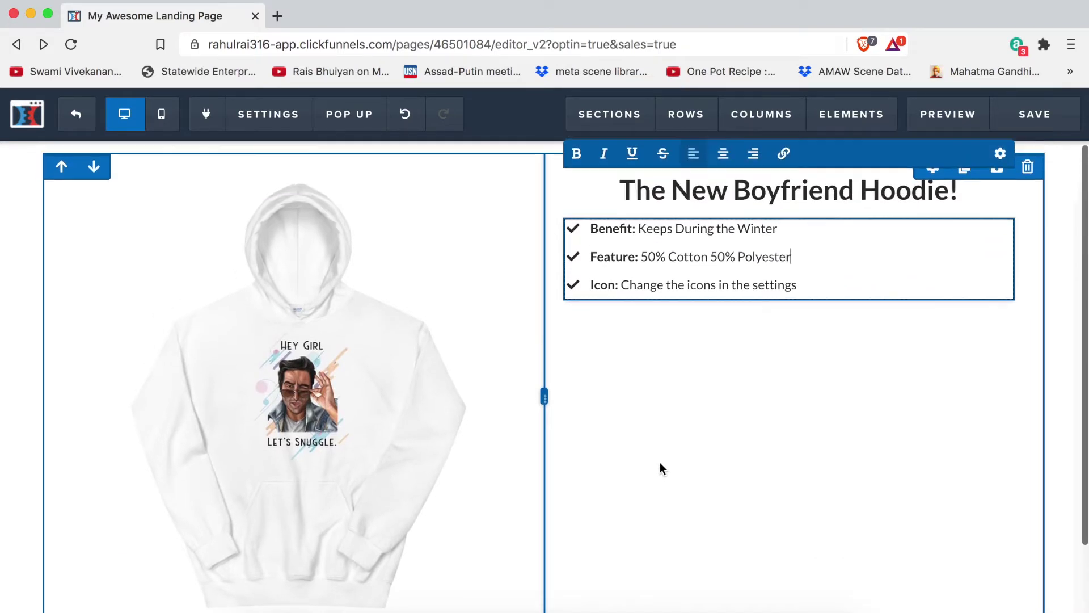
{"action": "left_click", "coordinate": [721, 429]}
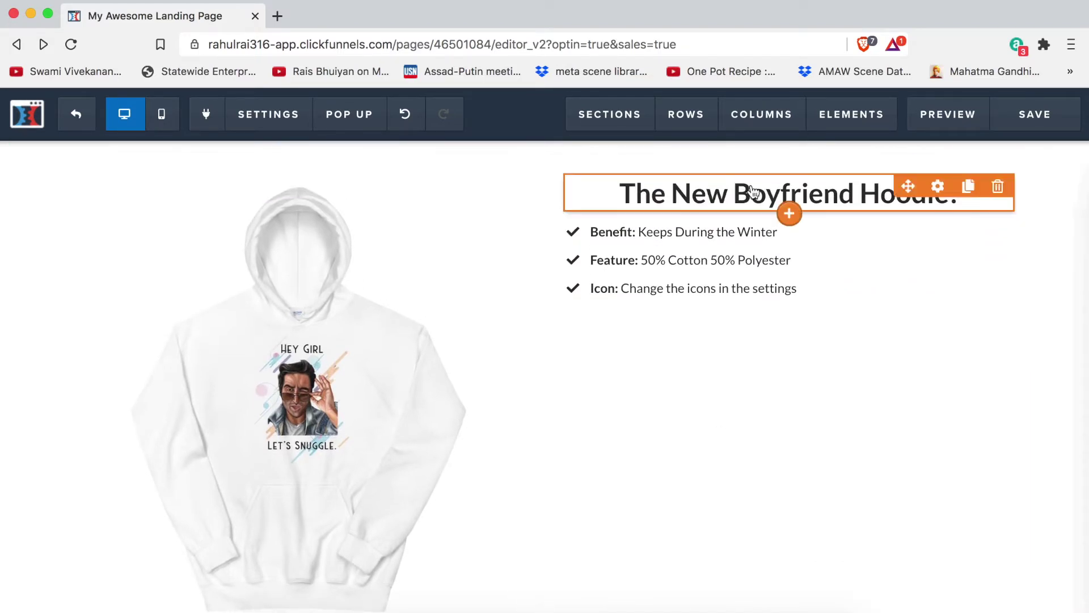
Step: Try blues #0075b2 and #0000ee as the headline's text color, and settle on red #e43b2c
{"action": "left_click", "coordinate": [751, 190]}
{"action": "left_click", "coordinate": [914, 331]}
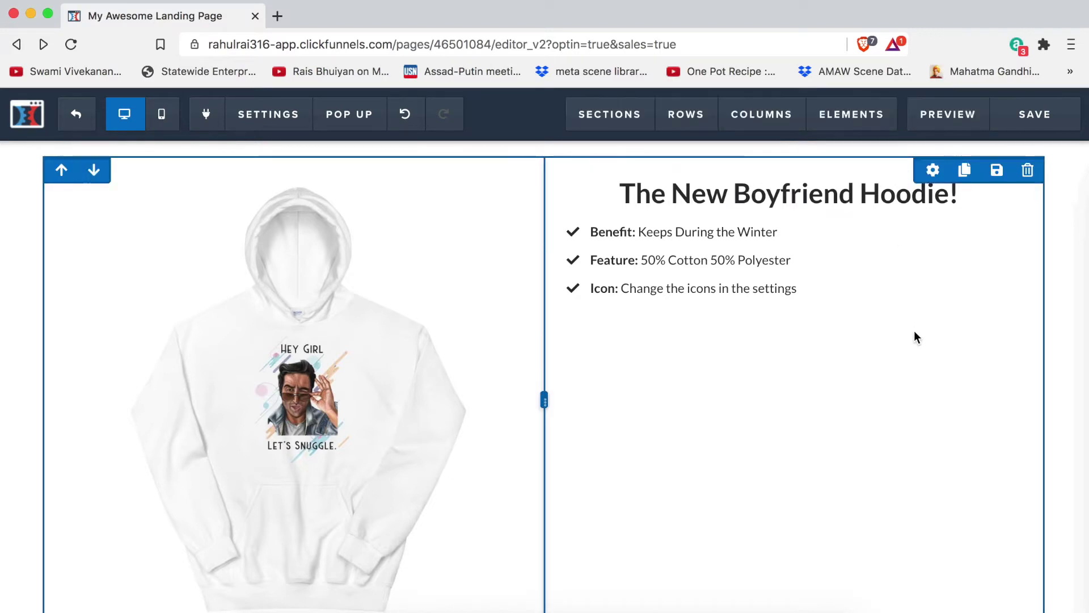
{"action": "left_click", "coordinate": [934, 186]}
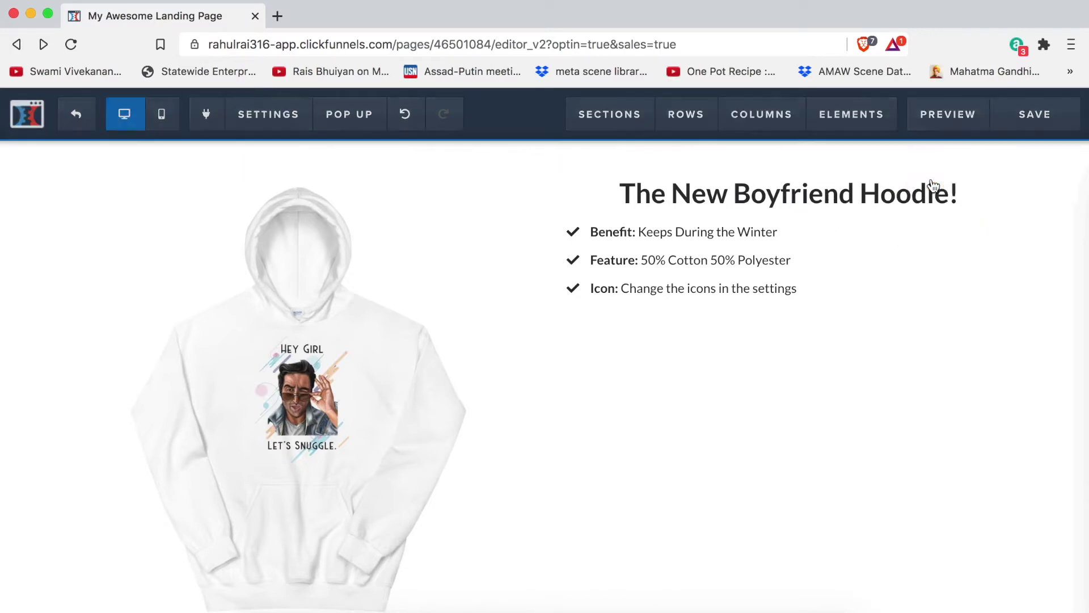
{"action": "left_click", "coordinate": [990, 434]}
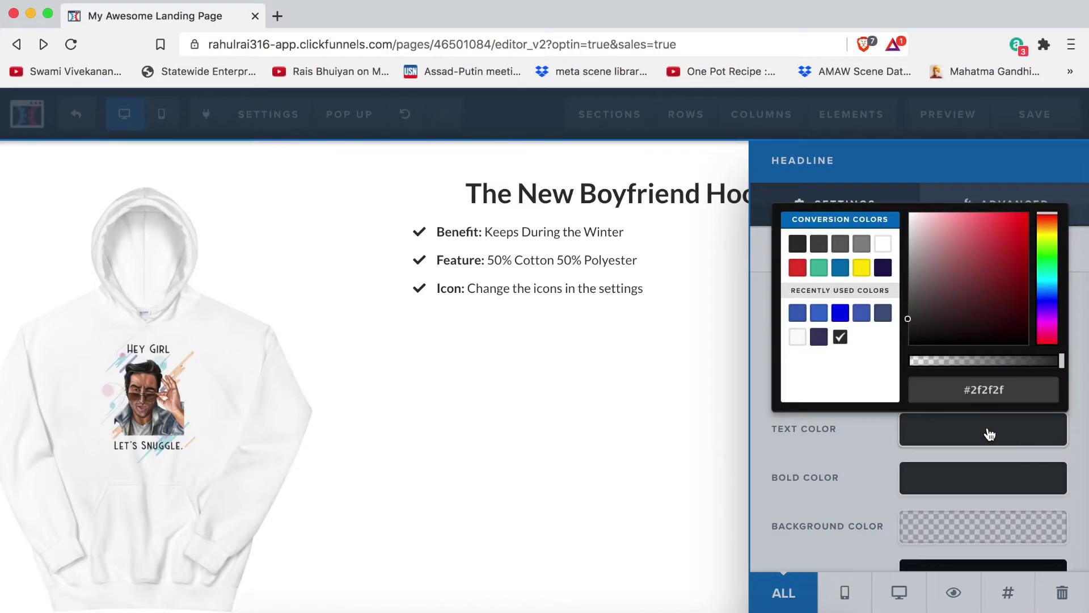
{"action": "left_click", "coordinate": [841, 269]}
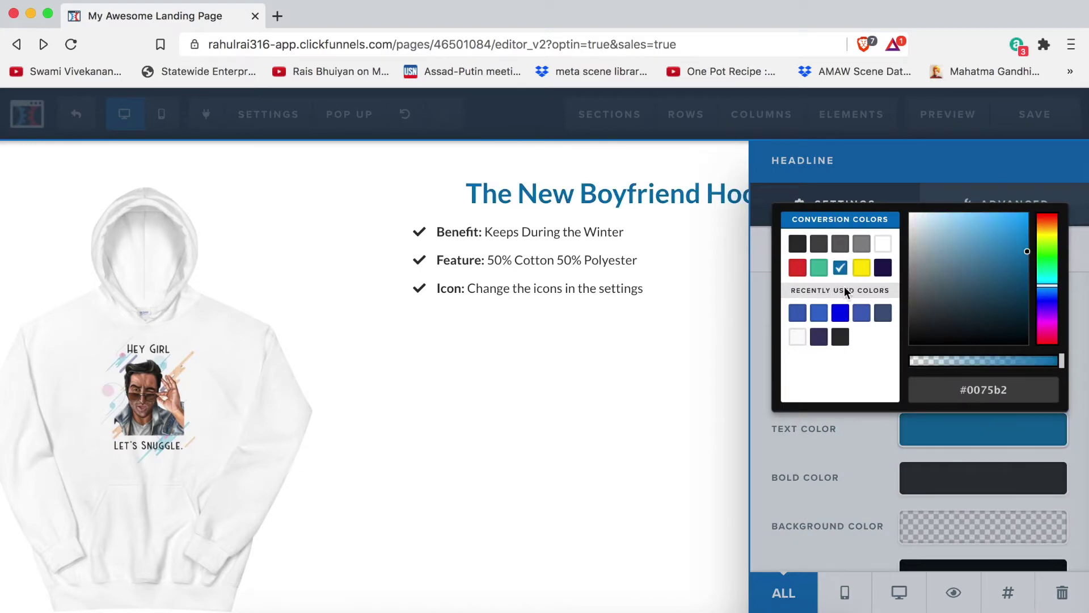
{"action": "left_click", "coordinate": [839, 315]}
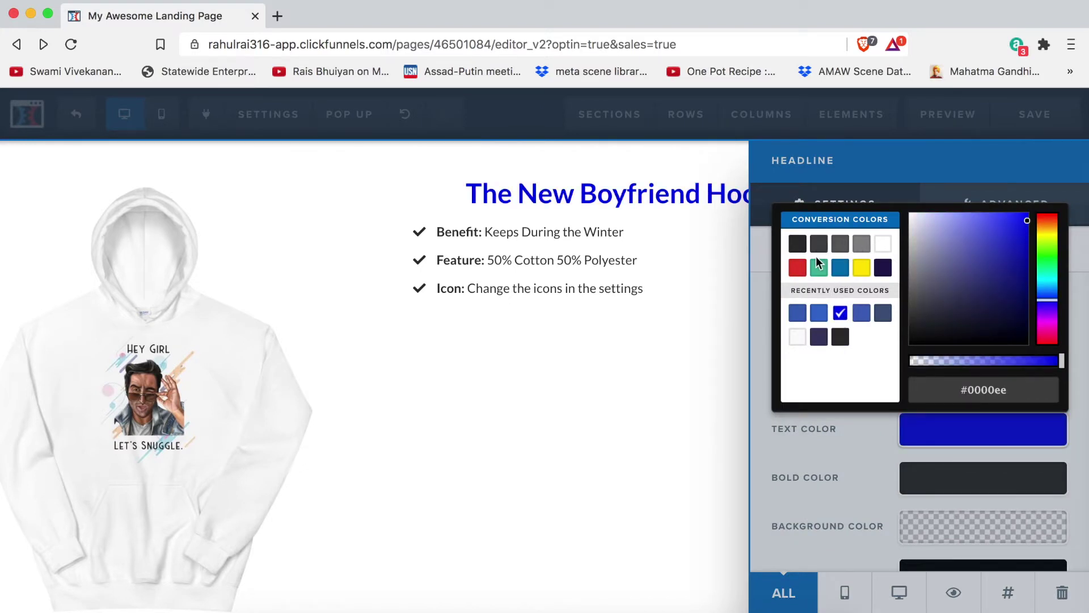
{"action": "left_click", "coordinate": [798, 268]}
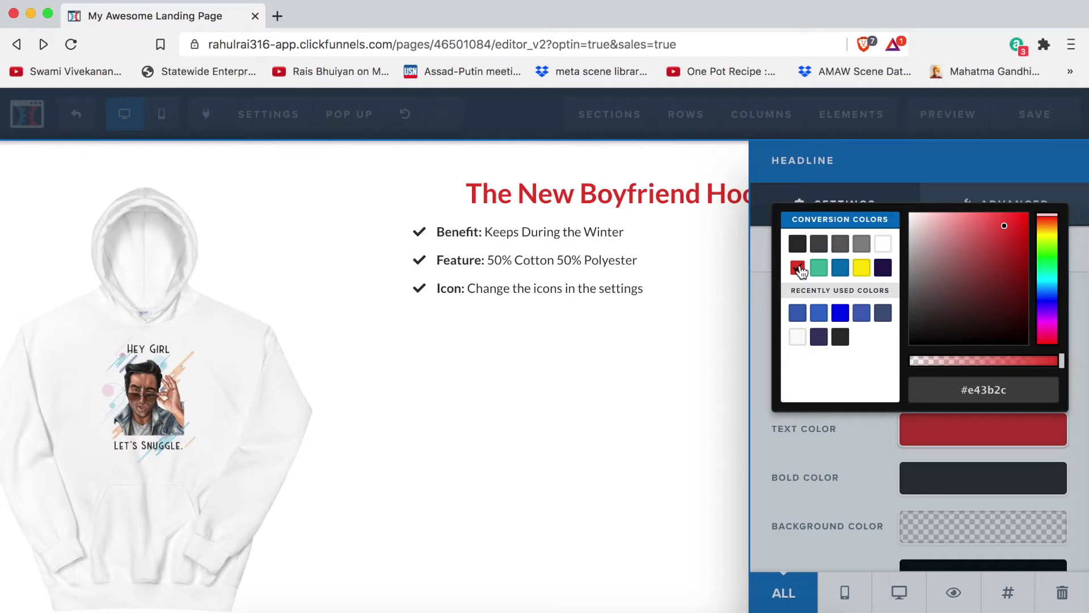
{"action": "left_click", "coordinate": [589, 246]}
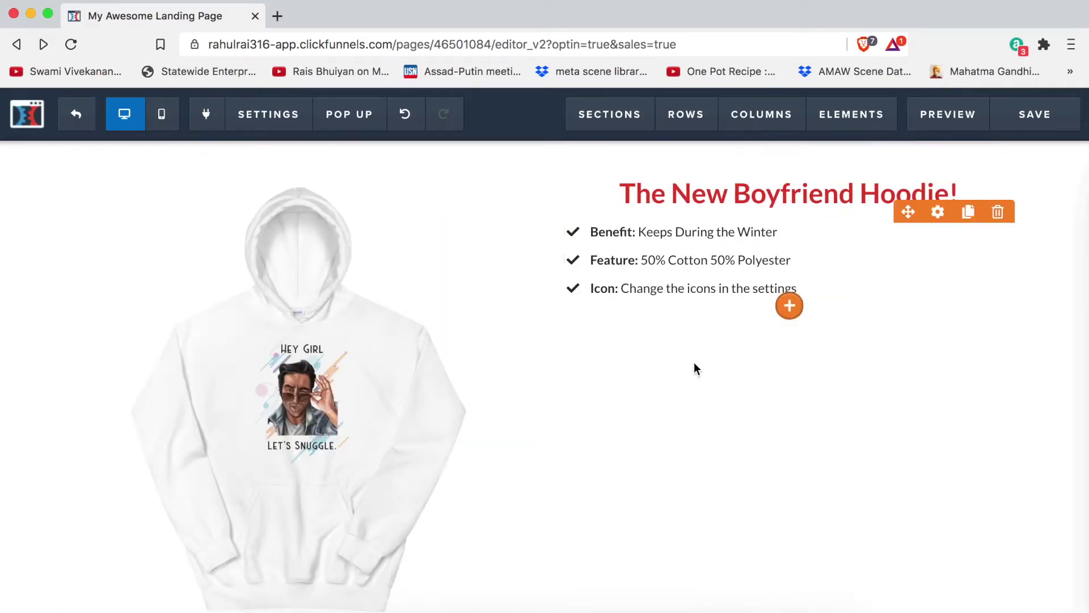
{"action": "scroll", "coordinate": [643, 368], "scroll_direction": "down", "scroll_amount": 2}
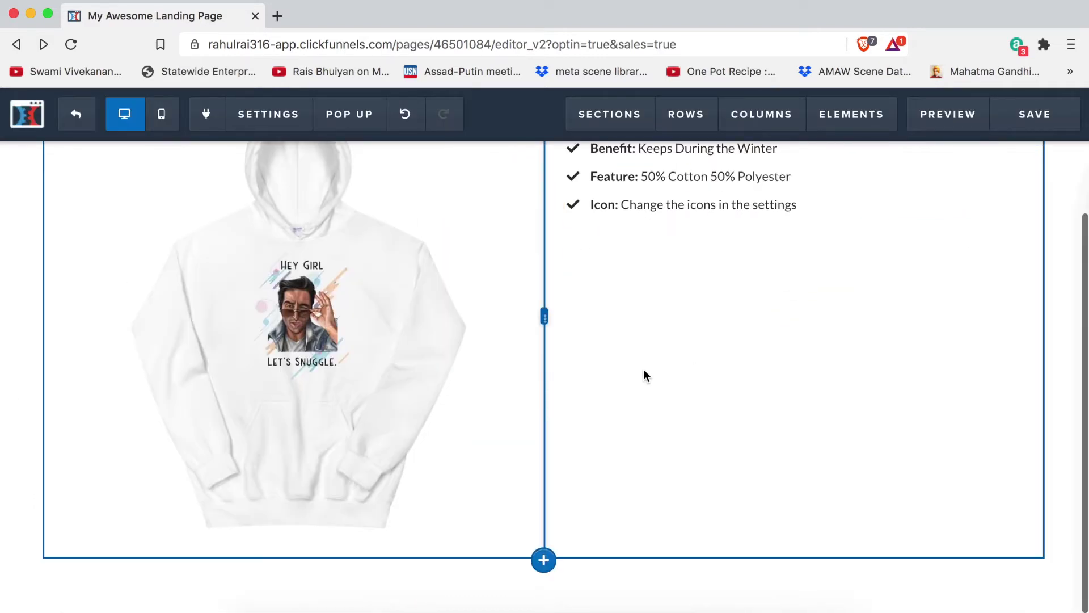
{"action": "left_click", "coordinate": [543, 559]}
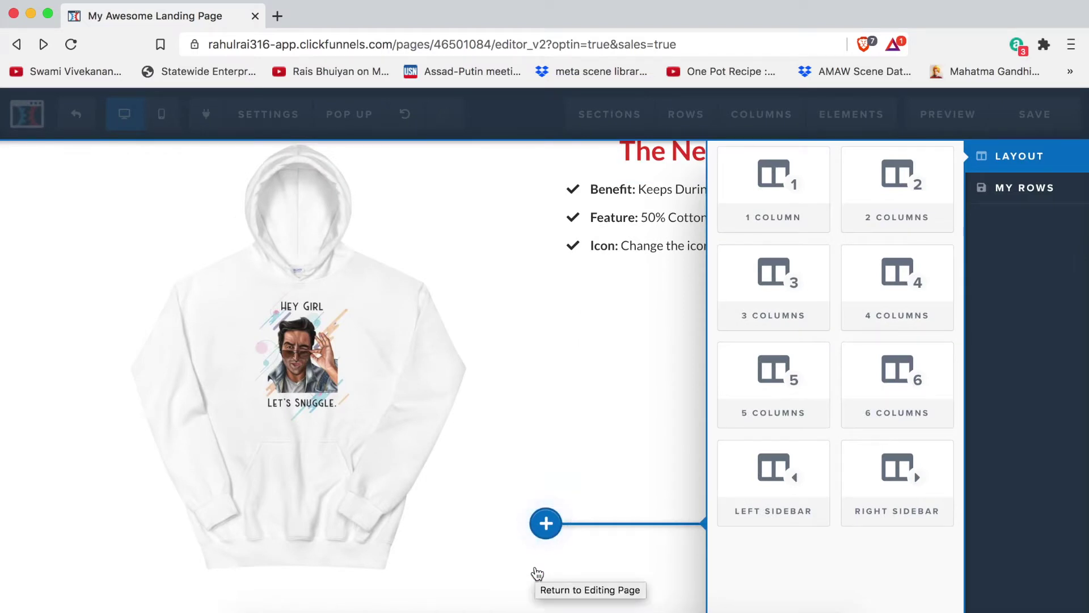
{"action": "left_click", "coordinate": [548, 372]}
{"action": "scroll", "coordinate": [868, 360], "scroll_direction": "down", "scroll_amount": 1}
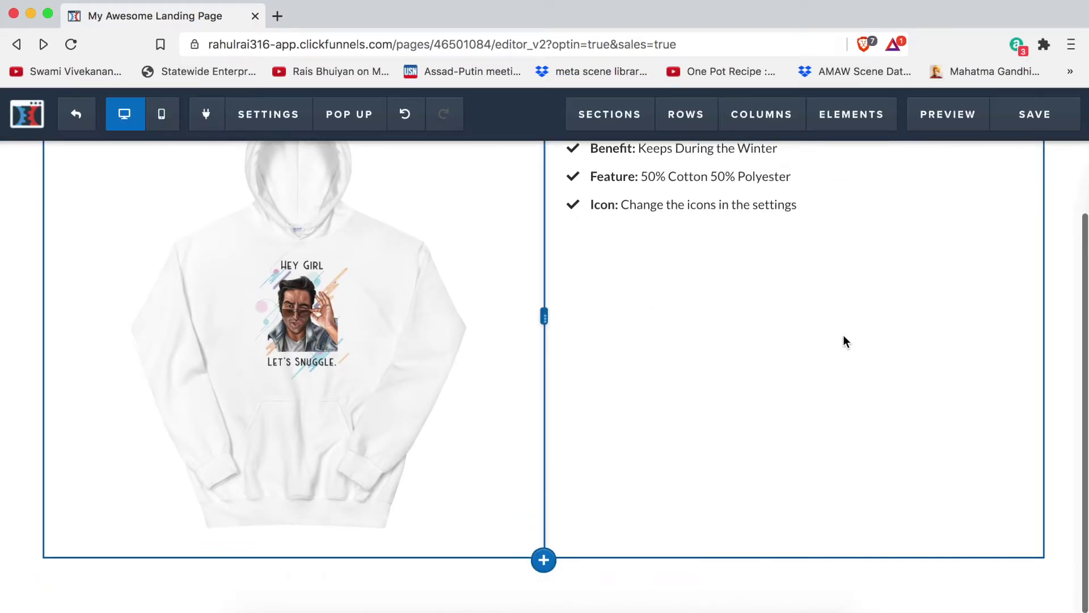
{"action": "scroll", "coordinate": [635, 585], "scroll_direction": "up", "scroll_amount": 1}
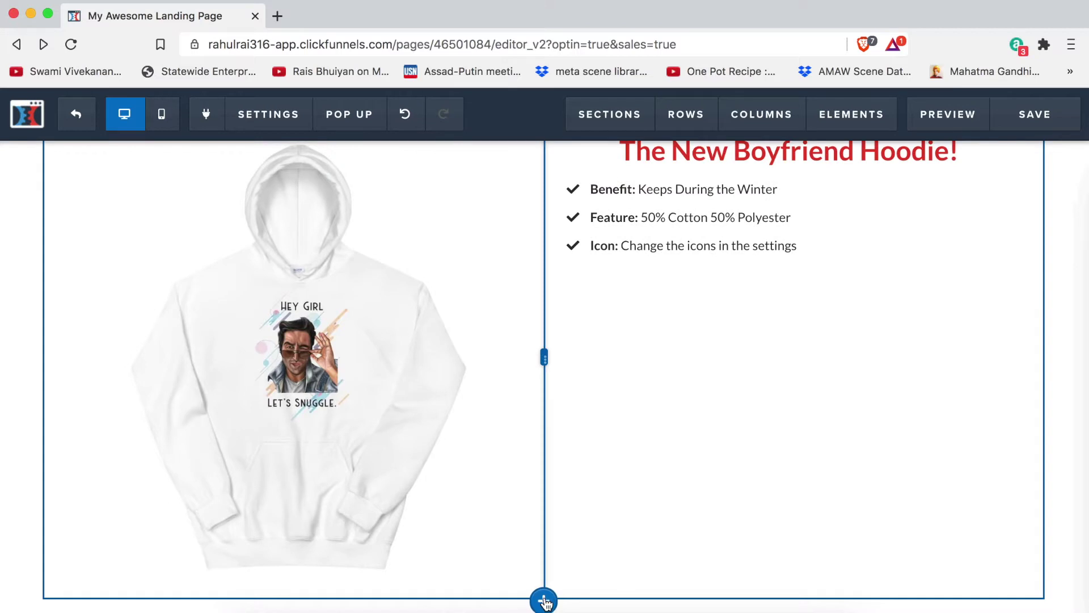
Step: Add a full-width section below the hoodie section and give it a two-column row
{"action": "scroll", "coordinate": [590, 575], "scroll_direction": "down", "scroll_amount": 1}
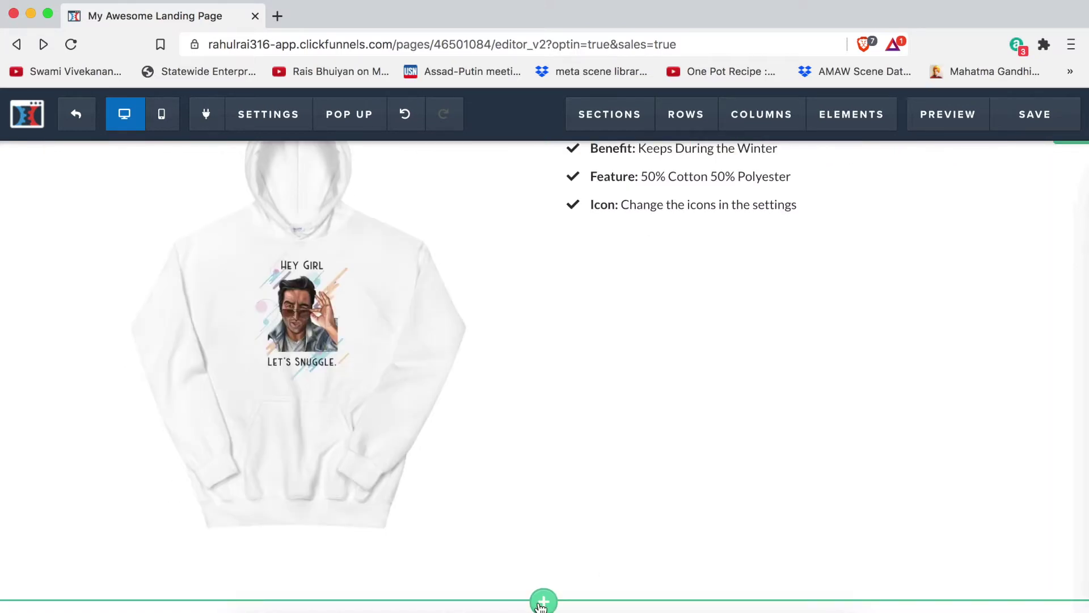
{"action": "left_click", "coordinate": [542, 602]}
{"action": "scroll", "coordinate": [824, 274], "scroll_direction": "up", "scroll_amount": 1}
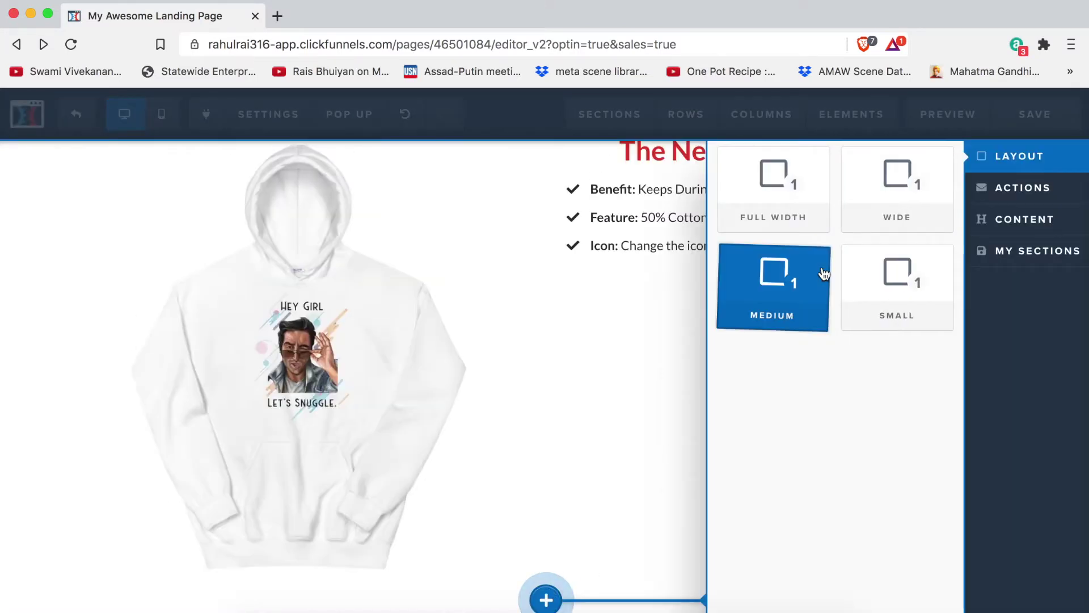
{"action": "left_click", "coordinate": [788, 187]}
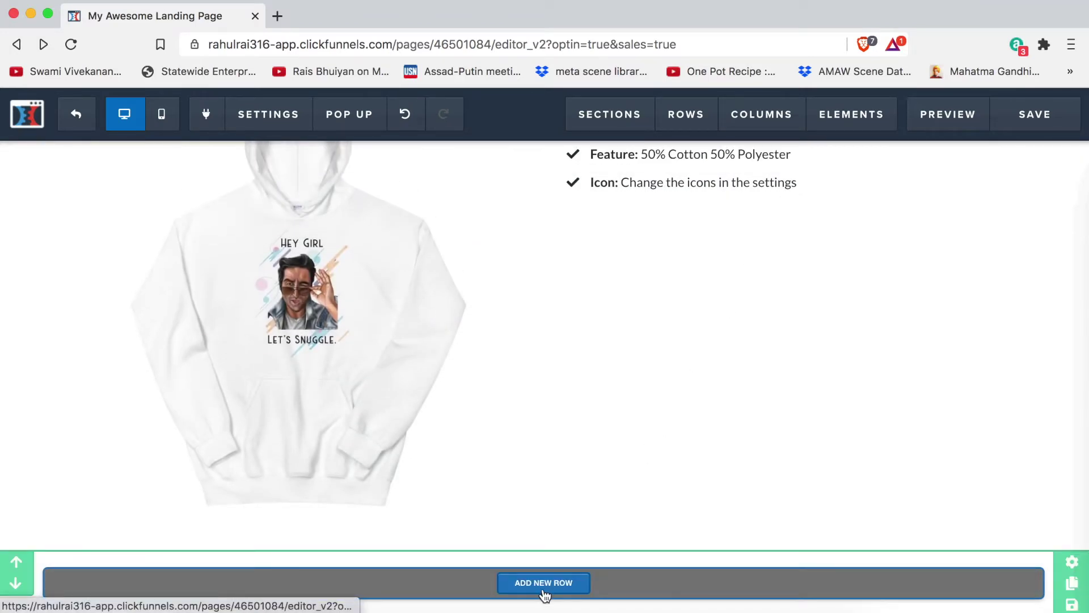
{"action": "left_click", "coordinate": [543, 591]}
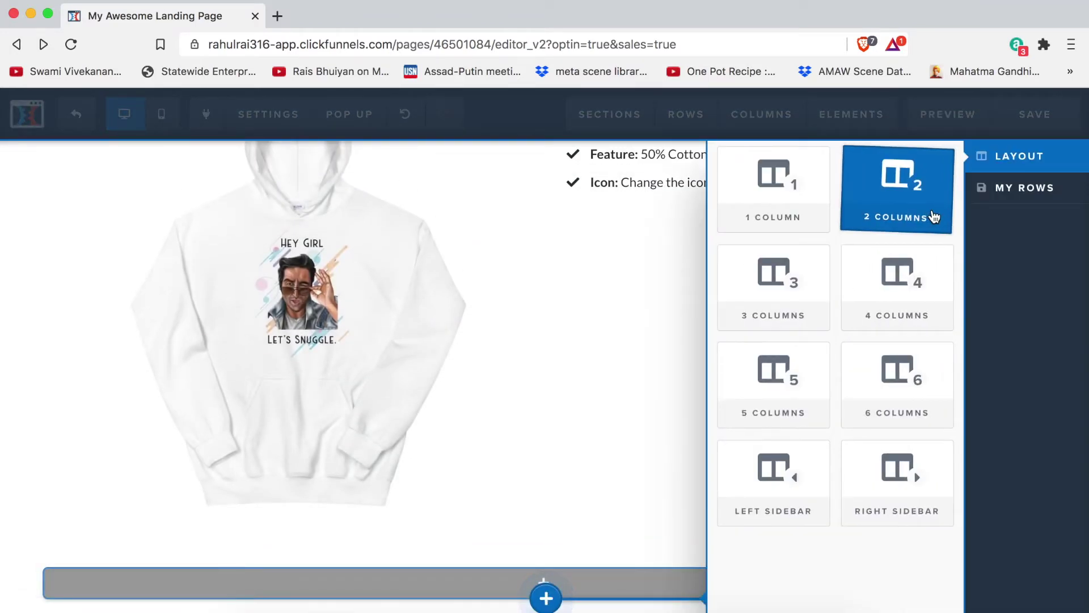
{"action": "left_click", "coordinate": [897, 192]}
Step: Add a headline to the new row's left column and change its text to "Questions"
{"action": "scroll", "coordinate": [461, 377], "scroll_direction": "down", "scroll_amount": 1}
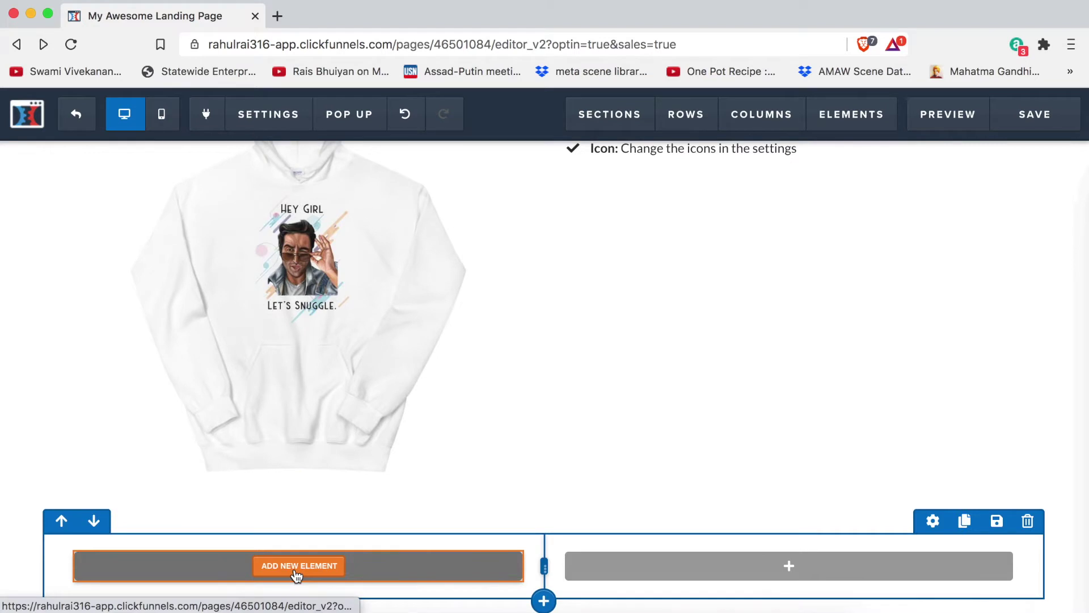
{"action": "left_click", "coordinate": [296, 574]}
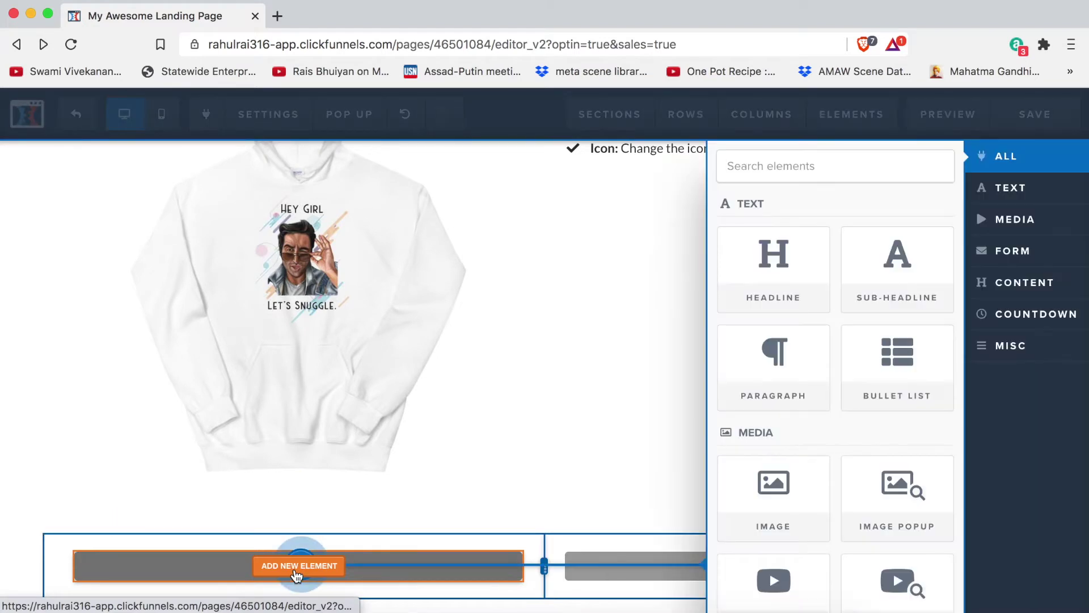
{"action": "left_click", "coordinate": [787, 274]}
{"action": "scroll", "coordinate": [464, 473], "scroll_direction": "down", "scroll_amount": 2}
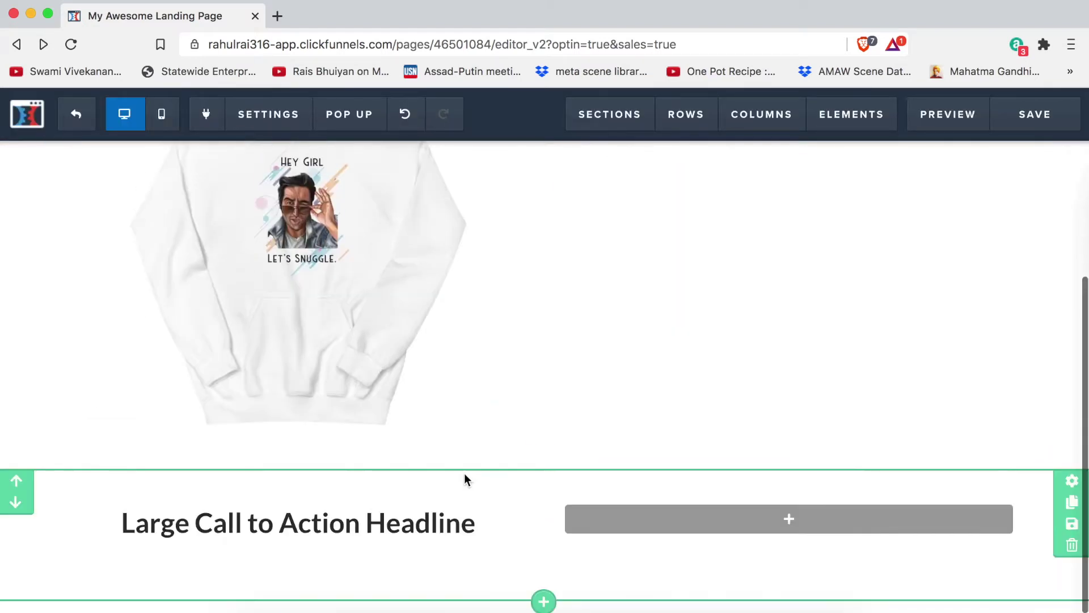
{"action": "triple_click", "coordinate": [321, 521]}
{"action": "type", "text": "Questions"}
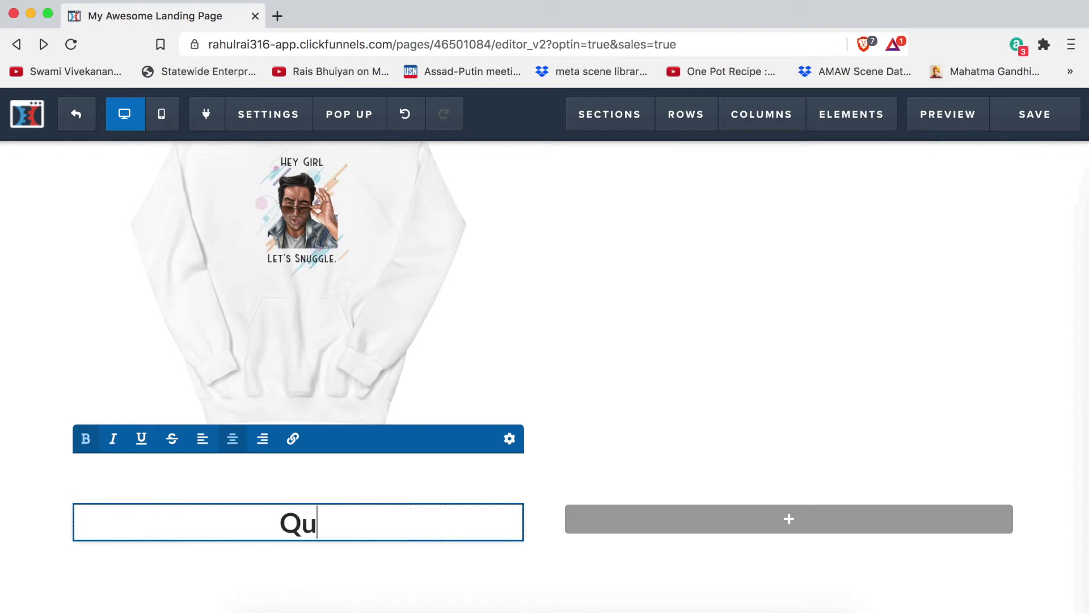
{"action": "left_click", "coordinate": [625, 423]}
Step: Add a headline to the new row's right column and change its text to "Answers"
{"action": "left_click", "coordinate": [789, 559]}
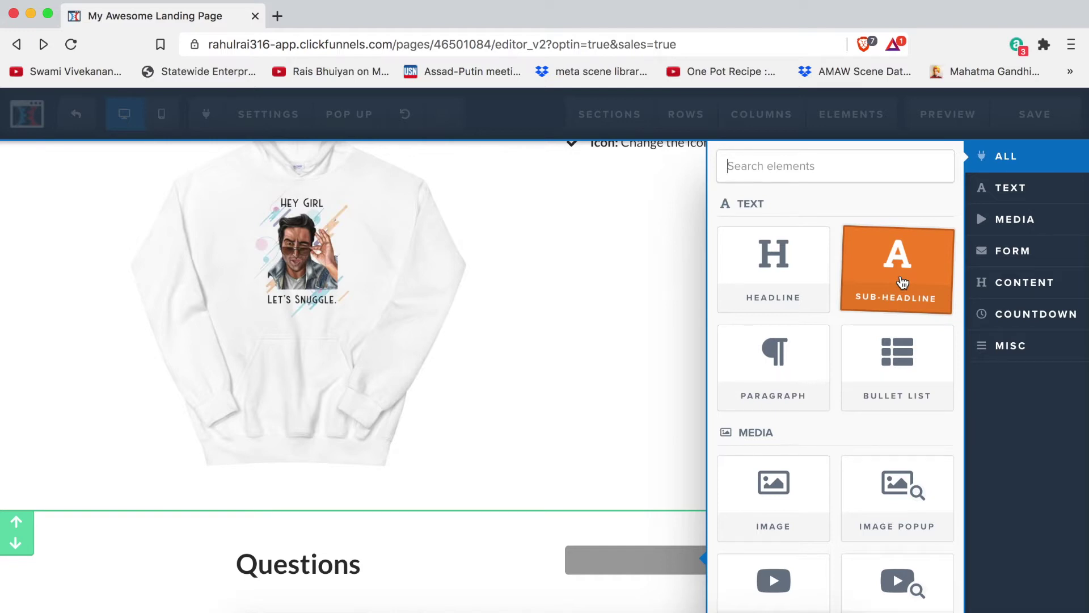
{"action": "left_click", "coordinate": [788, 266]}
{"action": "left_click", "coordinate": [704, 521]}
{"action": "type", "text": "ANss"}
{"action": "key", "text": "BackSpace"}
{"action": "key", "text": "BackSpace"}
{"action": "key", "text": "BackSpace"}
{"action": "type", "text": "nse"}
{"action": "type", "text": "wers"}
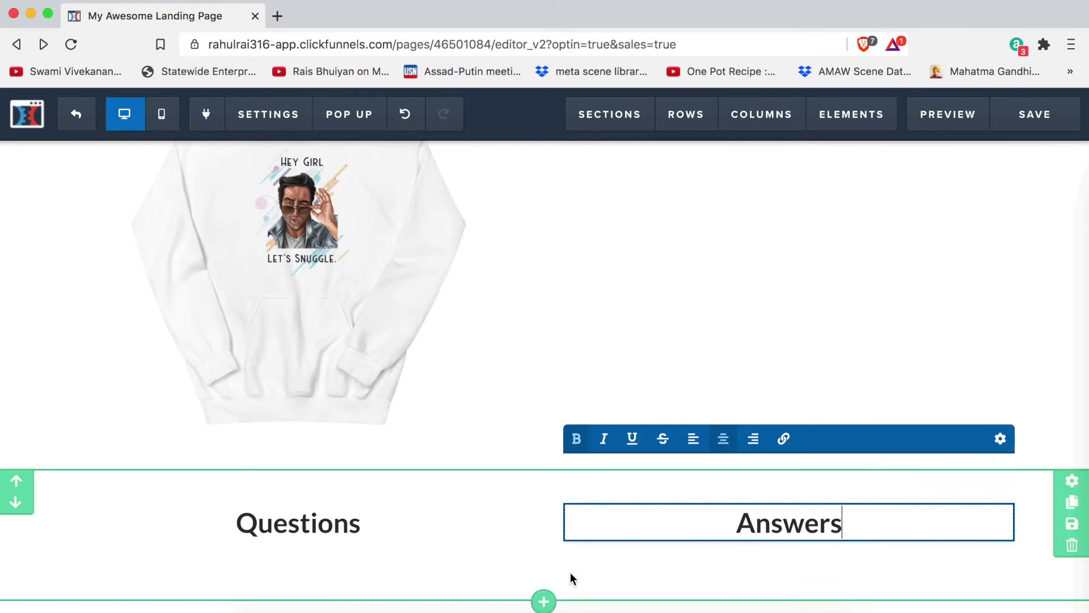
{"action": "left_click", "coordinate": [512, 562]}
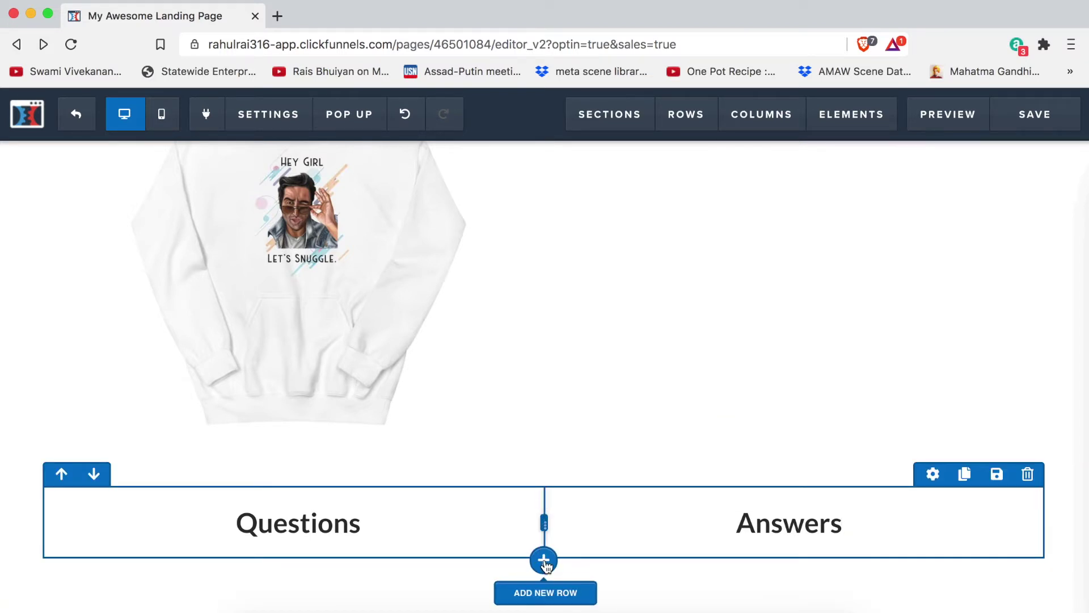
Step: Add a bullet list below the Questions headline
{"action": "left_click", "coordinate": [544, 560]}
{"action": "left_click", "coordinate": [446, 464]}
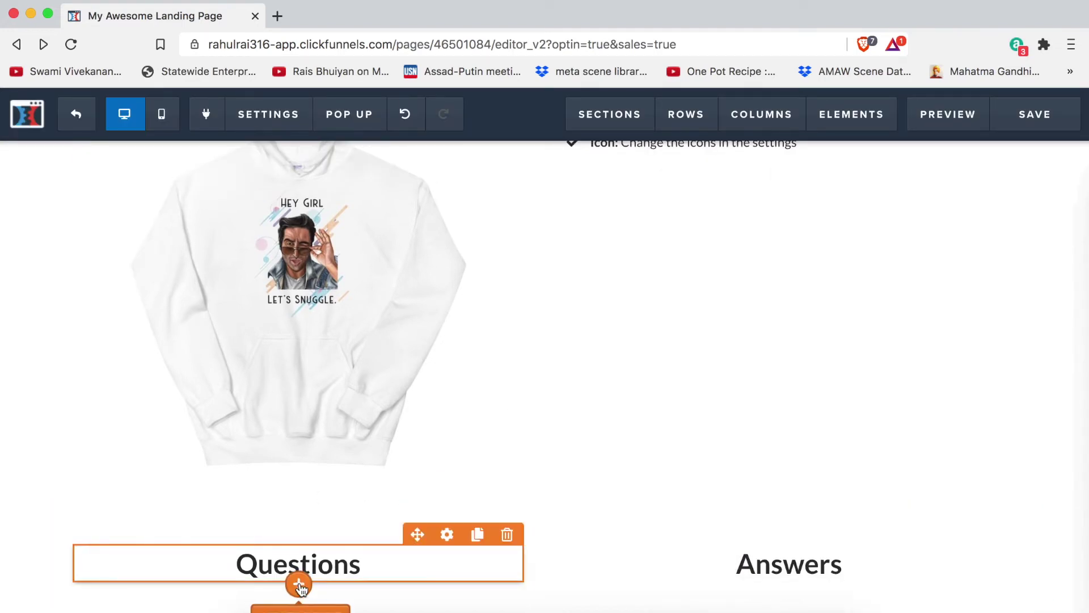
{"action": "left_click", "coordinate": [297, 582]}
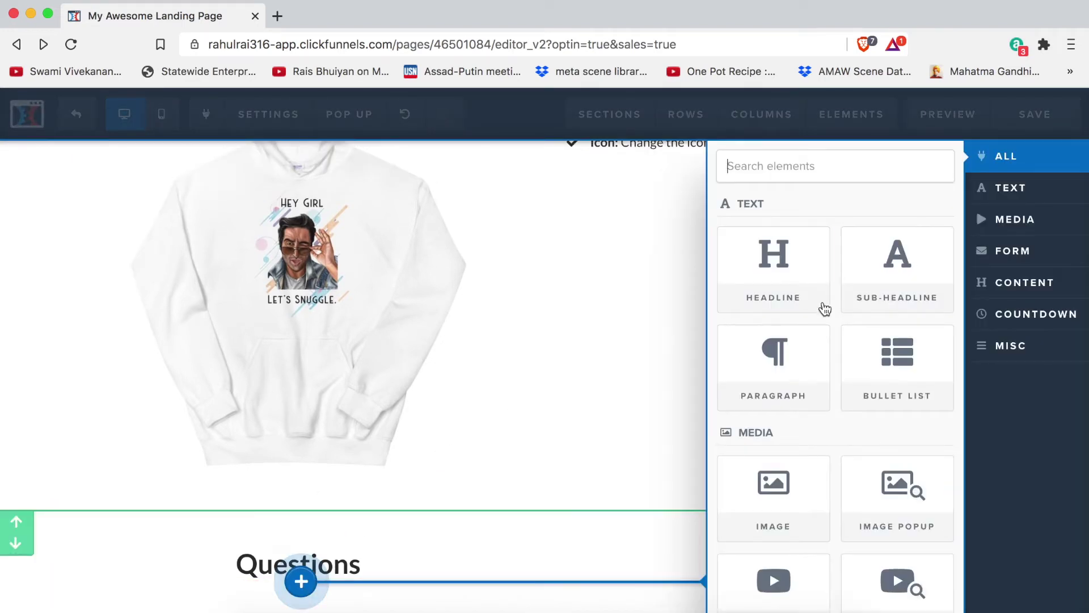
{"action": "left_click", "coordinate": [903, 347]}
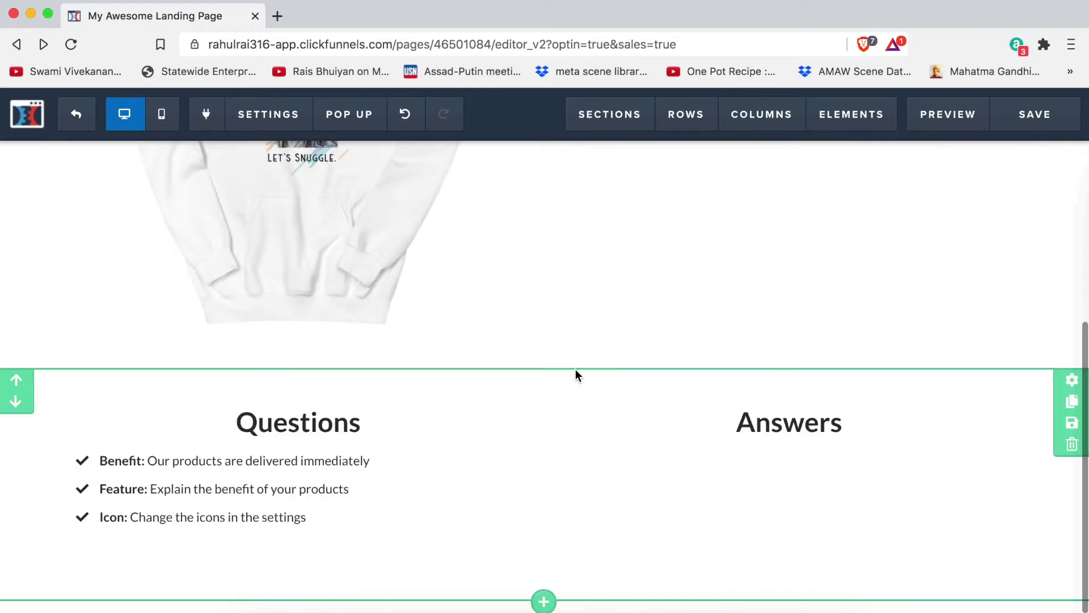
Step: Replace the Benefit bullet under Questions with a bullet below Feature reading "How long does it take to ship"
{"action": "triple_click", "coordinate": [218, 462]}
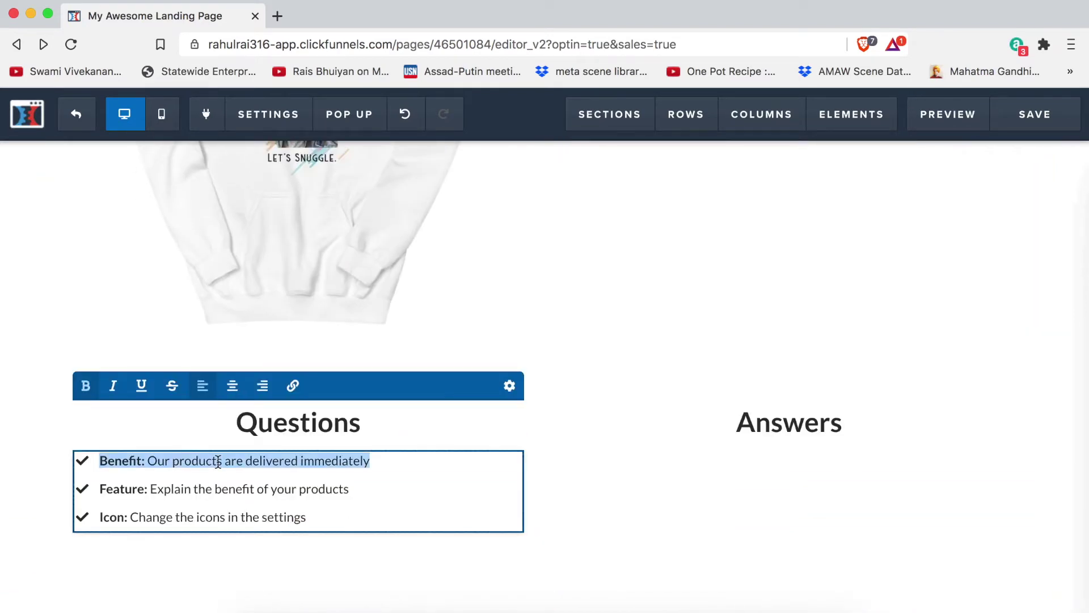
{"action": "key", "text": "BackSpace"}
{"action": "key", "text": "Return"}
{"action": "type", "text": "How long "}
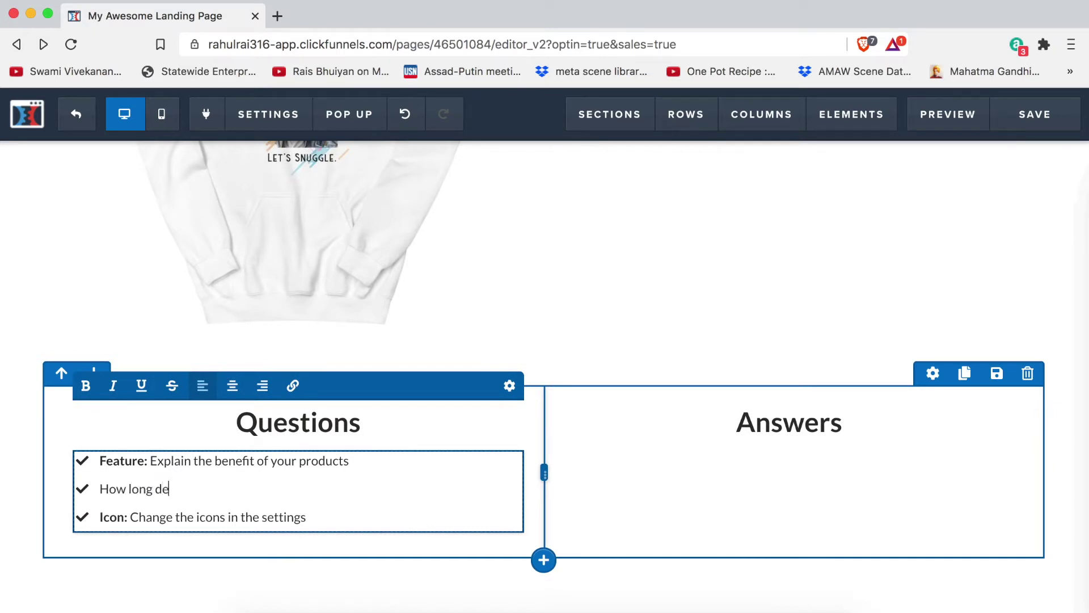
{"action": "type", "text": "does it take to she"}
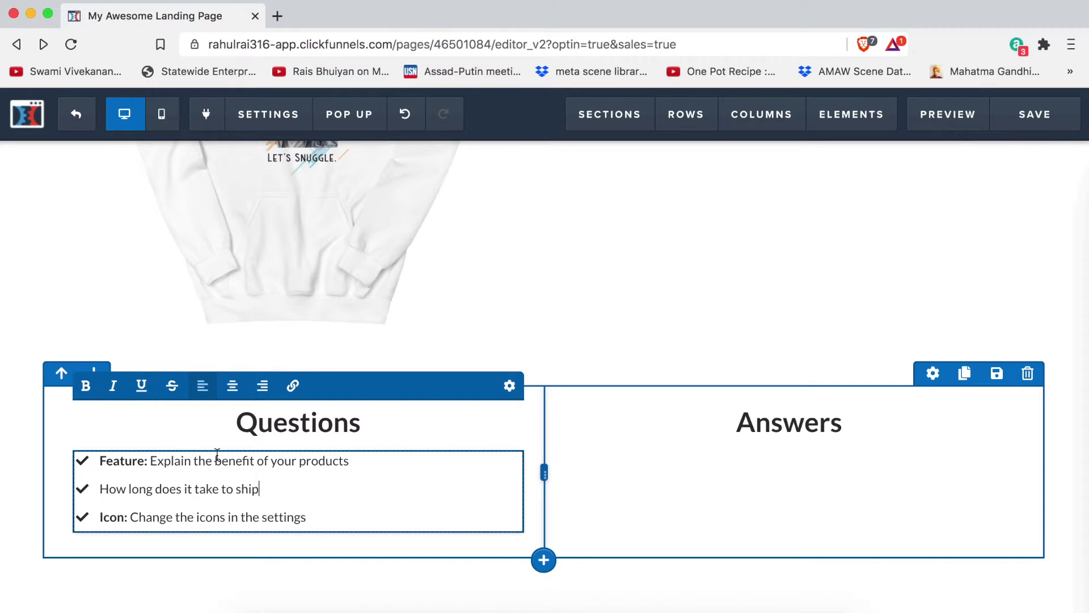
Step: Add a bullet list below the Answers headline
{"action": "scroll", "coordinate": [777, 446], "scroll_direction": "up", "scroll_amount": 2}
{"action": "left_click", "coordinate": [763, 480]}
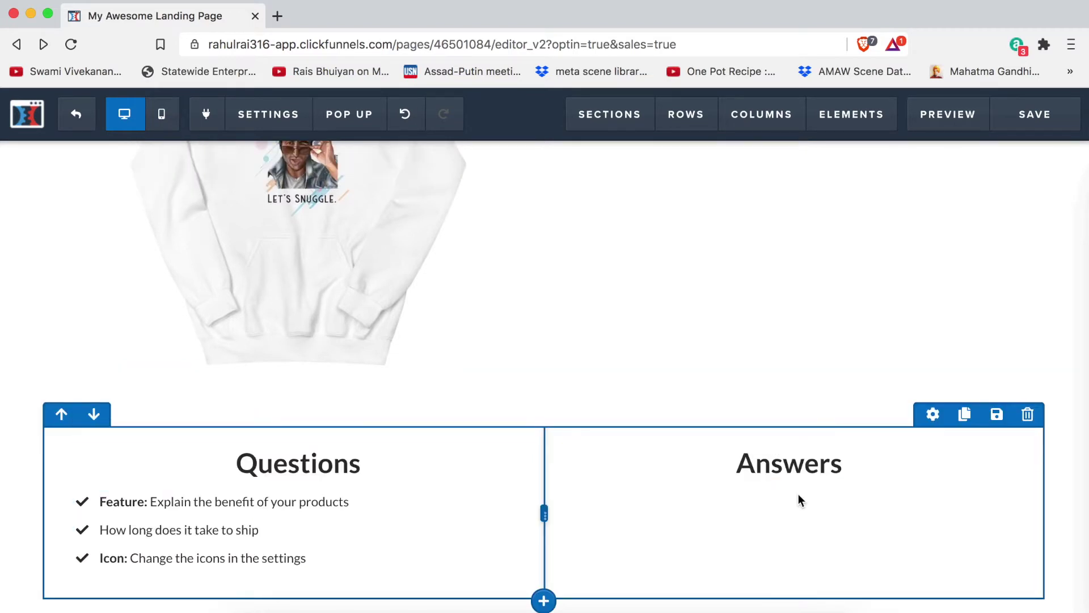
{"action": "left_click", "coordinate": [794, 477]}
{"action": "left_click", "coordinate": [839, 510]}
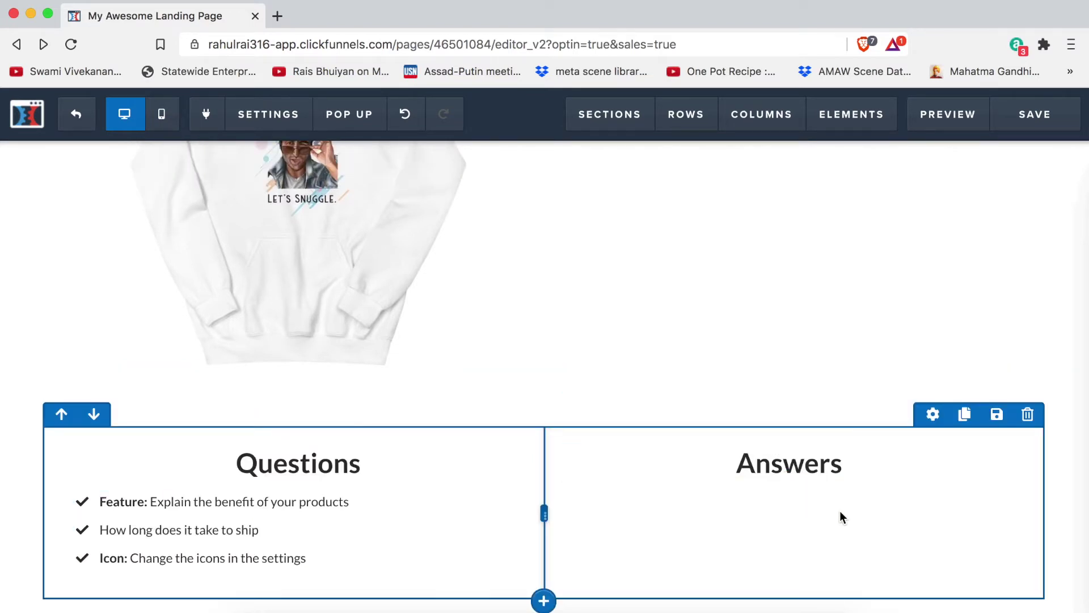
{"action": "left_click", "coordinate": [789, 485]}
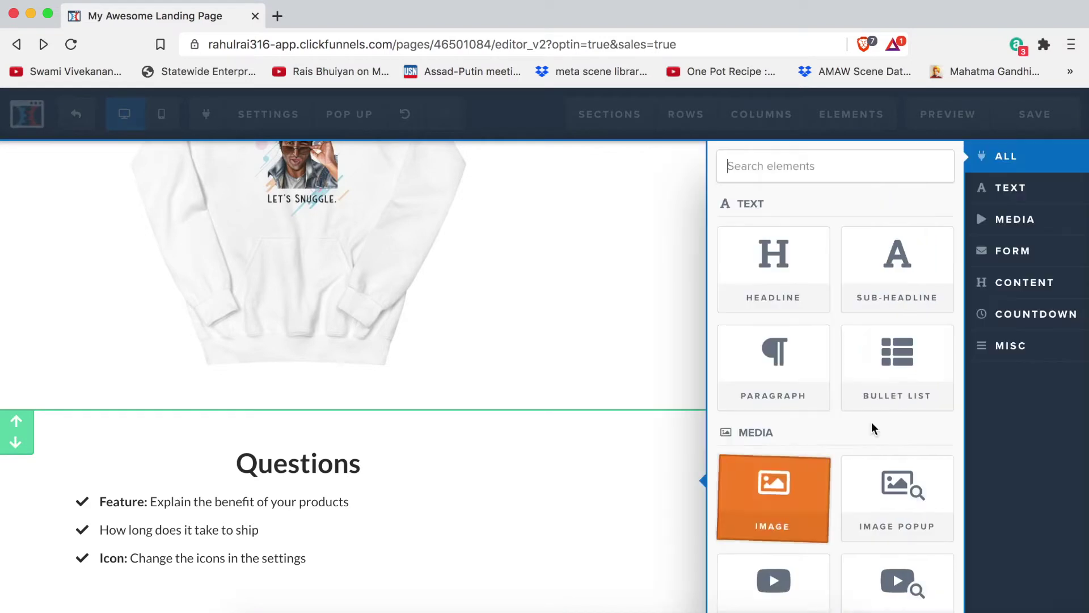
{"action": "left_click", "coordinate": [905, 389]}
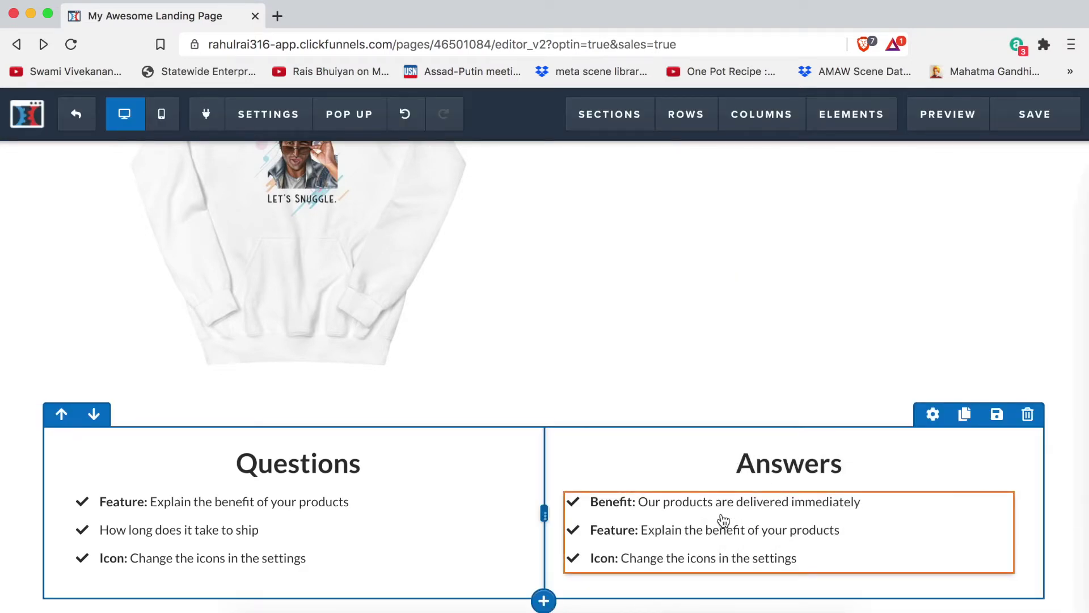
Step: Replace the Feature bullet under Answers with "Domestic orders take up to 2 weeks to fulfill and ship"
{"action": "left_click", "coordinate": [705, 533]}
{"action": "triple_click", "coordinate": [705, 534]}
{"action": "key", "text": "BackSpace"}
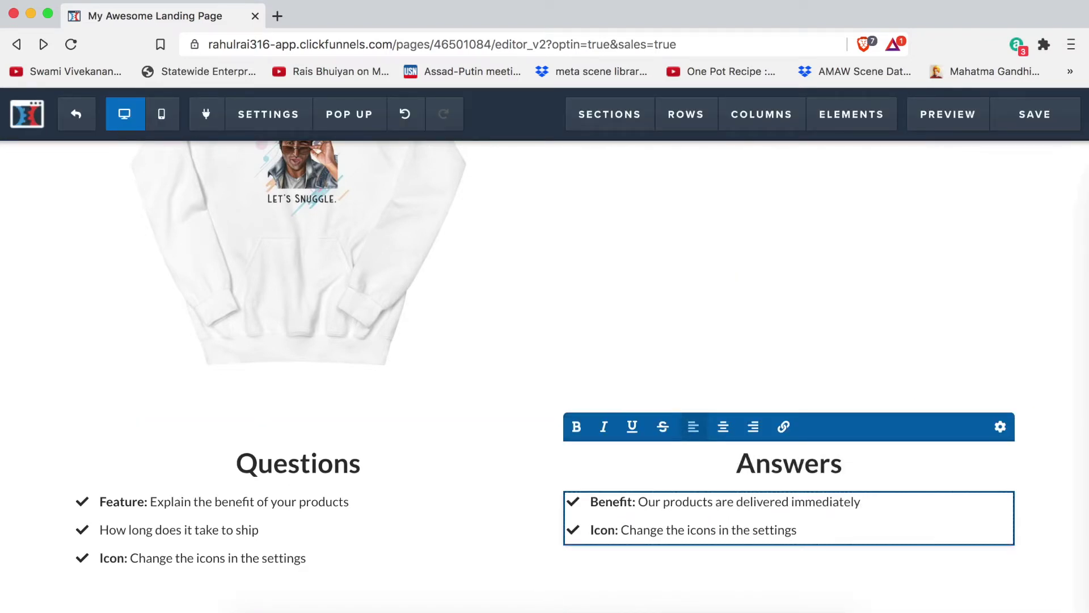
{"action": "key", "text": "Return"}
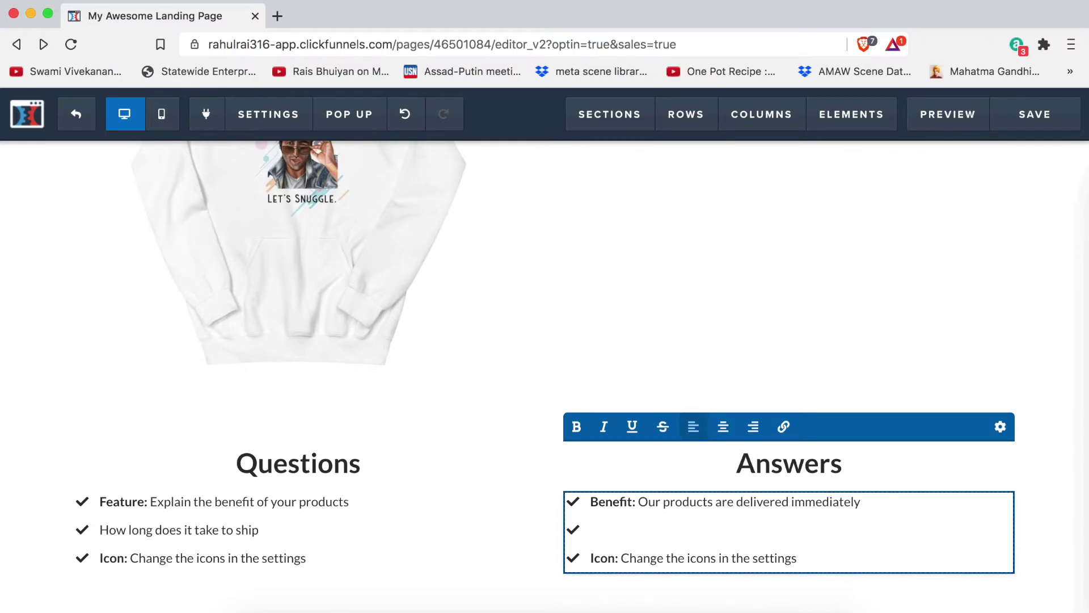
{"action": "type", "text": "omestic orders take up to 2 weeks to fulf"}
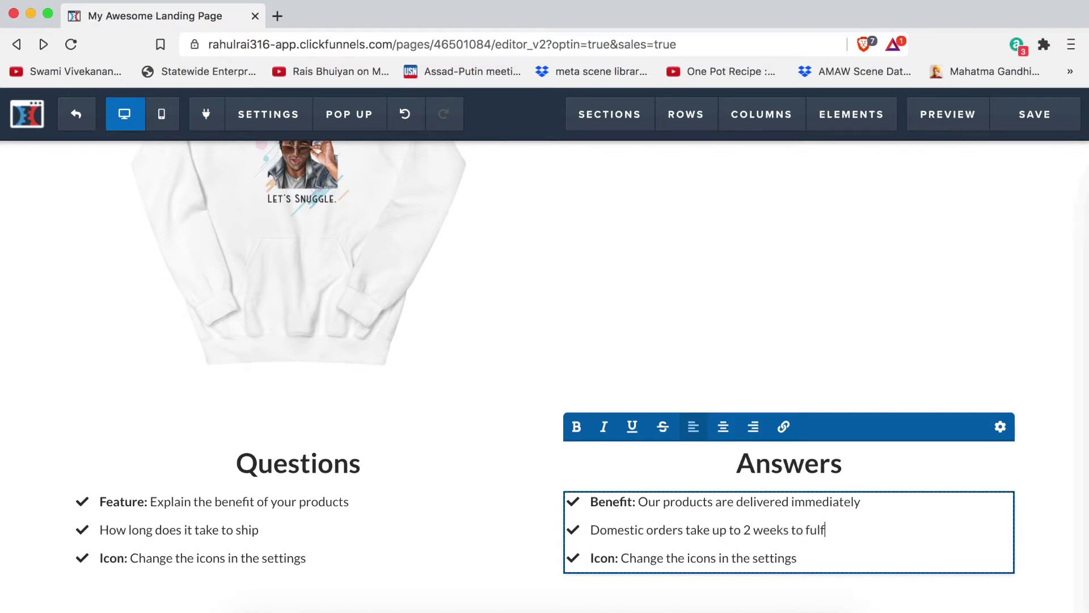
{"action": "type", "text": "ship"}
Step: Add a new section below the Questions and Answers section and give it a three-column row
{"action": "scroll", "coordinate": [408, 559], "scroll_direction": "down", "scroll_amount": 2}
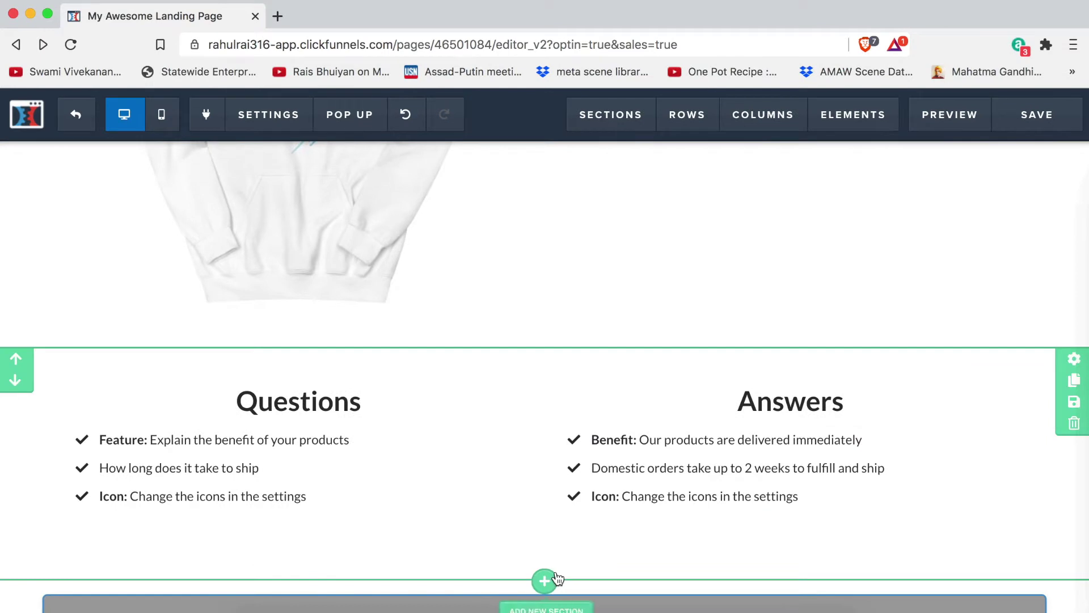
{"action": "left_click", "coordinate": [548, 585]}
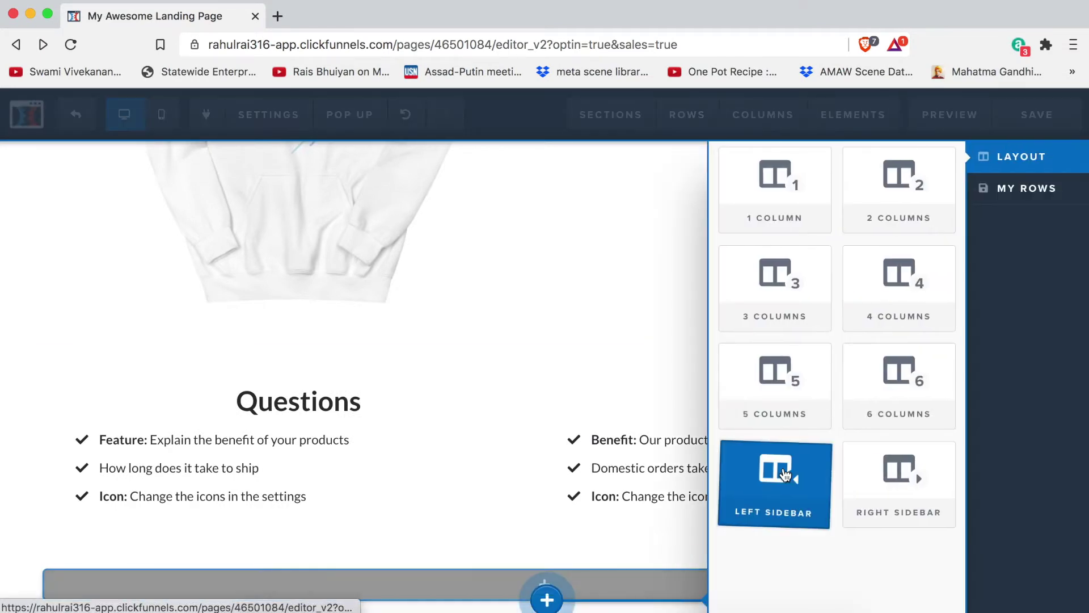
{"action": "left_click", "coordinate": [794, 272]}
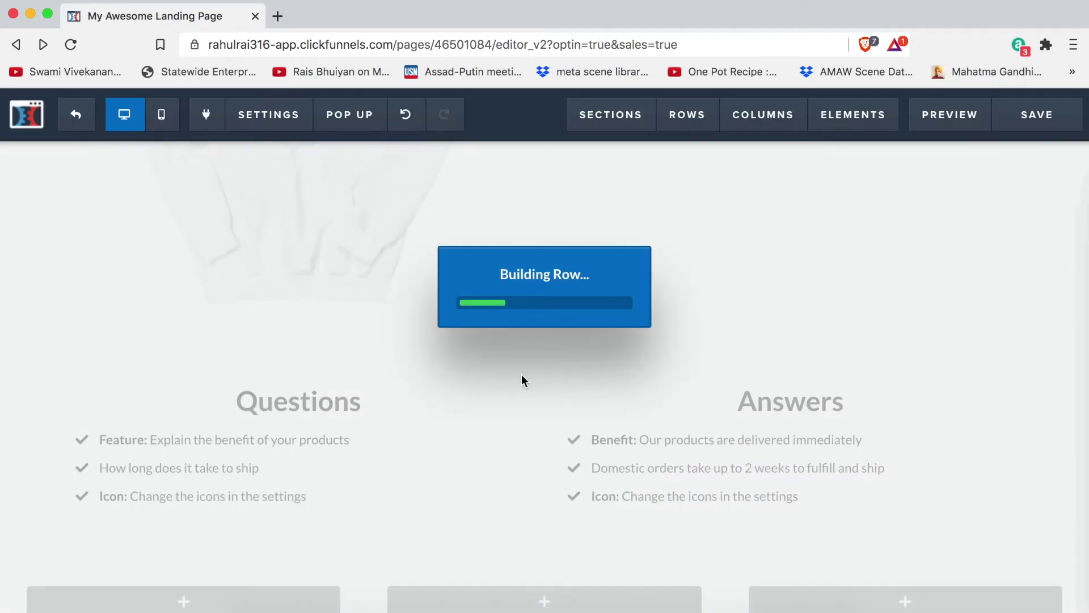
Step: Place an image element in each of the three columns of the new row
{"action": "scroll", "coordinate": [587, 377], "scroll_direction": "down", "scroll_amount": 2}
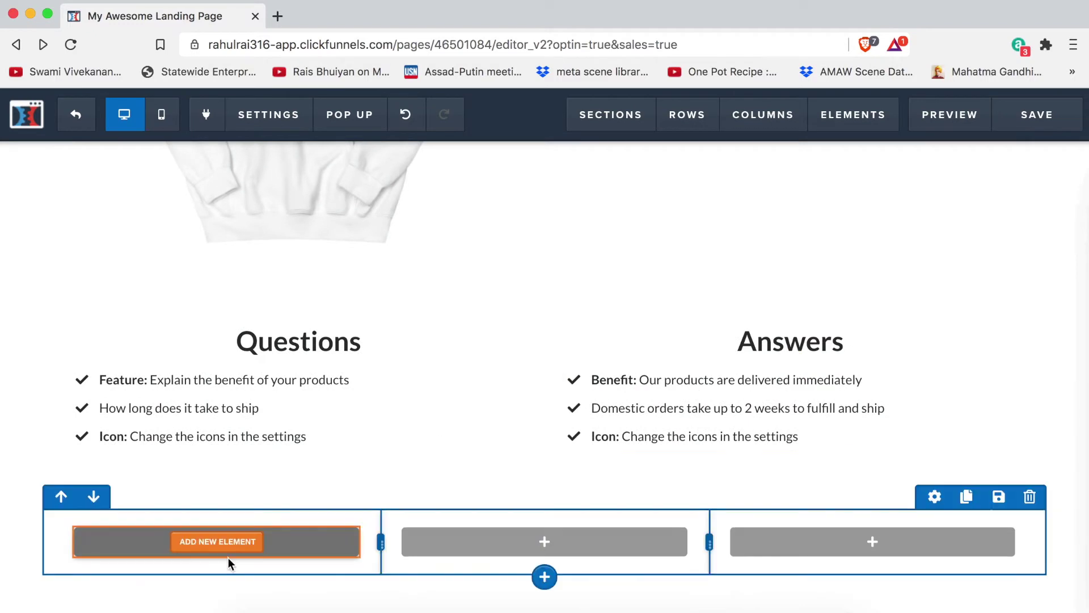
{"action": "left_click", "coordinate": [219, 542]}
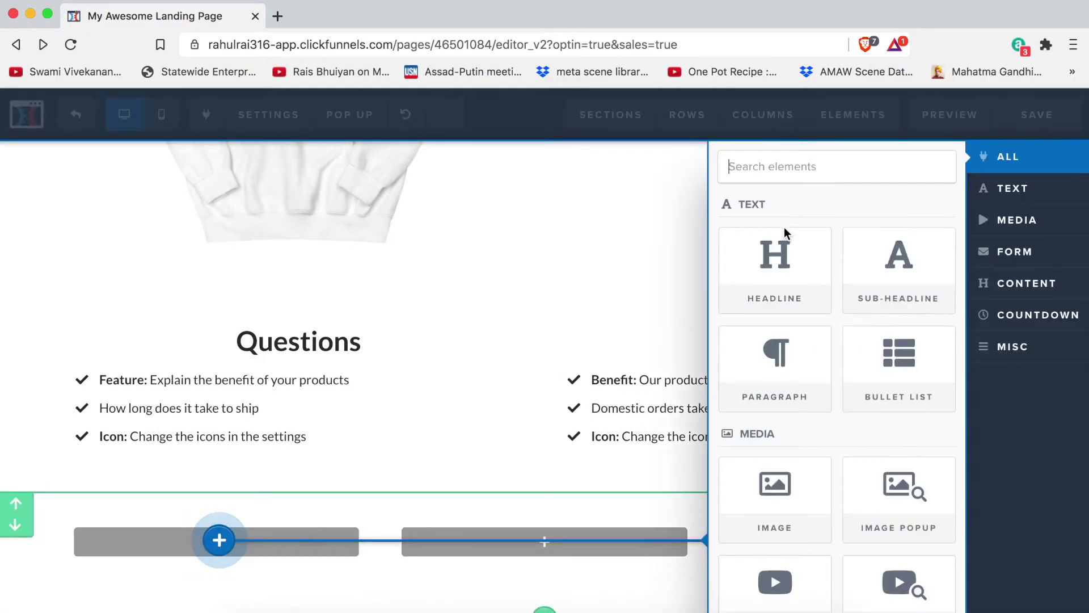
{"action": "left_click", "coordinate": [805, 481]}
{"action": "scroll", "coordinate": [347, 421], "scroll_direction": "down", "scroll_amount": 3}
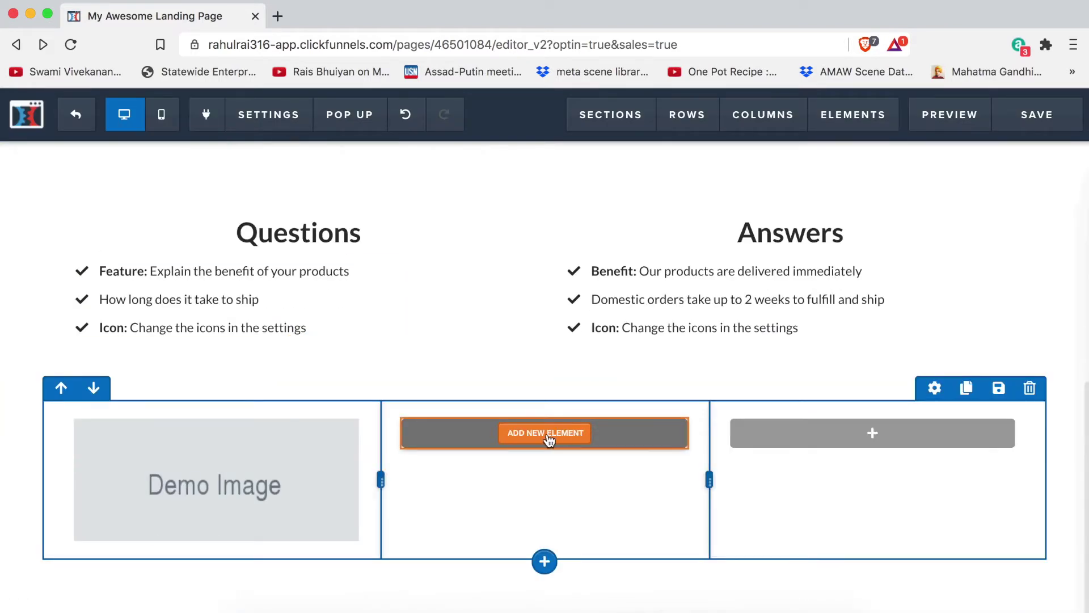
{"action": "left_click", "coordinate": [544, 433]}
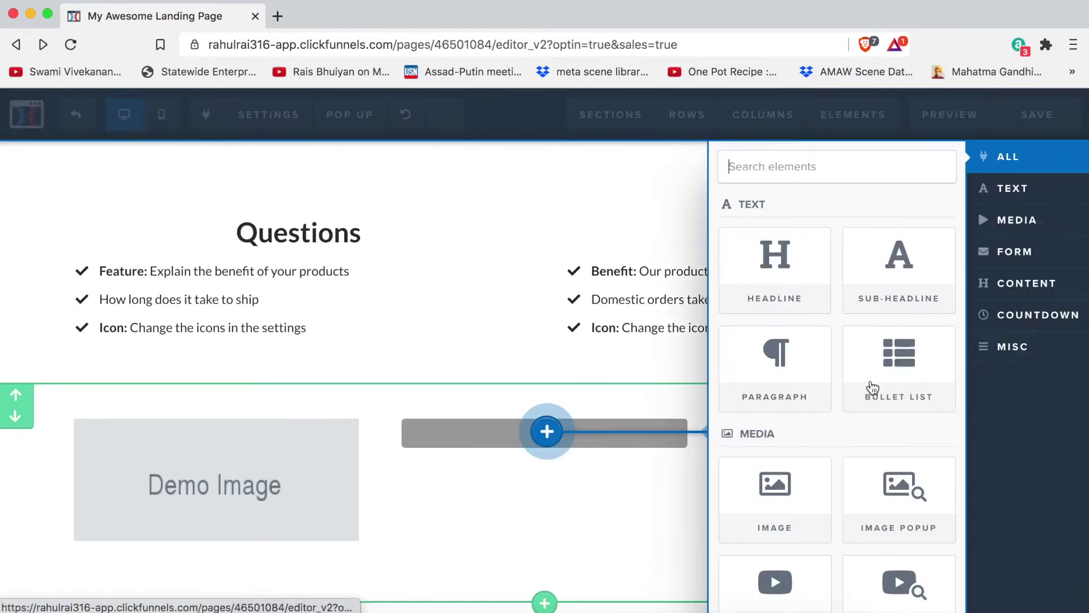
{"action": "left_click", "coordinate": [773, 511]}
{"action": "left_click", "coordinate": [865, 437]}
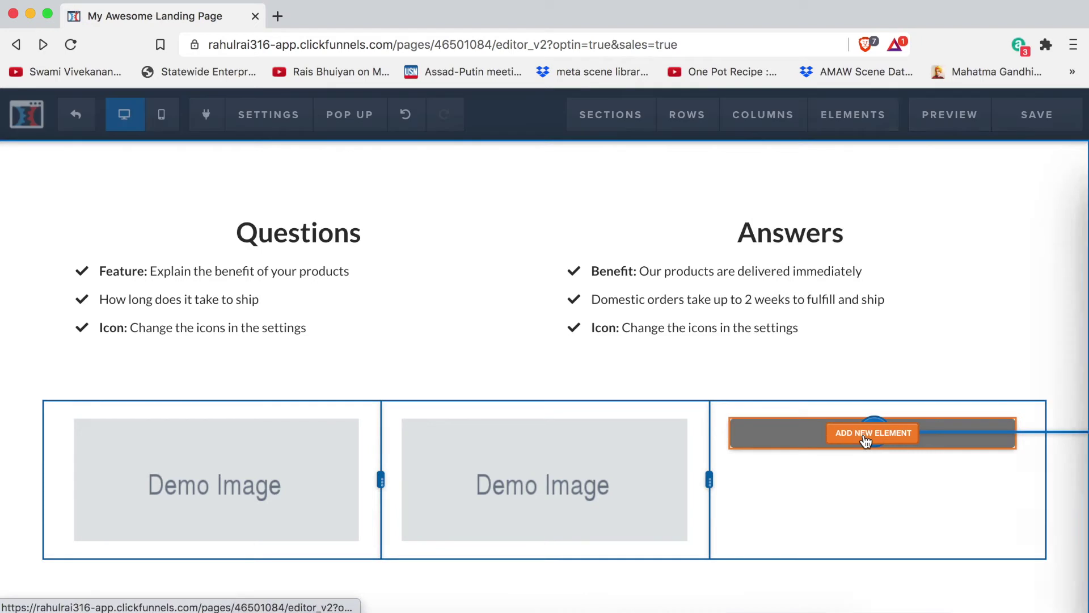
{"action": "left_click", "coordinate": [726, 493]}
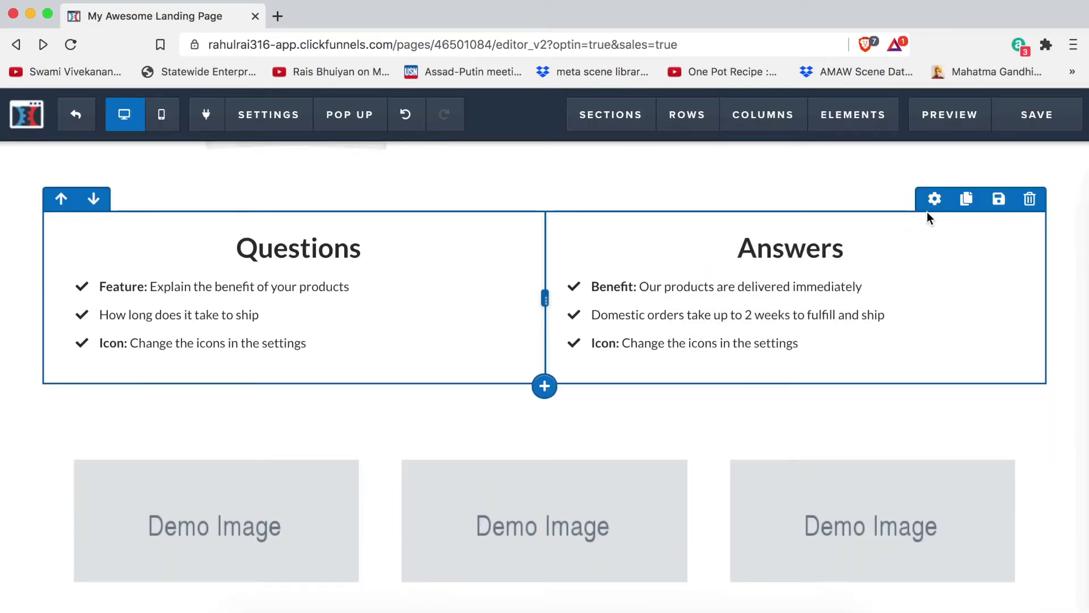
Step: Replace the left placeholder image with the library photo of the woman in a white hoodie against a brick wall
{"action": "left_click", "coordinate": [231, 509]}
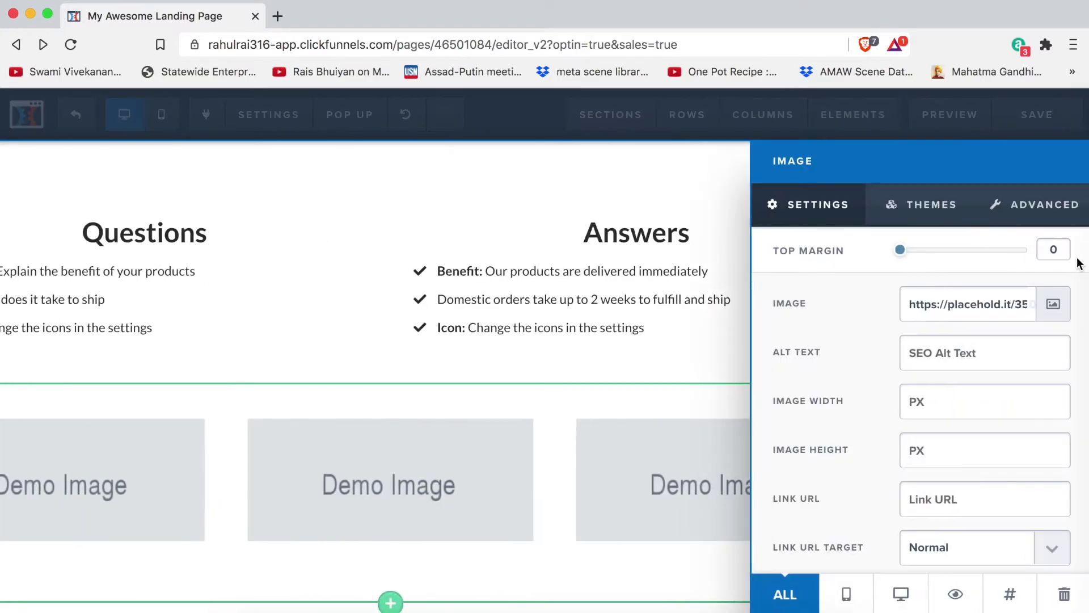
{"action": "left_click", "coordinate": [1054, 304]}
{"action": "left_click", "coordinate": [363, 465]}
{"action": "left_click", "coordinate": [412, 360]}
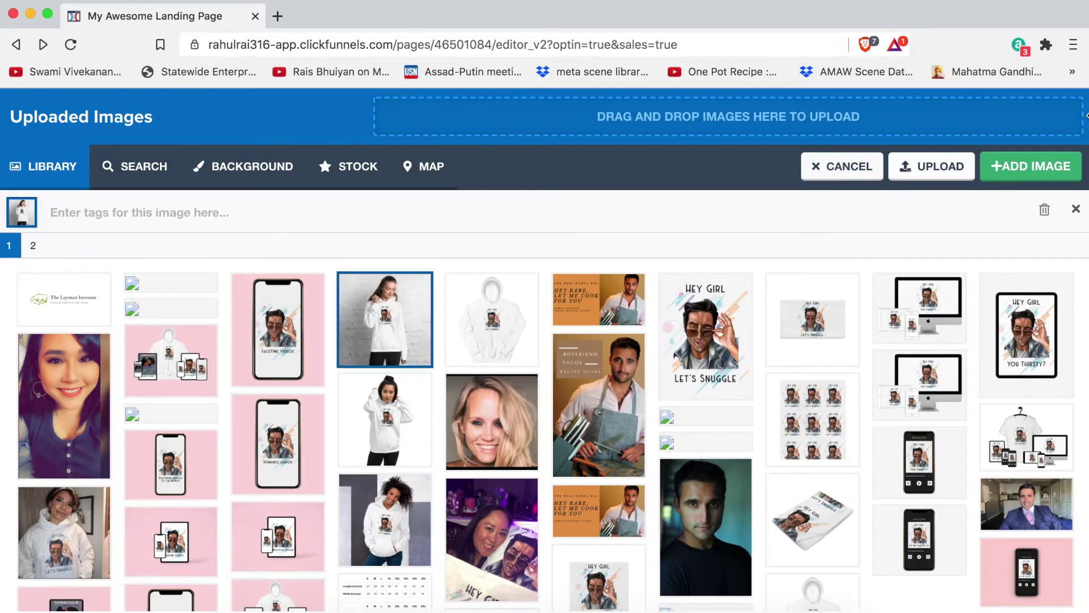
{"action": "left_click", "coordinate": [1030, 165]}
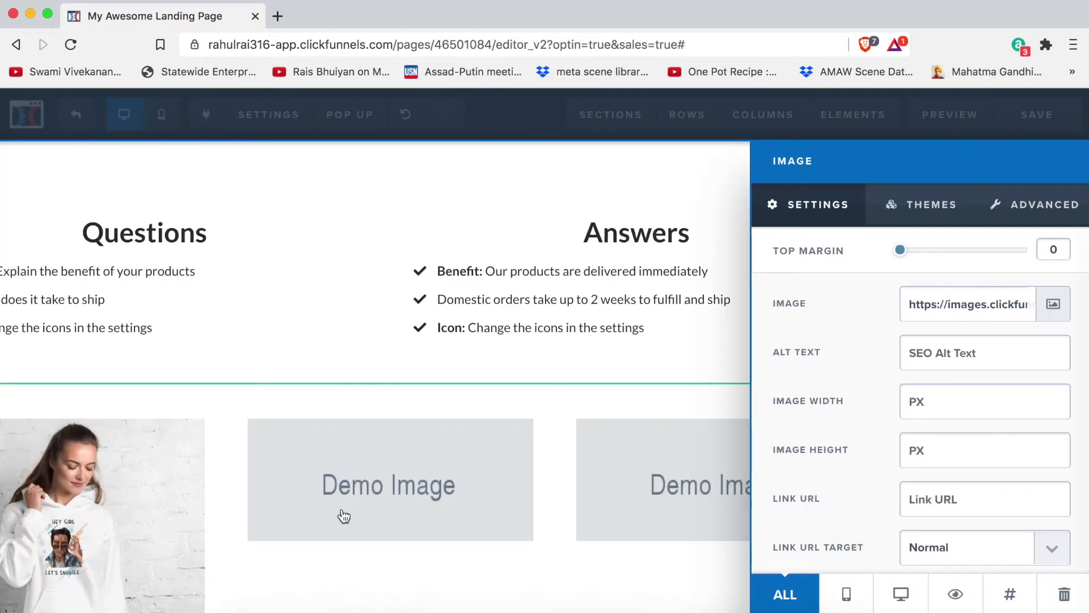
Step: Replace the middle placeholder image with the library photo of the woman in a white hoodie on a plain white background
{"action": "left_click", "coordinate": [397, 488]}
{"action": "left_click", "coordinate": [559, 486]}
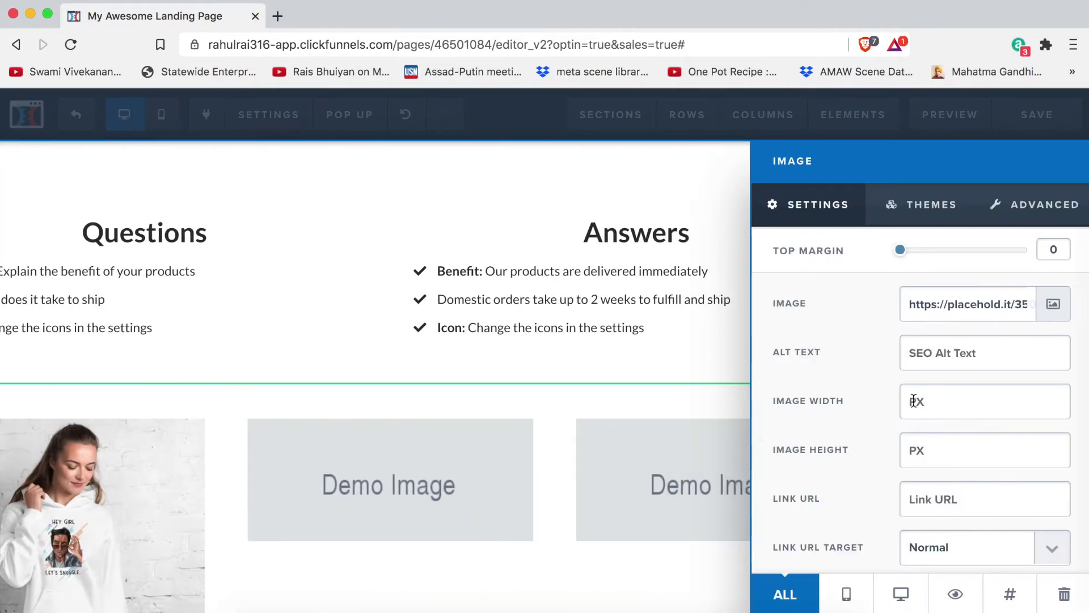
{"action": "left_click", "coordinate": [1054, 303]}
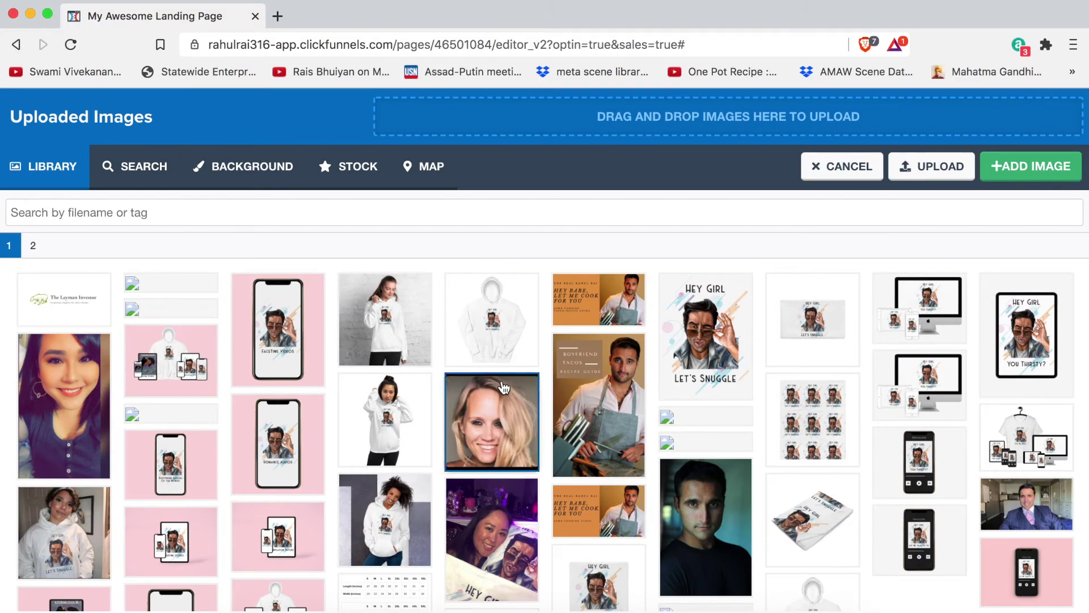
{"action": "left_click", "coordinate": [384, 448]}
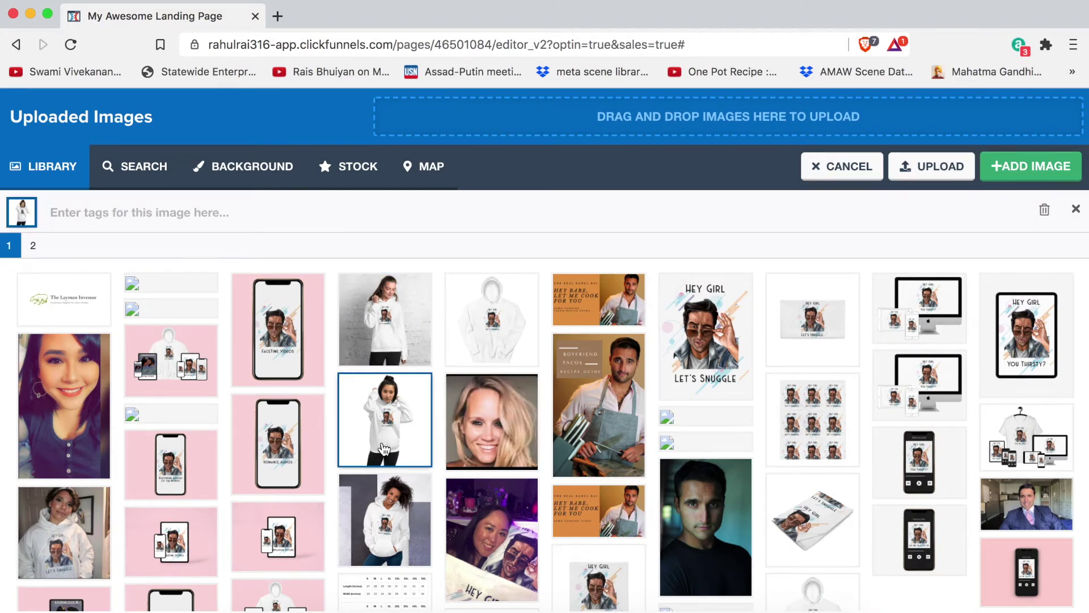
{"action": "left_click", "coordinate": [1029, 165]}
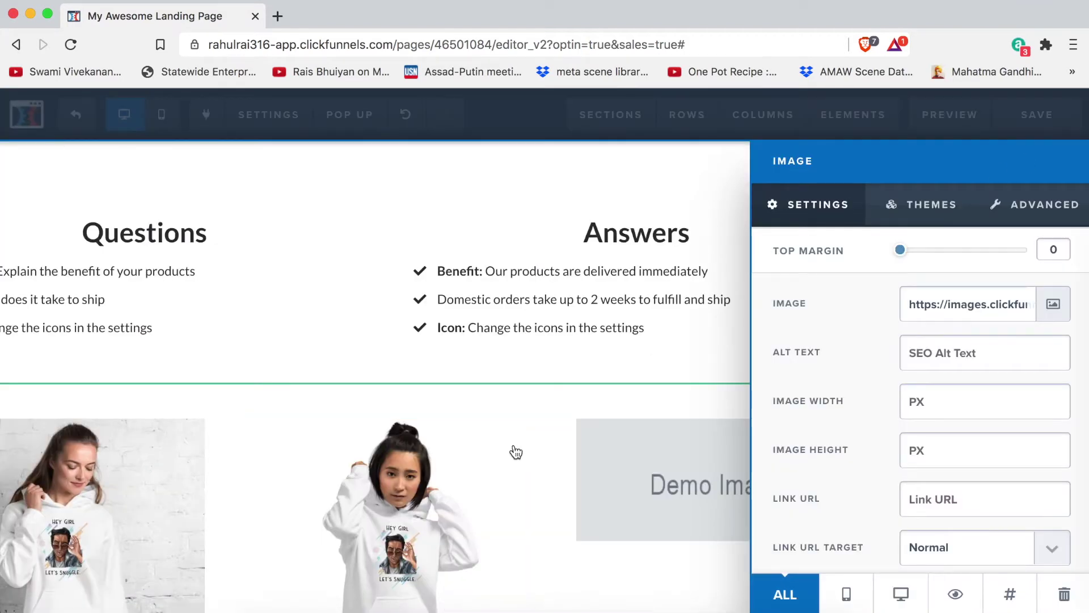
{"action": "left_click", "coordinate": [611, 404]}
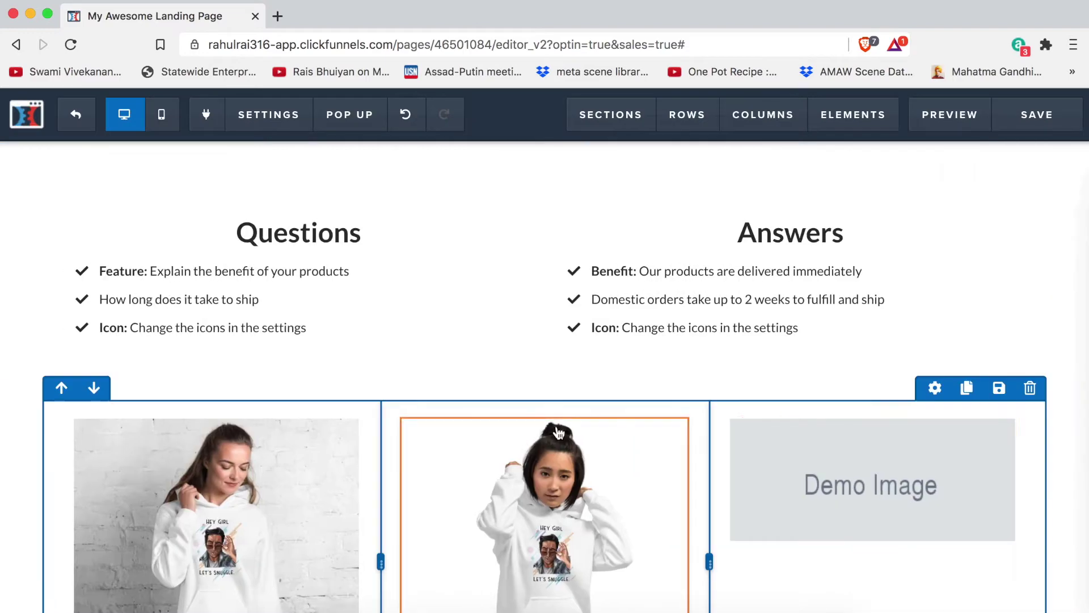
Step: Replace the remaining placeholder image with the library photo of the curly-haired woman in a white hoodie
{"action": "left_click", "coordinate": [912, 460]}
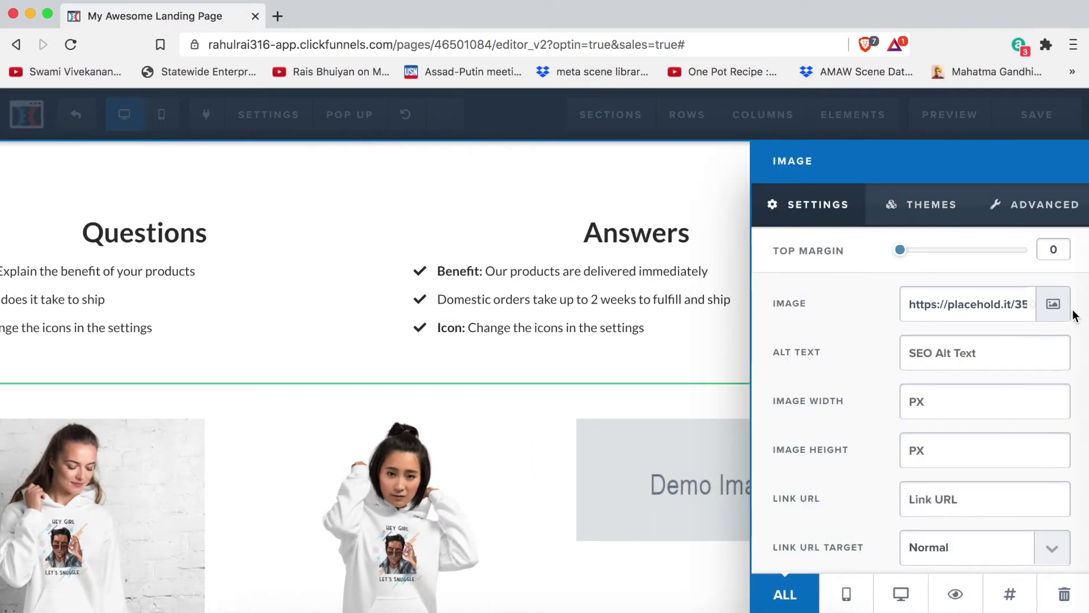
{"action": "left_click", "coordinate": [1056, 307]}
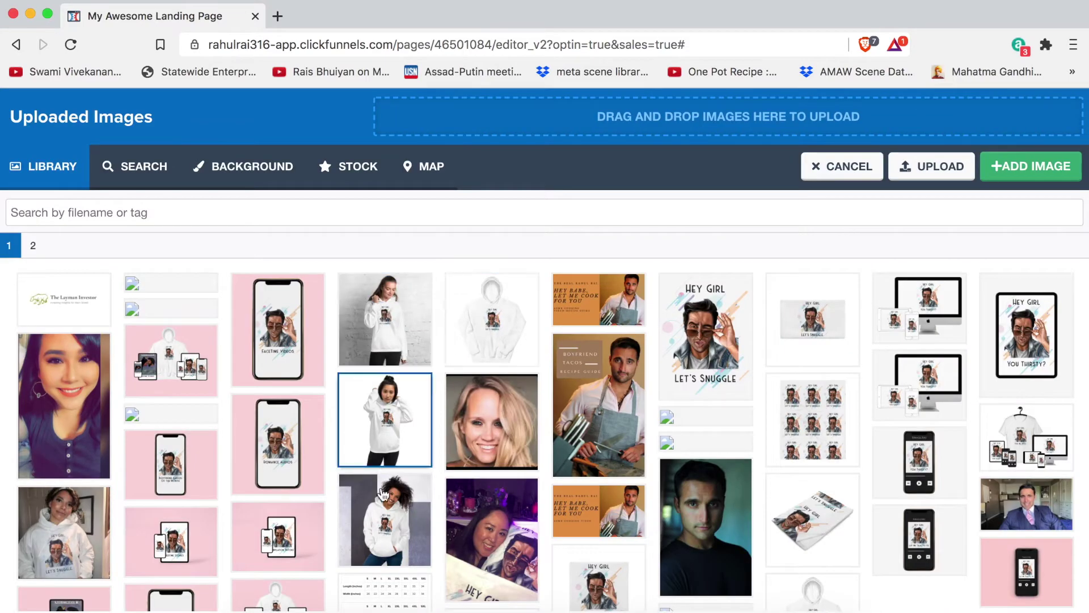
{"action": "left_click", "coordinate": [385, 520]}
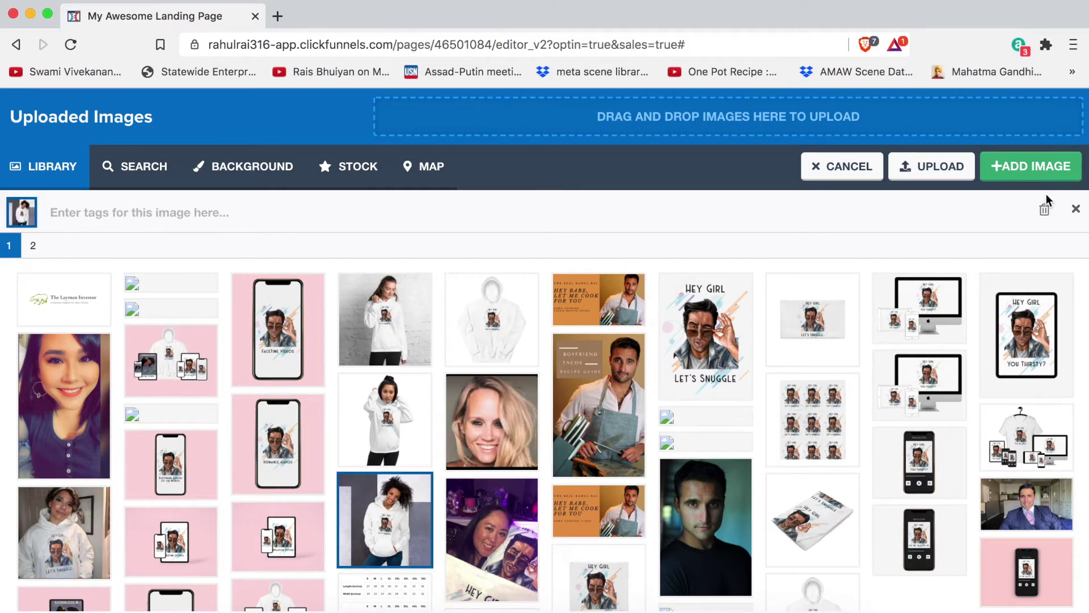
{"action": "left_click", "coordinate": [1029, 168]}
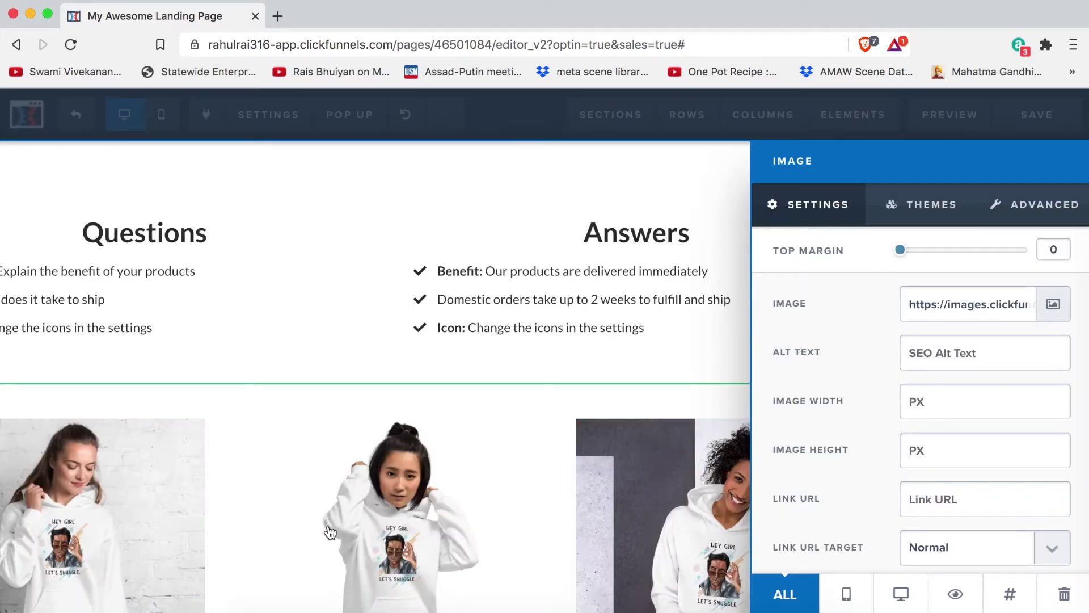
{"action": "left_click", "coordinate": [426, 394]}
Step: Review the page layout from the hoodie product section down to the row of three product photos
{"action": "scroll", "coordinate": [426, 395], "scroll_direction": "down", "scroll_amount": 3}
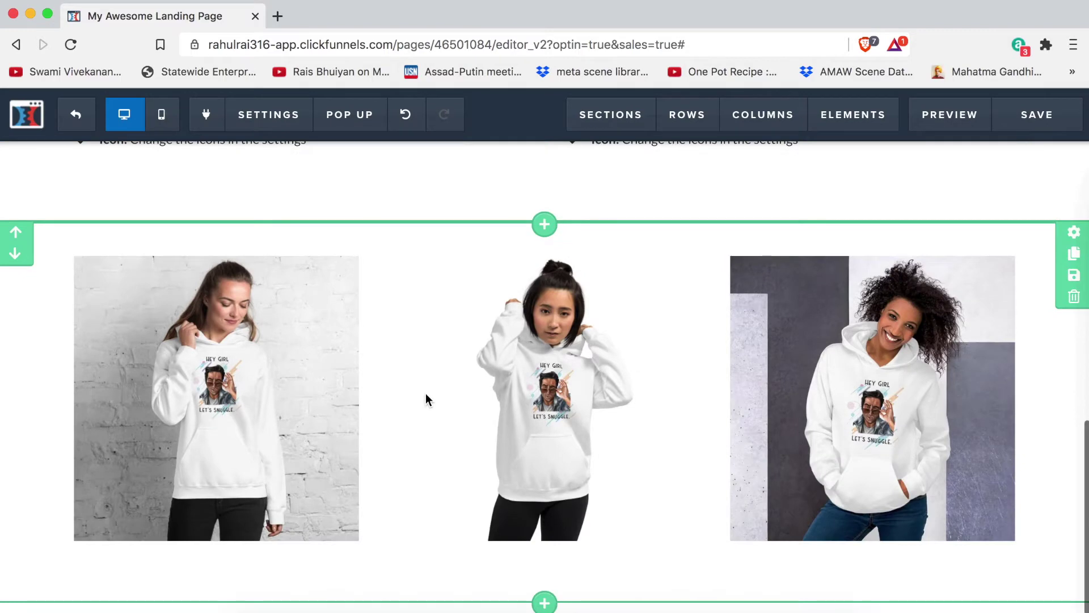
{"action": "scroll", "coordinate": [425, 395], "scroll_direction": "up", "scroll_amount": 7}
{"action": "scroll", "coordinate": [260, 516], "scroll_direction": "down", "scroll_amount": 1}
{"action": "scroll", "coordinate": [736, 271], "scroll_direction": "down", "scroll_amount": 5}
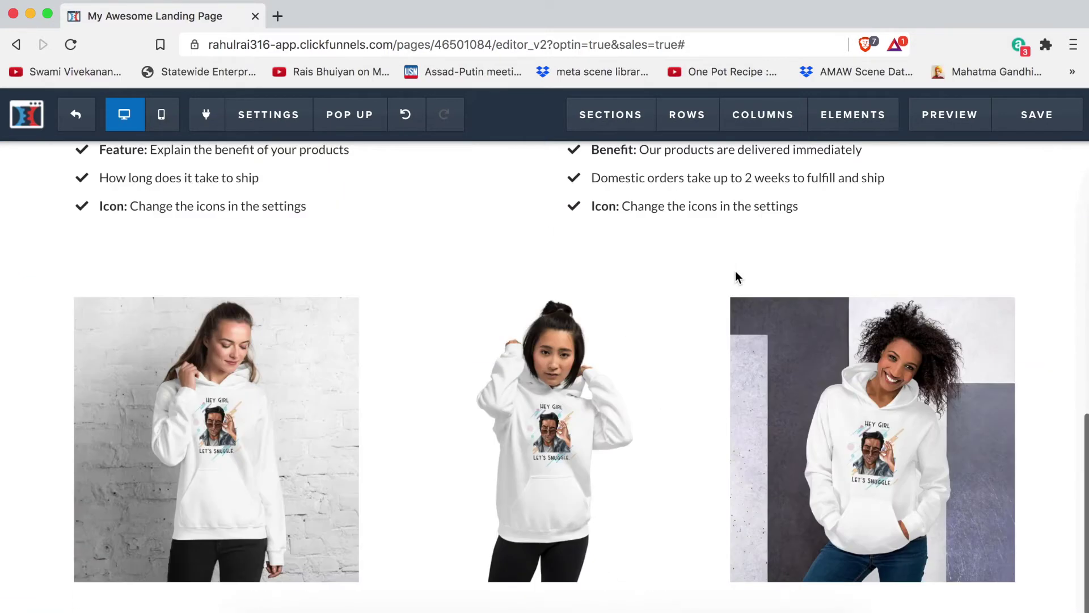
{"action": "scroll", "coordinate": [656, 547], "scroll_direction": "down", "scroll_amount": 2}
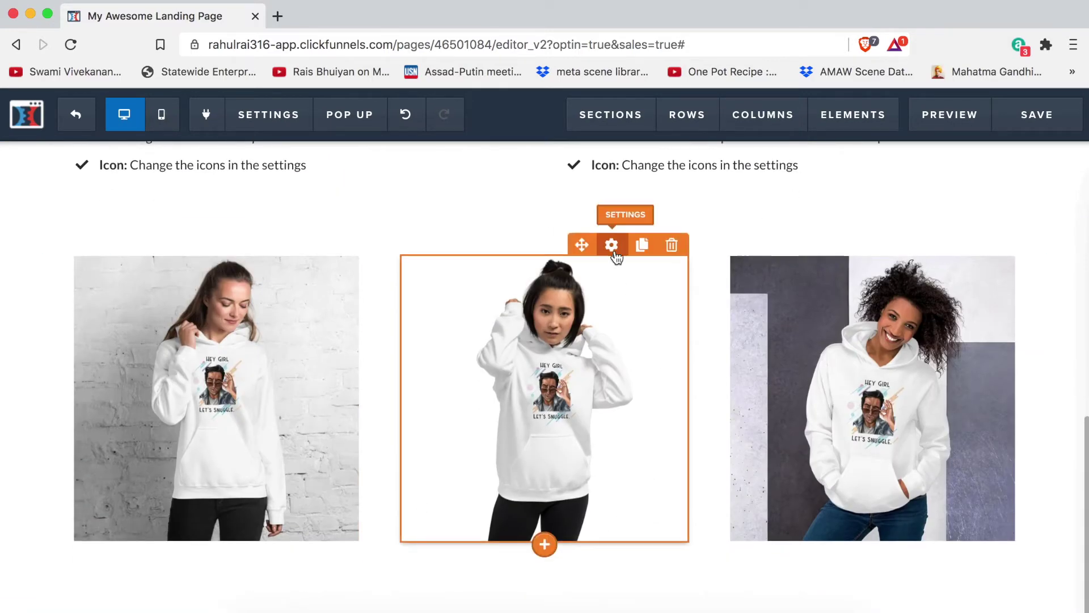
{"action": "scroll", "coordinate": [565, 214], "scroll_direction": "up", "scroll_amount": 2}
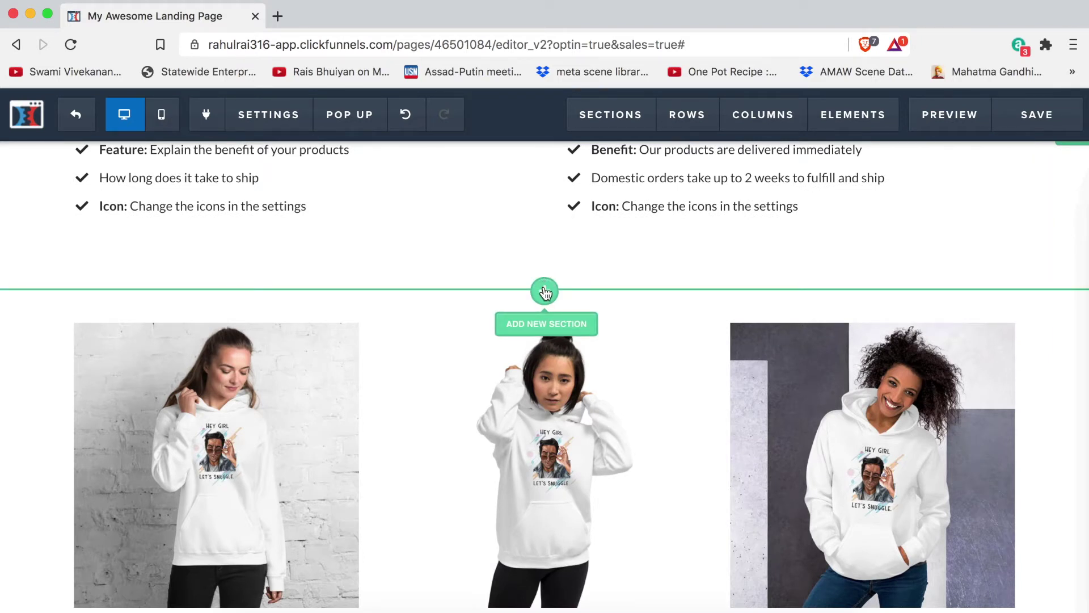
{"action": "scroll", "coordinate": [885, 412], "scroll_direction": "up", "scroll_amount": 8}
{"action": "scroll", "coordinate": [886, 412], "scroll_direction": "up", "scroll_amount": 2}
{"action": "scroll", "coordinate": [786, 275], "scroll_direction": "up", "scroll_amount": 1}
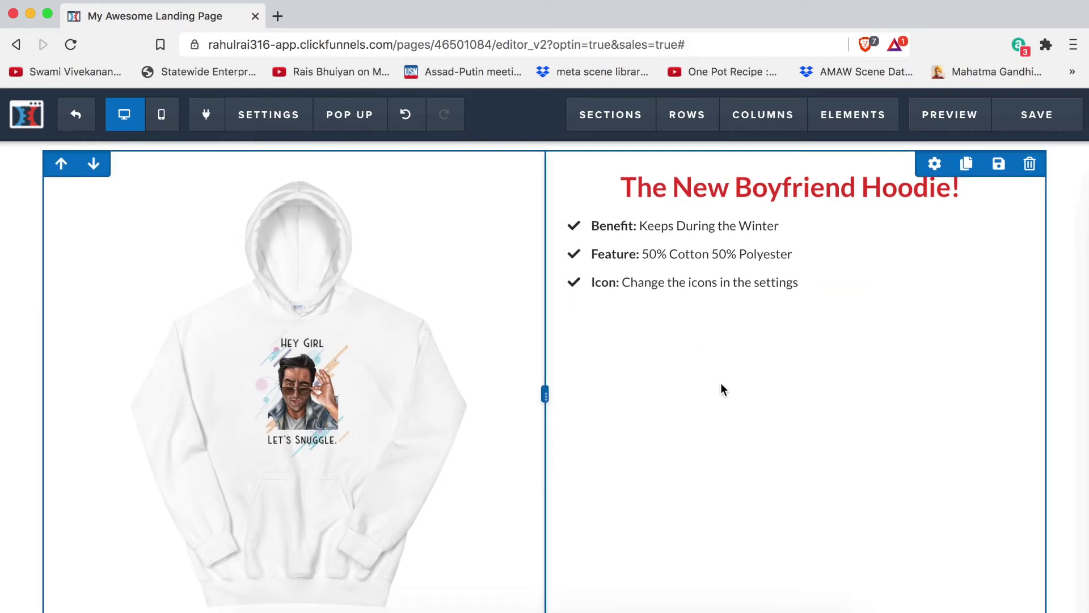
{"action": "scroll", "coordinate": [721, 389], "scroll_direction": "down", "scroll_amount": 10}
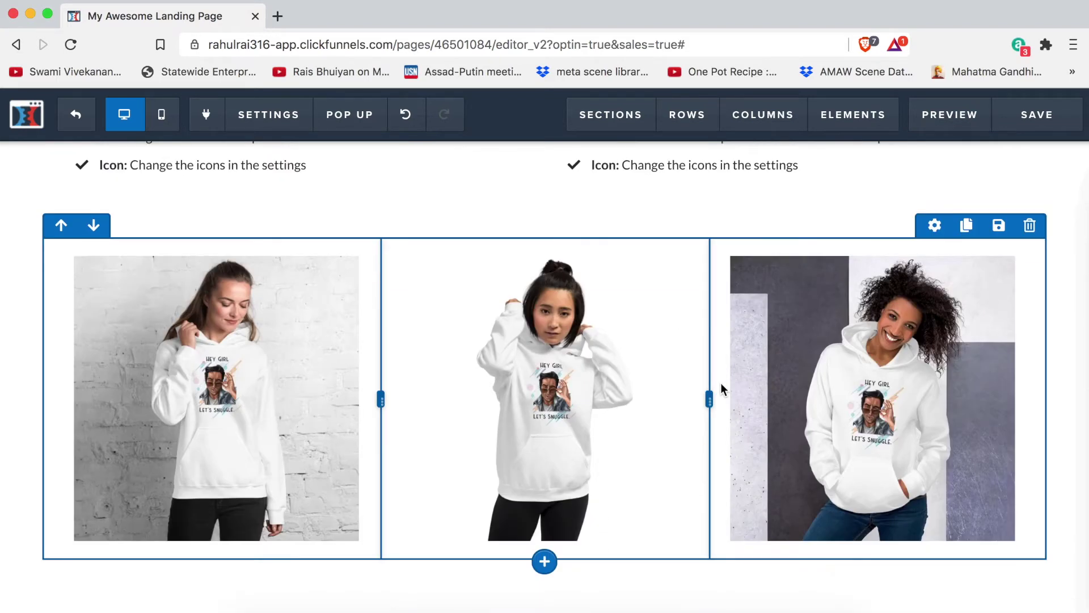
Step: Add a full-width section below the three product photos and give it a one-column row
{"action": "left_click", "coordinate": [544, 602]}
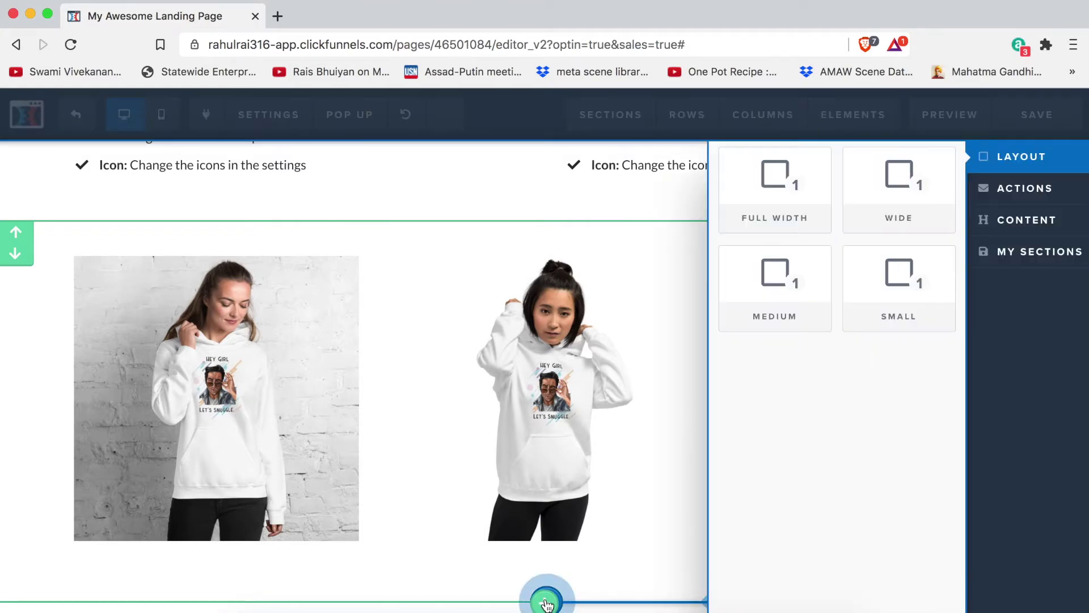
{"action": "left_click", "coordinate": [793, 173]}
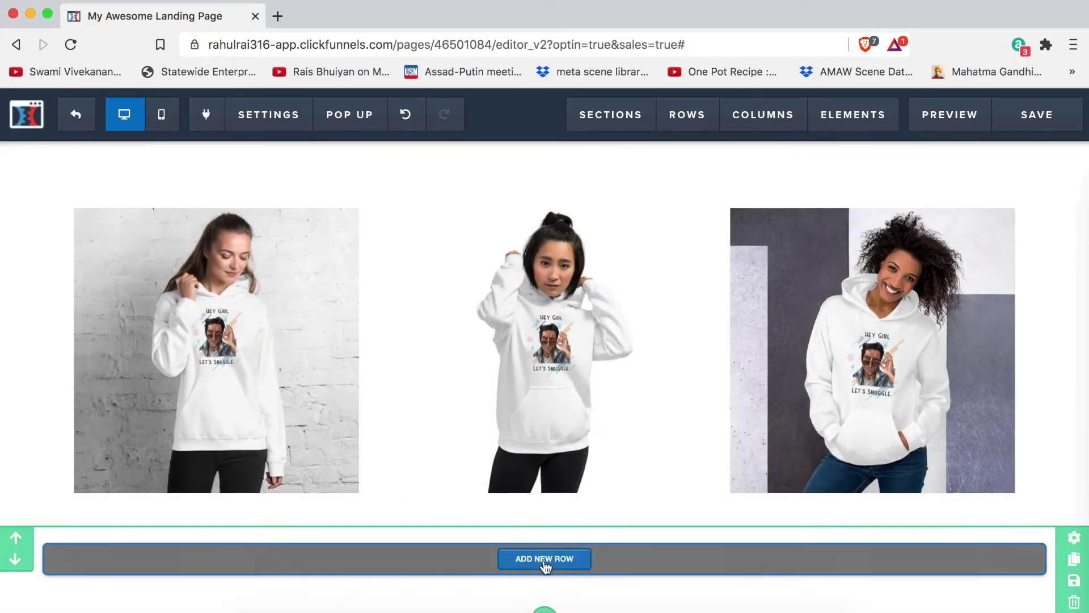
{"action": "left_click", "coordinate": [539, 589]}
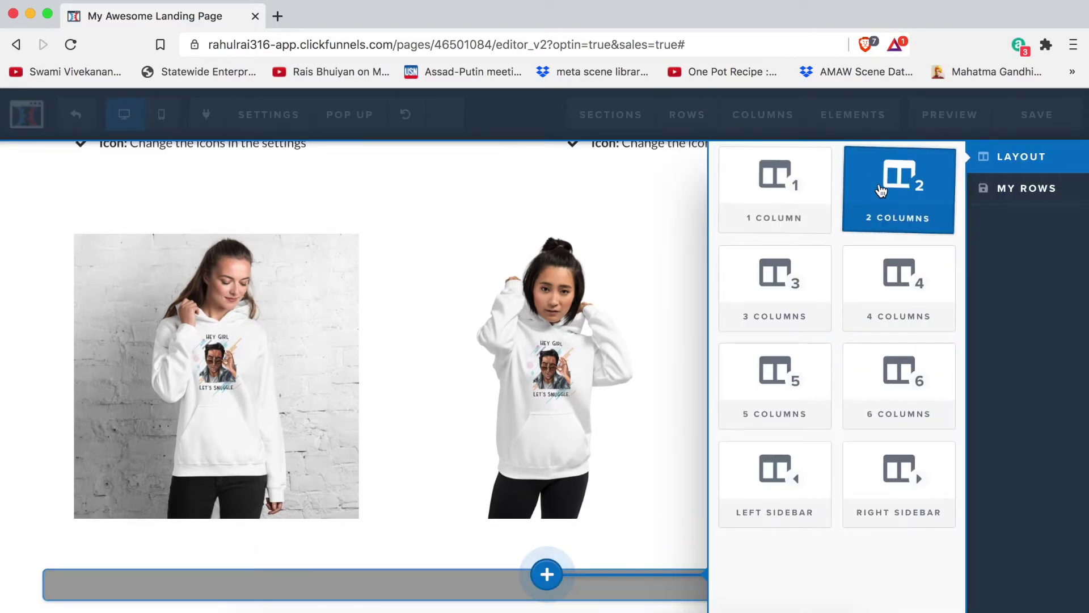
{"action": "left_click", "coordinate": [780, 188]}
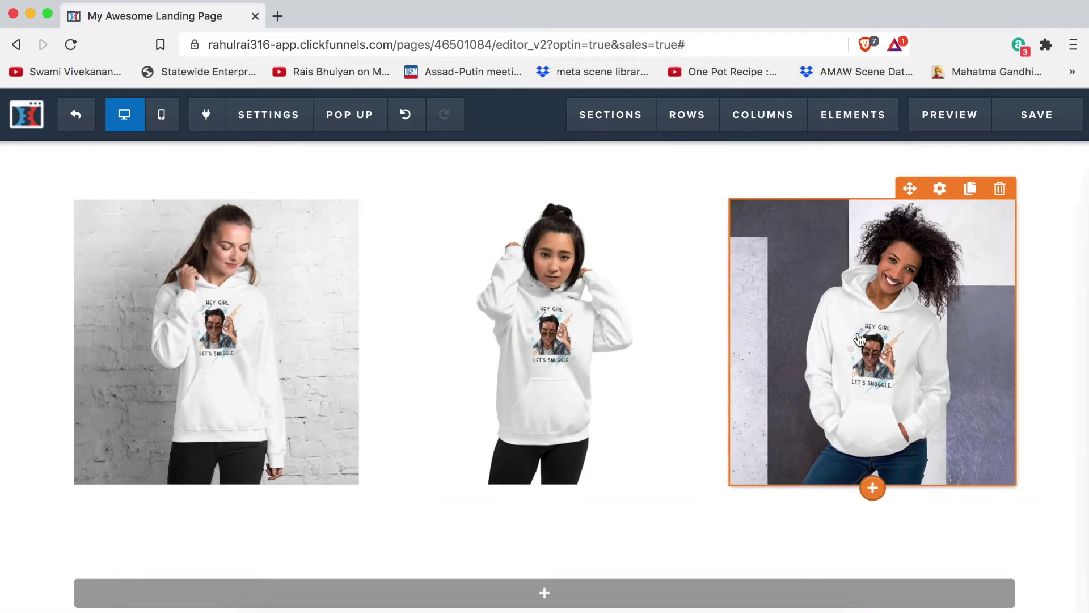
Step: Place an image element in the new one-column row and fill it with the size chart image from the library
{"action": "scroll", "coordinate": [857, 341], "scroll_direction": "down", "scroll_amount": 10}
{"action": "scroll", "coordinate": [420, 529], "scroll_direction": "down", "scroll_amount": 7}
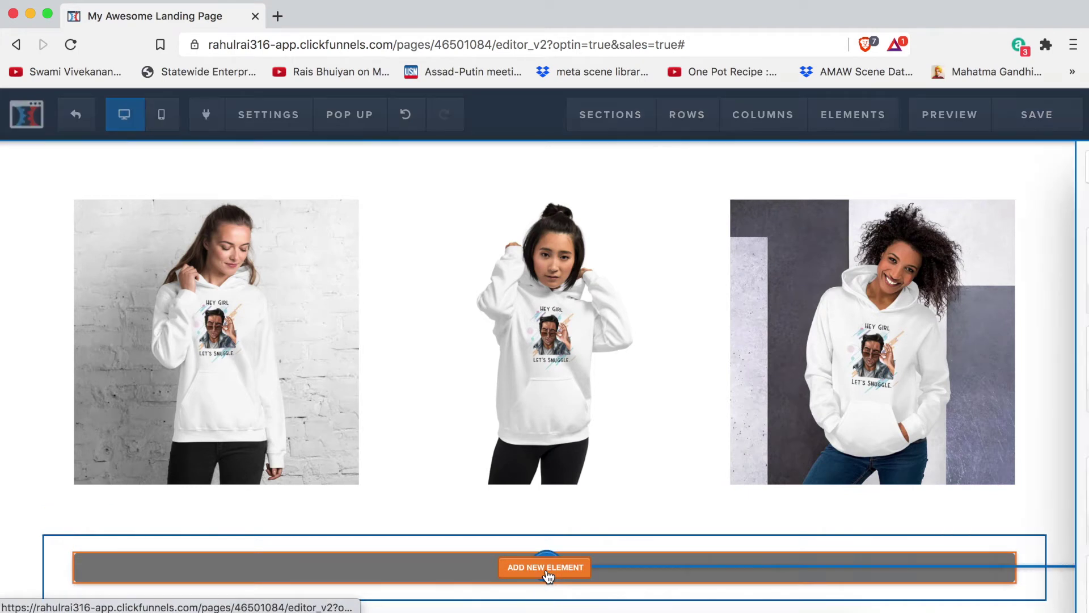
{"action": "left_click", "coordinate": [546, 568]}
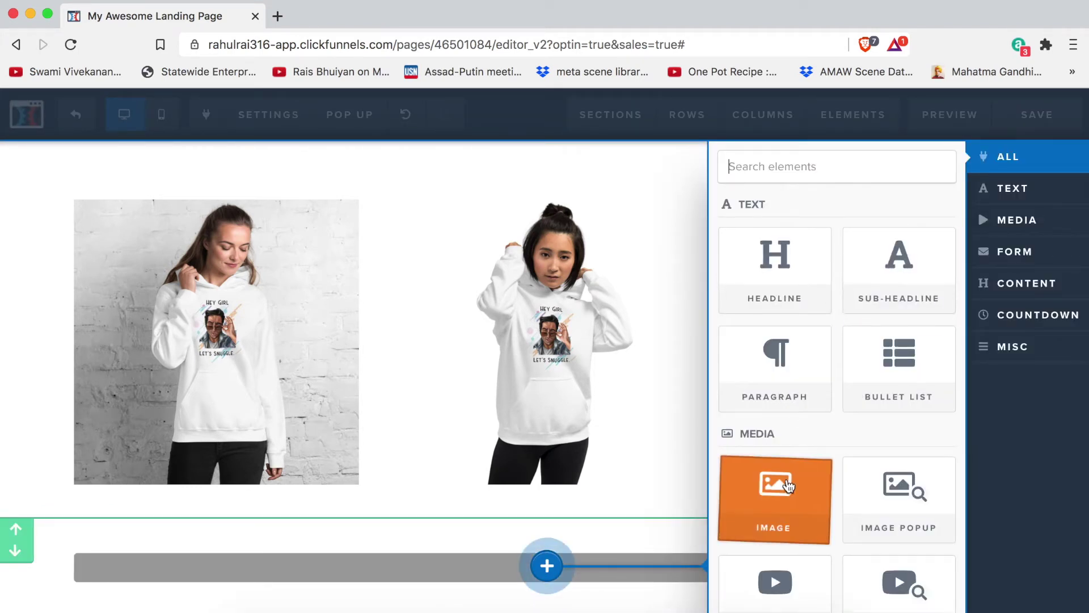
{"action": "left_click", "coordinate": [775, 498]}
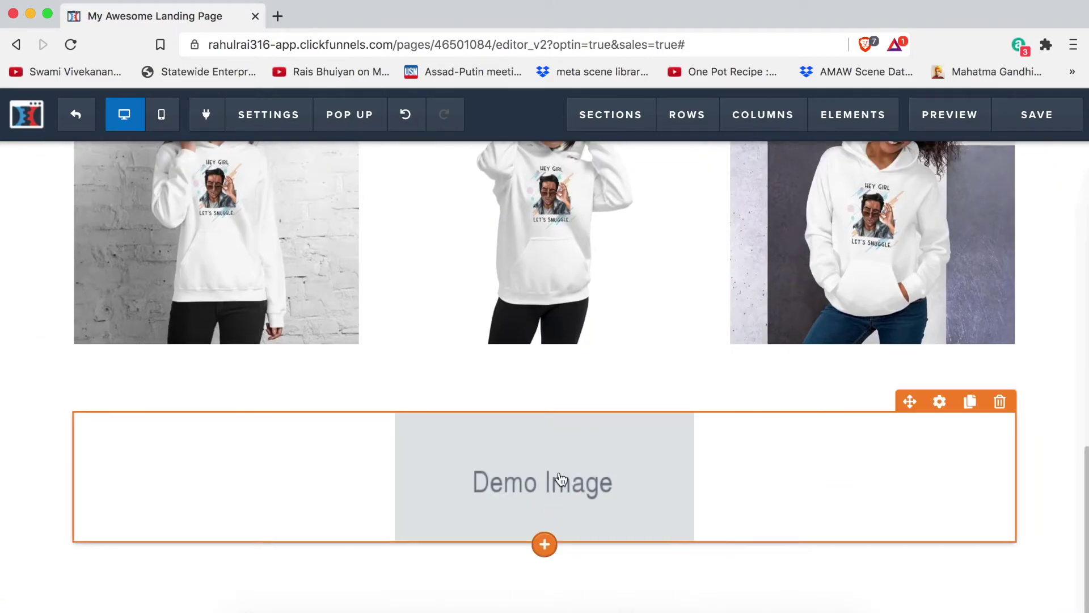
{"action": "left_click", "coordinate": [567, 486]}
{"action": "left_click", "coordinate": [1052, 304]}
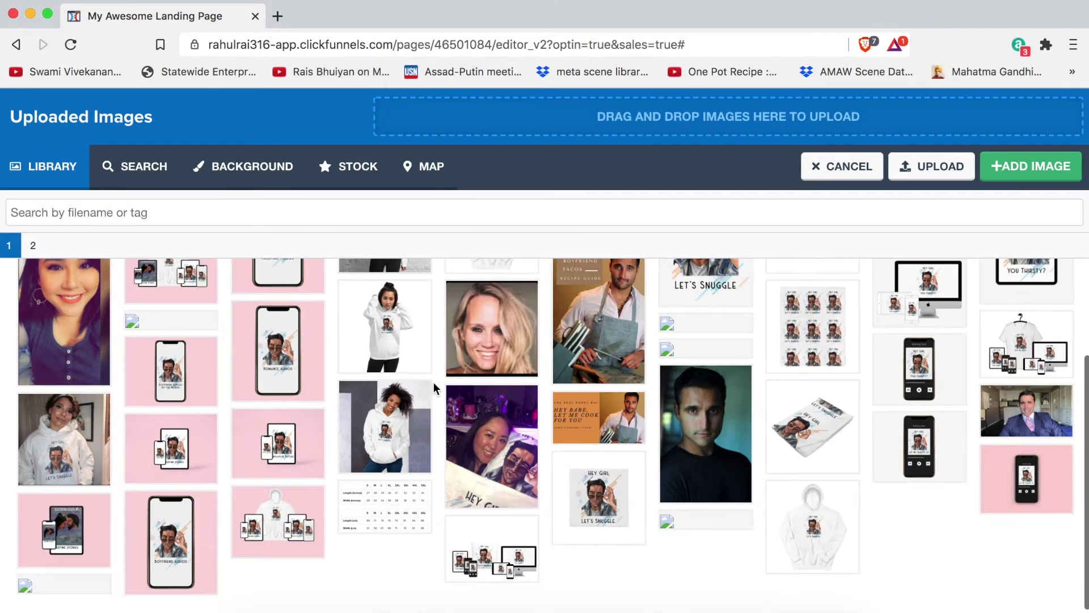
{"action": "left_click", "coordinate": [371, 516]}
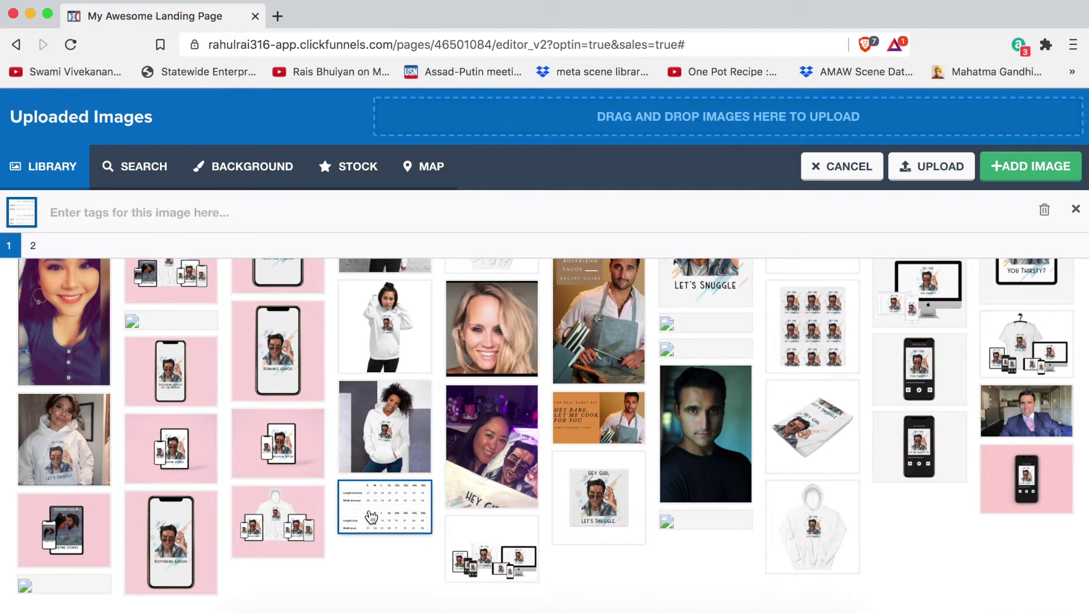
{"action": "left_click", "coordinate": [1018, 173]}
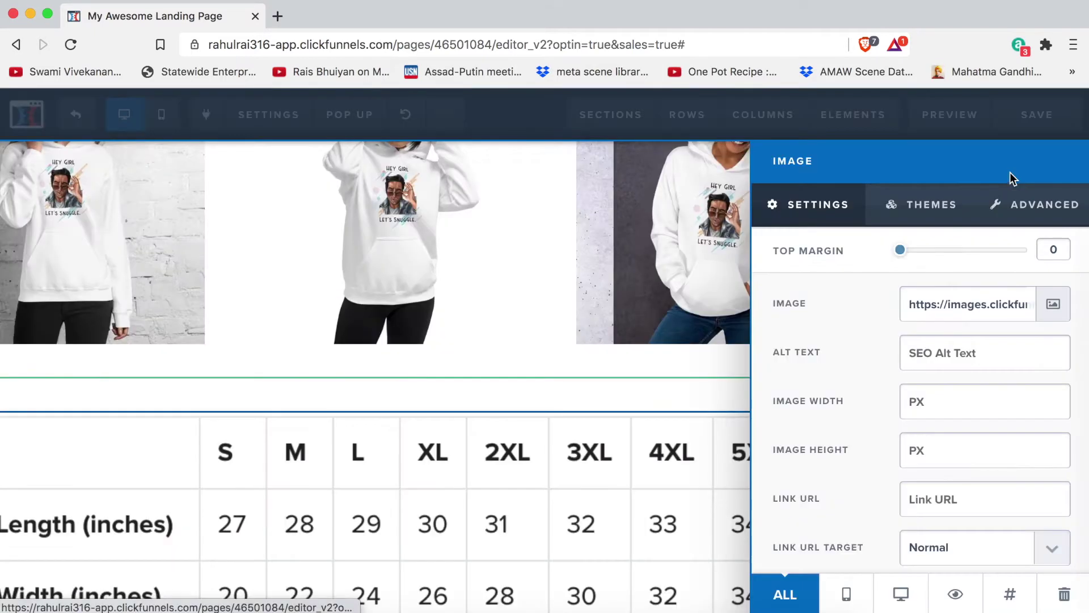
{"action": "left_click", "coordinate": [469, 475]}
Step: Resize the size chart image, trying widths of 300 and 400 px before setting the width to 500 px
{"action": "scroll", "coordinate": [648, 495], "scroll_direction": "down", "scroll_amount": 6}
{"action": "scroll", "coordinate": [655, 491], "scroll_direction": "up", "scroll_amount": 5}
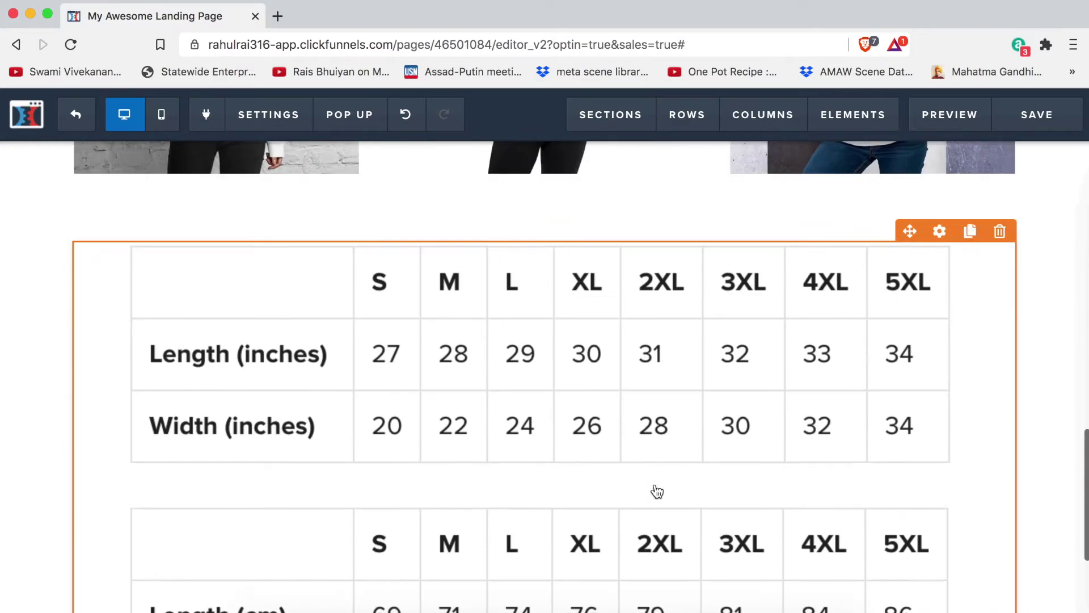
{"action": "left_click", "coordinate": [608, 467]}
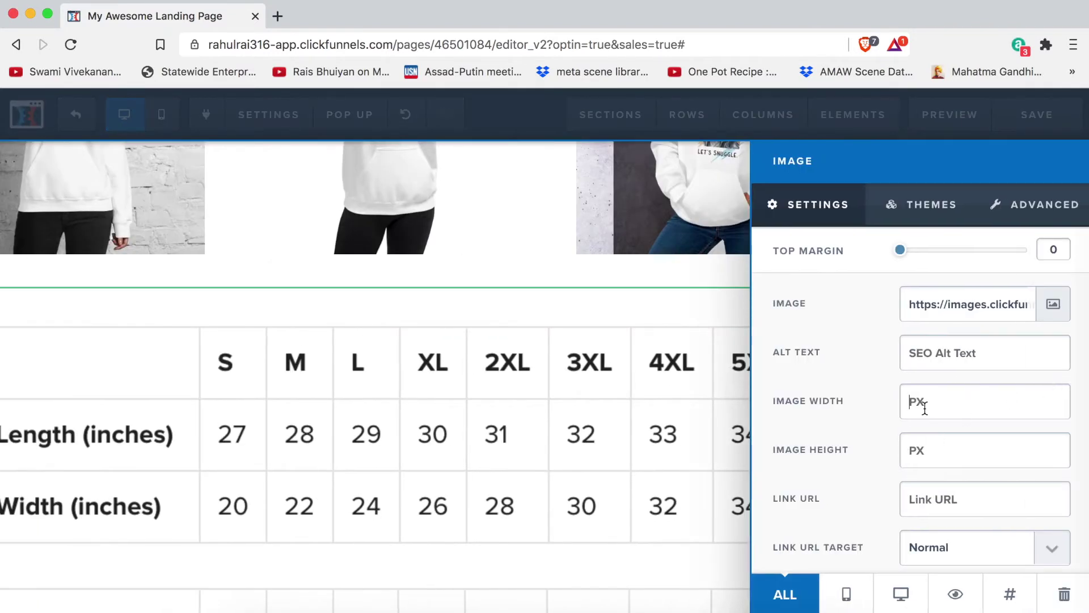
{"action": "type", "text": "300"}
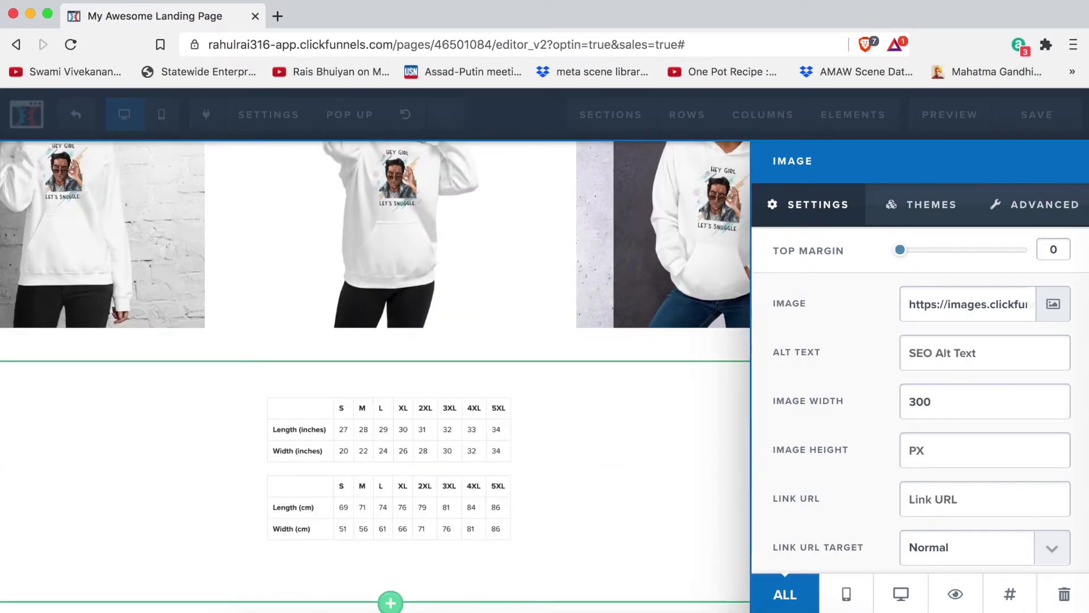
{"action": "key", "text": "BackSpace"}
{"action": "key", "text": "BackSpace"}
{"action": "key", "text": "BackSpace"}
{"action": "type", "text": "400"}
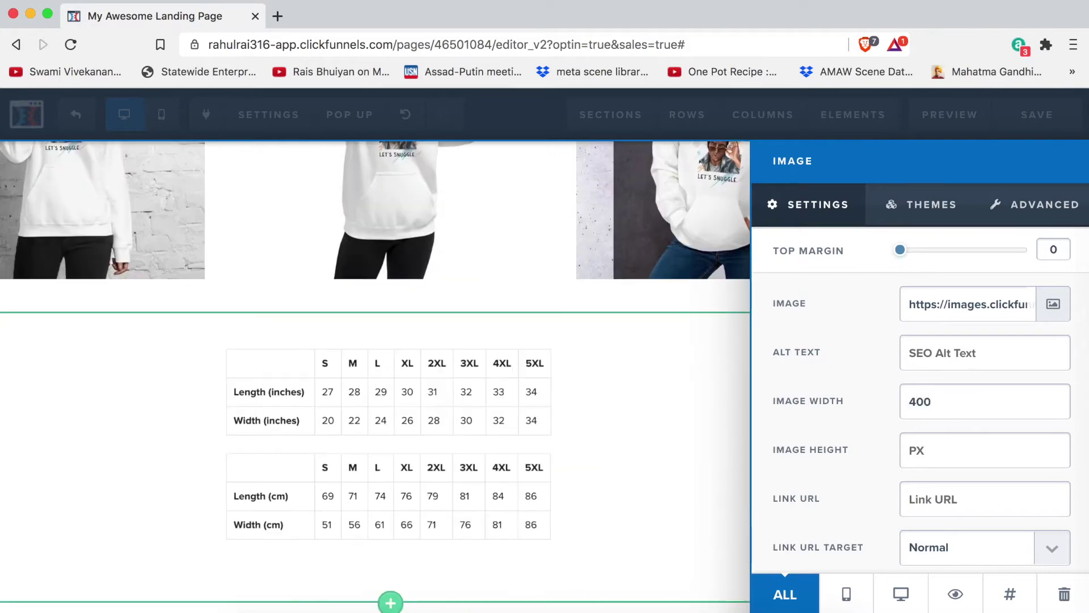
{"action": "key", "text": "BackSpace"}
{"action": "key", "text": "BackSpace"}
{"action": "key", "text": "BackSpace"}
{"action": "type", "text": "500"}
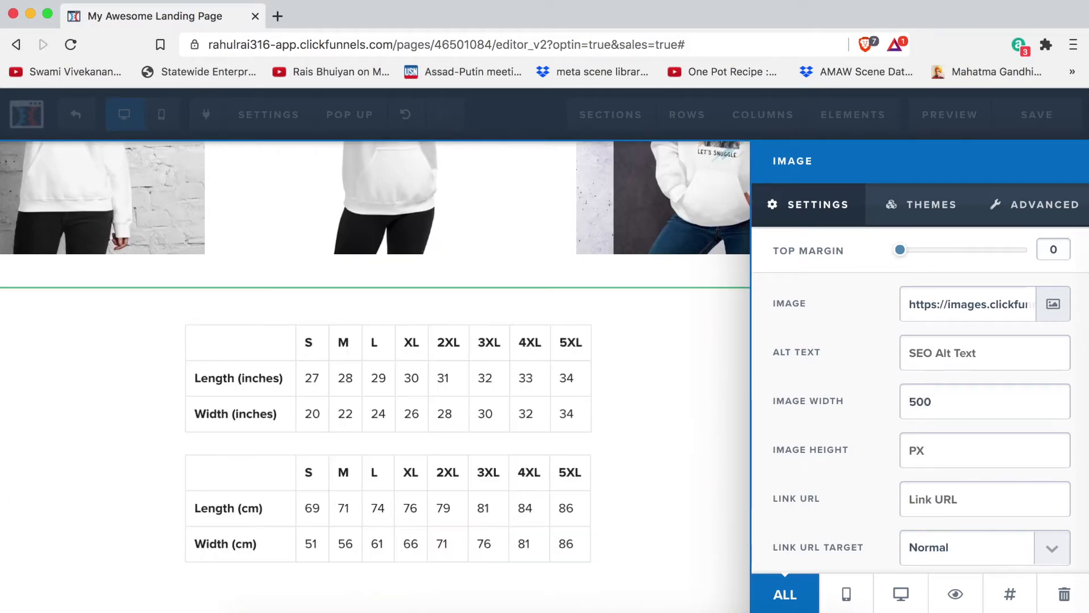
{"action": "left_click", "coordinate": [667, 399]}
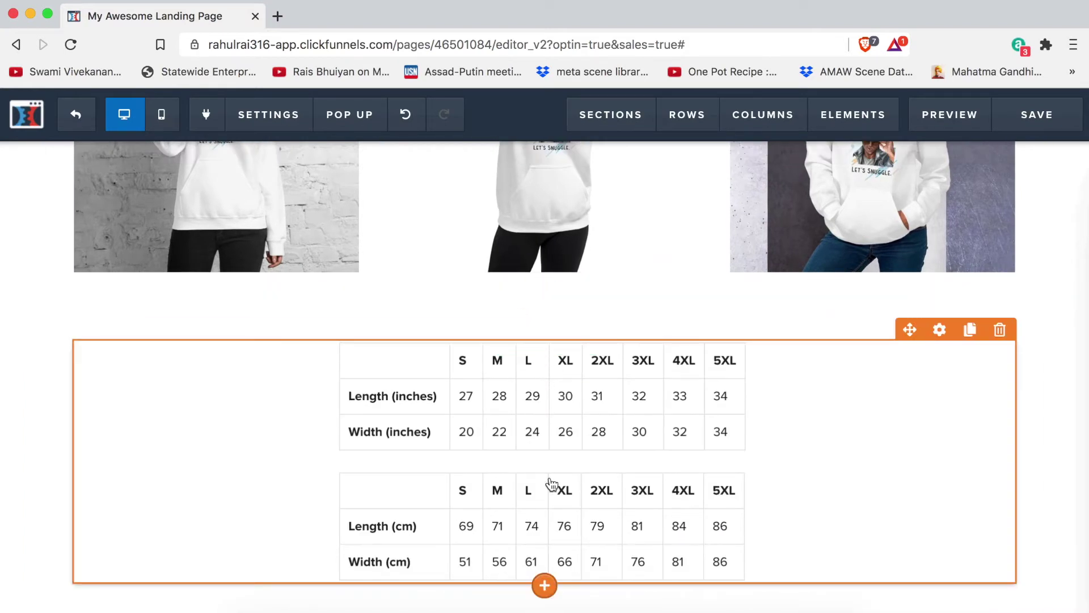
Step: Add a headline element below the size chart and replace its text with "Size Guide"
{"action": "left_click", "coordinate": [543, 588]}
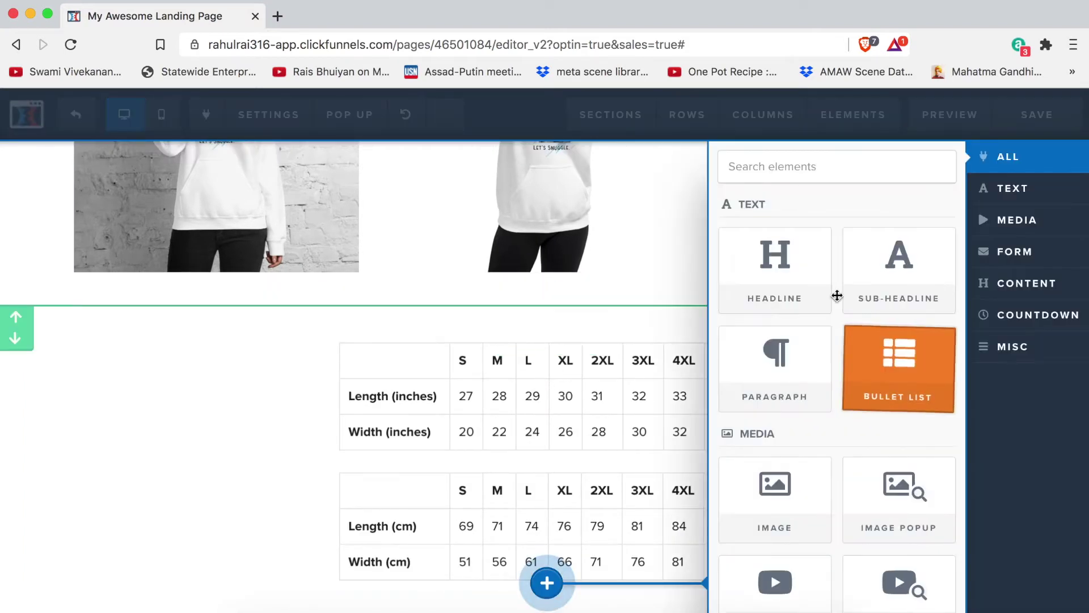
{"action": "left_click", "coordinate": [766, 251]}
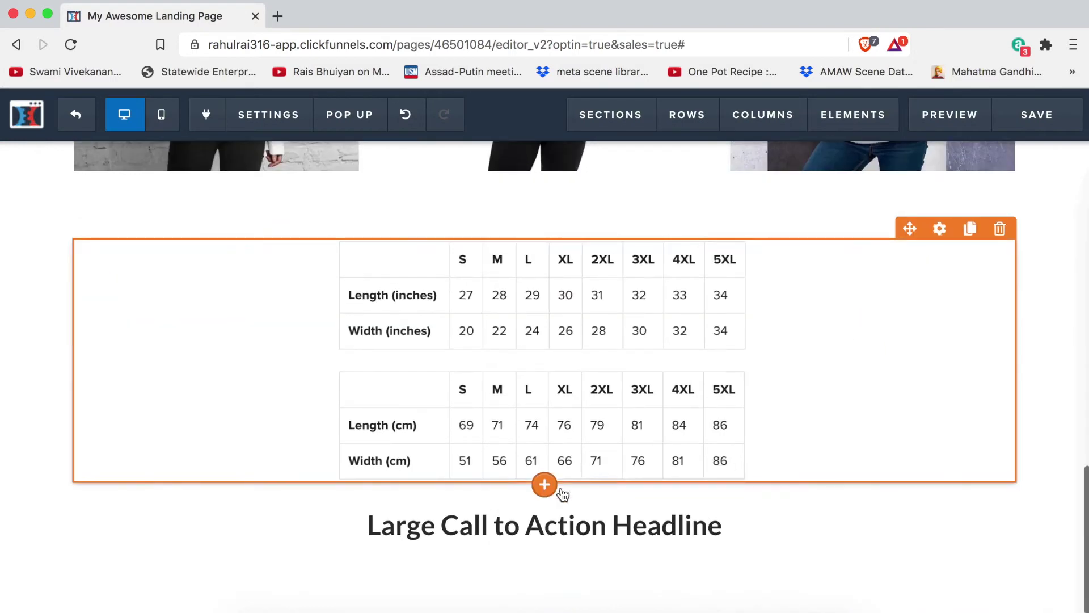
{"action": "left_click", "coordinate": [516, 523]}
{"action": "type", "text": "Si"}
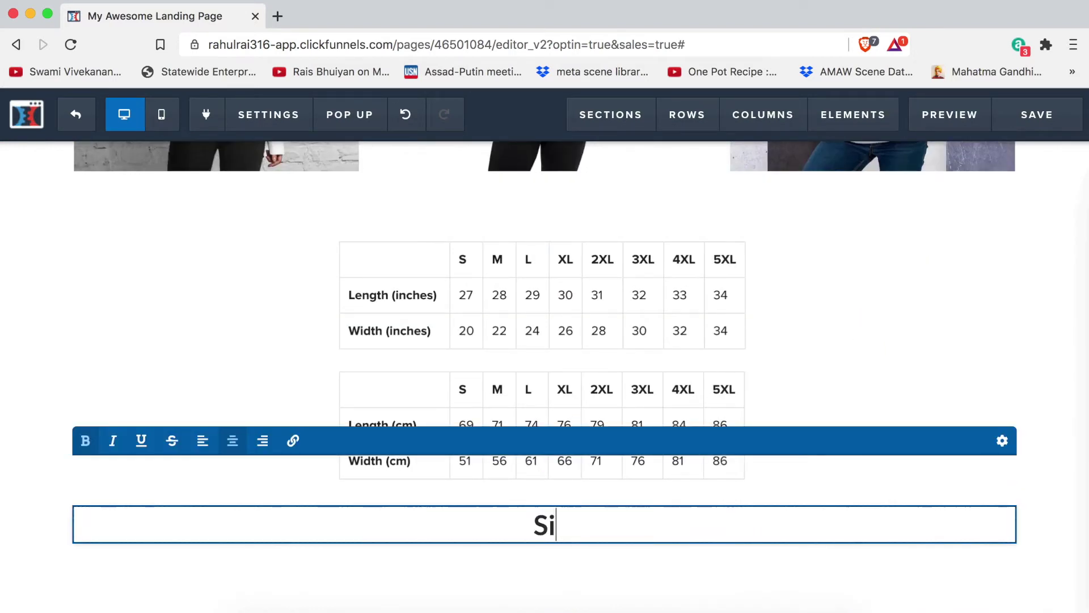
{"action": "type", "text": "ze Guide"}
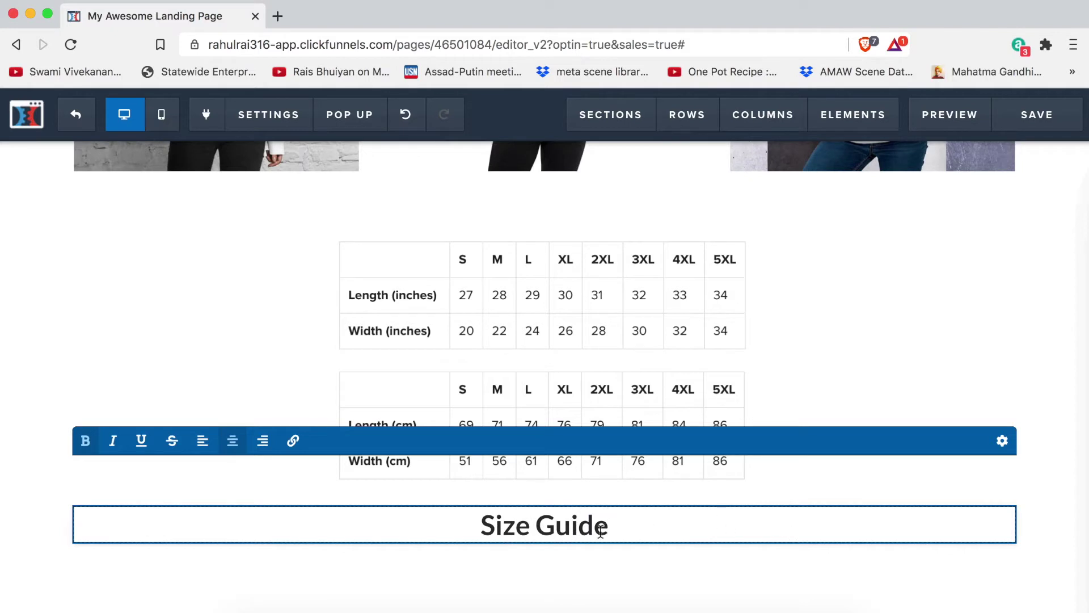
Step: Move the "Size Guide" headline above the size chart image
{"action": "scroll", "coordinate": [866, 359], "scroll_direction": "up", "scroll_amount": 1}
{"action": "left_click", "coordinate": [866, 359]}
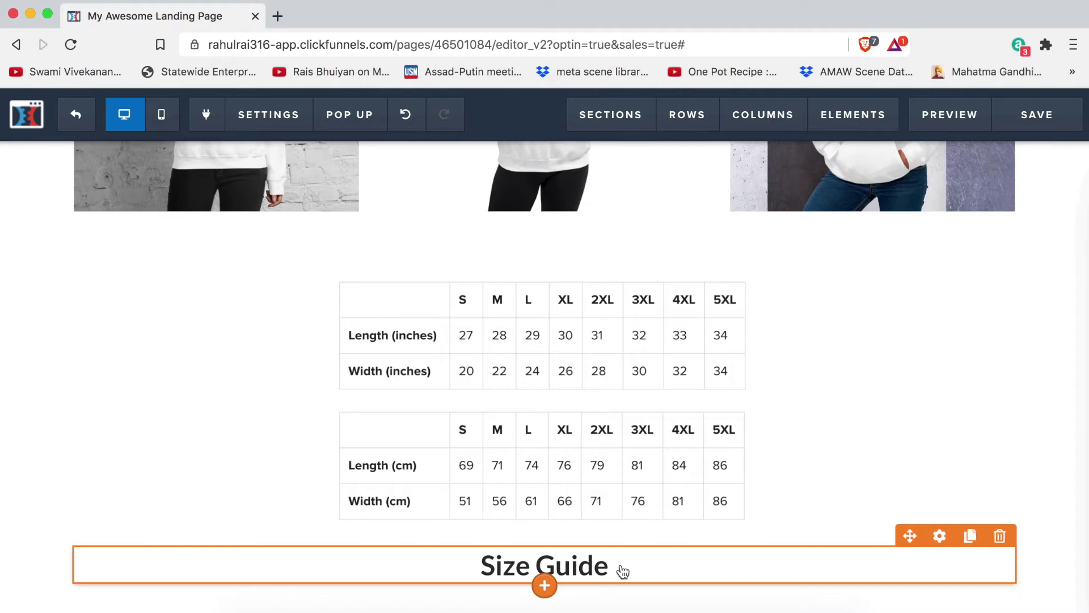
{"action": "left_click_drag", "start_coordinate": [622, 571], "coordinate": [576, 275]}
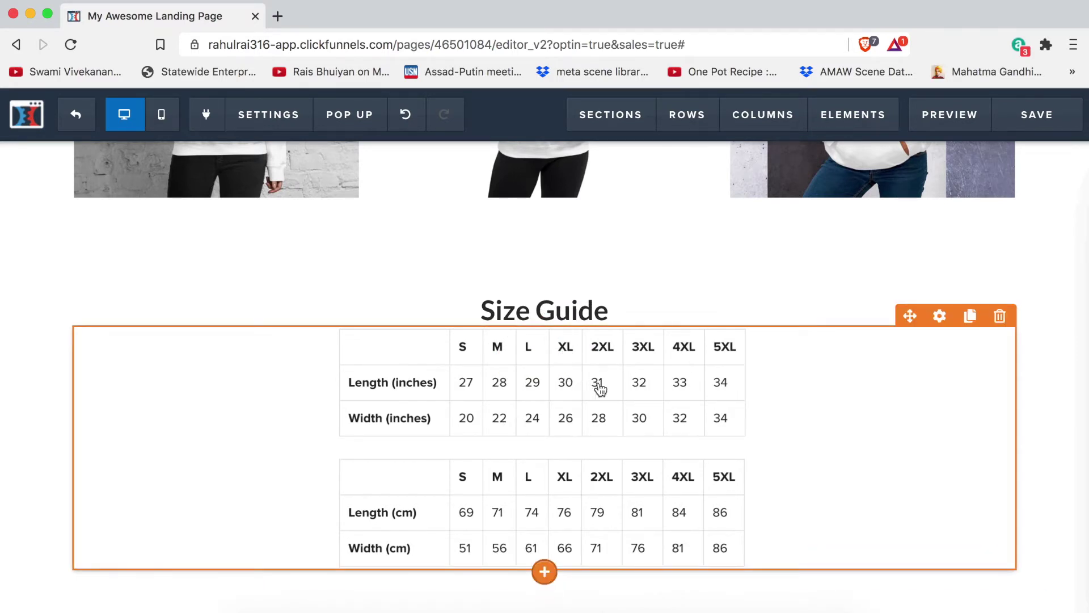
Step: Add a small top margin to the size chart image to space it from the "Size Guide" headline
{"action": "left_click", "coordinate": [565, 383]}
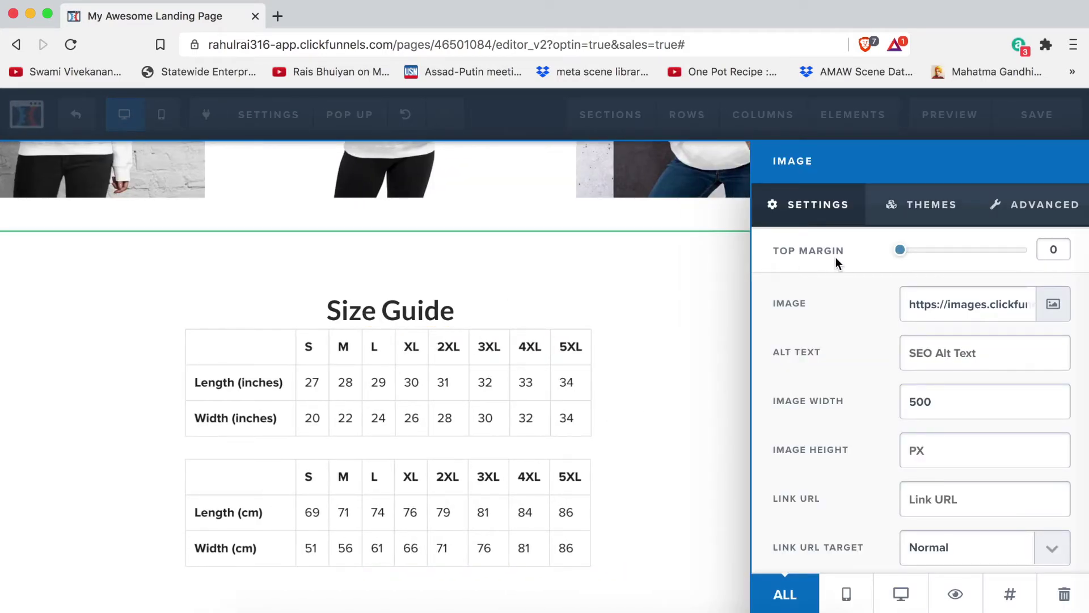
{"action": "mouse_move", "coordinate": [900, 250]}
{"action": "left_mouse_down"}
{"action": "mouse_move", "coordinate": [970, 253]}
{"action": "mouse_move", "coordinate": [908, 249]}
{"action": "left_mouse_up"}
{"action": "left_click", "coordinate": [658, 319]}
{"action": "scroll", "coordinate": [570, 329], "scroll_direction": "up", "scroll_amount": 15}
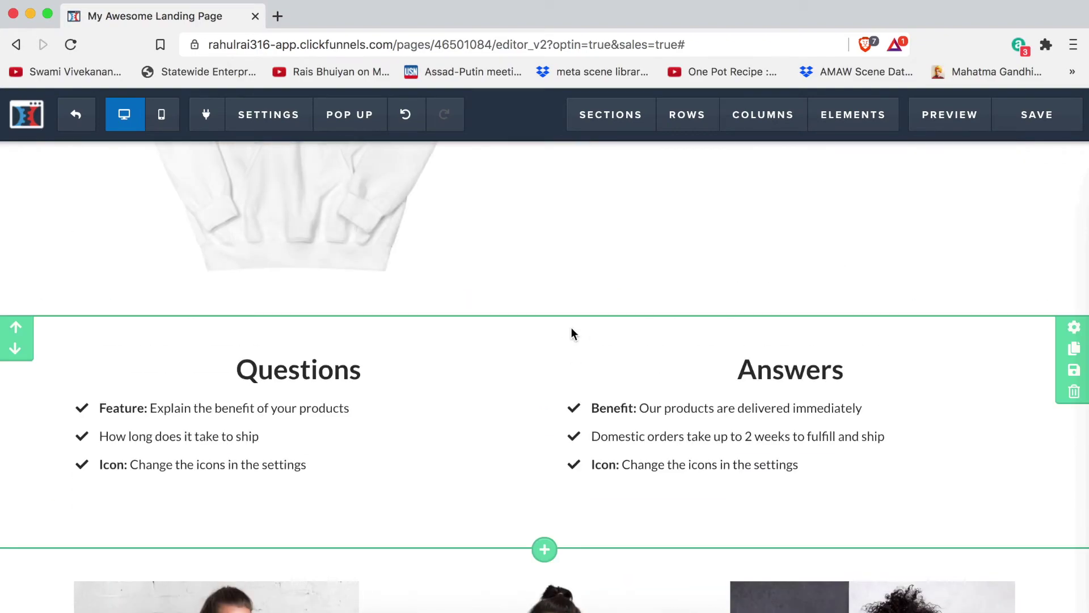
{"action": "scroll", "coordinate": [571, 329], "scroll_direction": "down", "scroll_amount": 10}
{"action": "scroll", "coordinate": [571, 330], "scroll_direction": "down", "scroll_amount": 5}
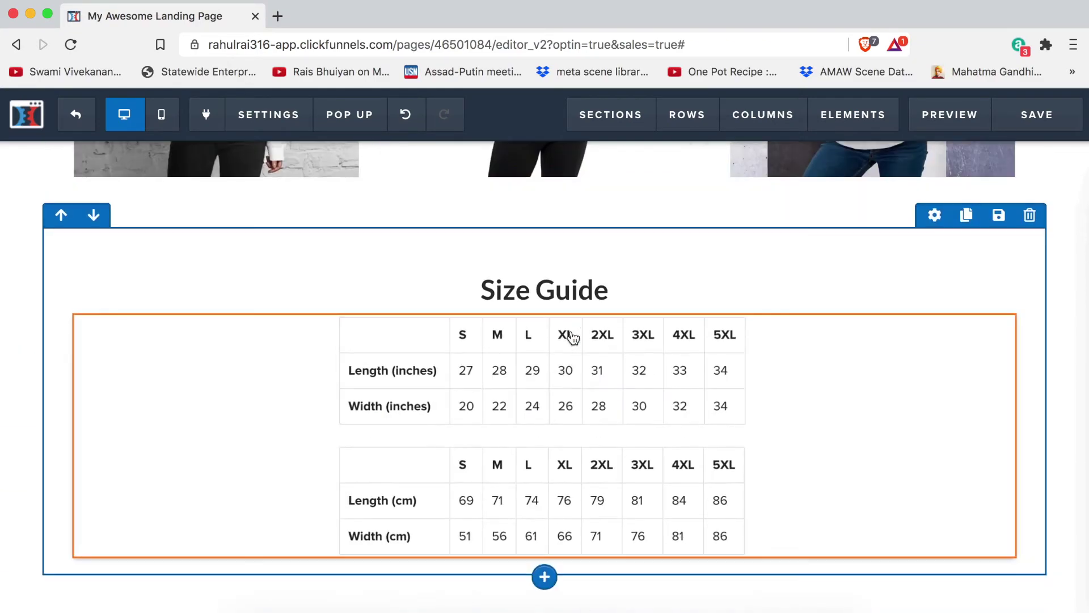
Step: Set the background color of the two-column hoodie row to green #5fb942, after trying yellow, teal and purple
{"action": "scroll", "coordinate": [571, 330], "scroll_direction": "up", "scroll_amount": 10}
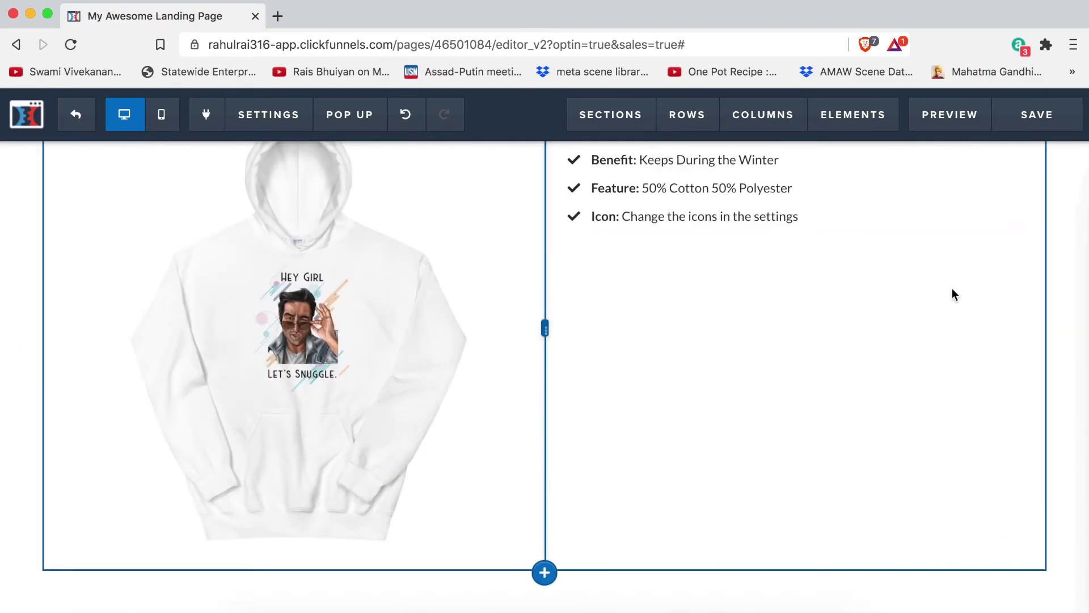
{"action": "scroll", "coordinate": [953, 295], "scroll_direction": "up", "scroll_amount": 2}
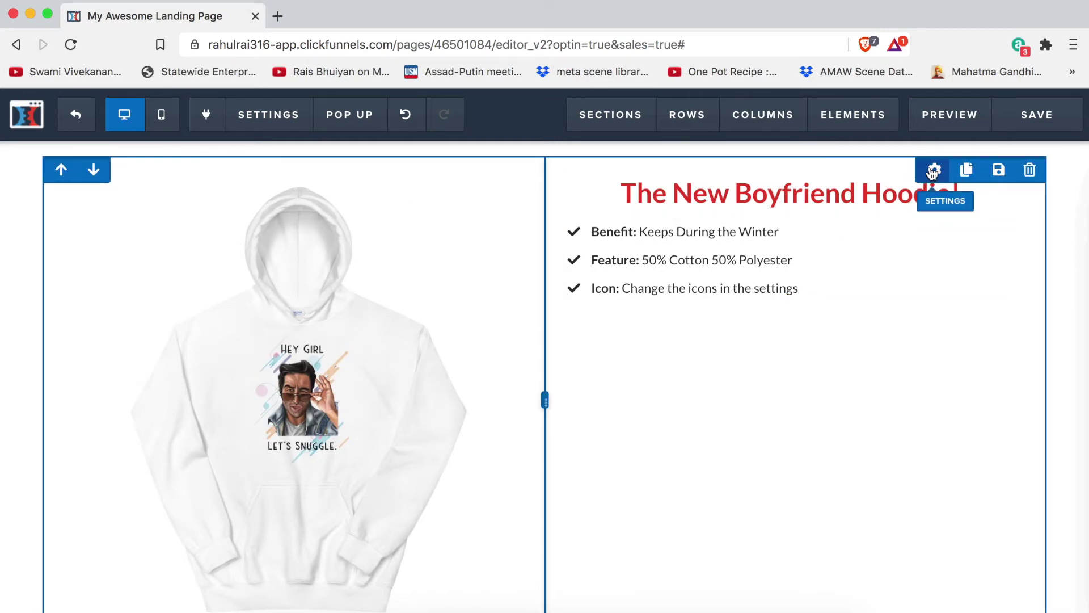
{"action": "left_click", "coordinate": [934, 170]}
{"action": "left_click", "coordinate": [981, 392]}
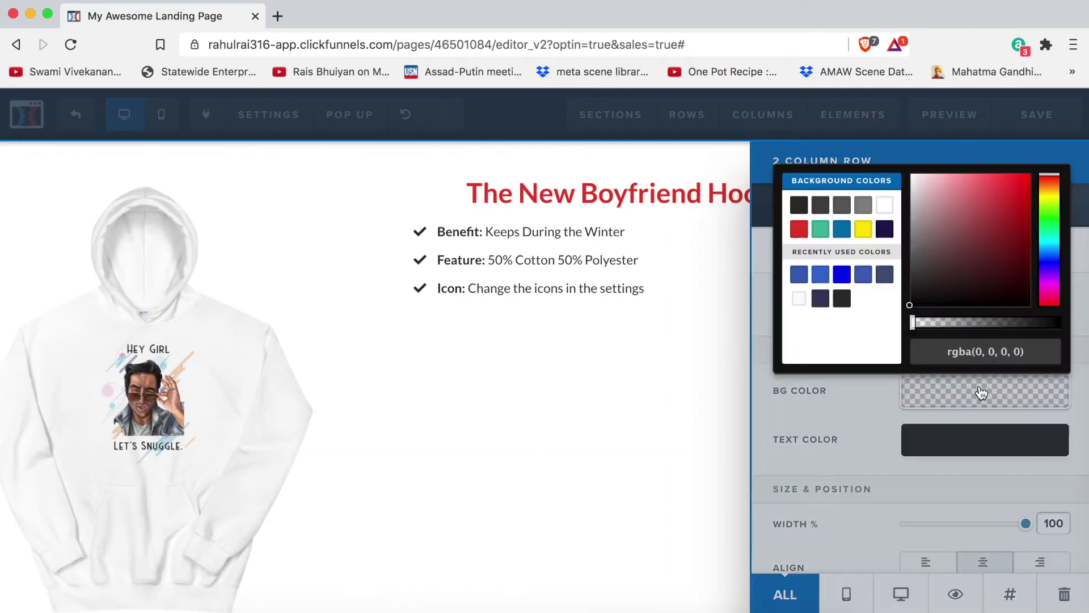
{"action": "left_click", "coordinate": [864, 230]}
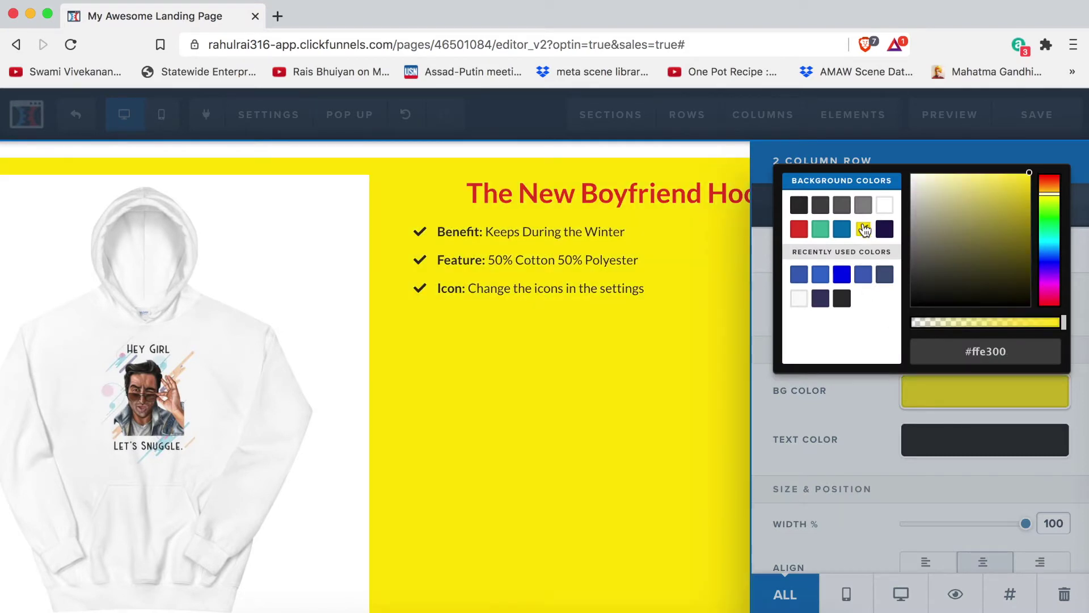
{"action": "left_click", "coordinate": [816, 231]}
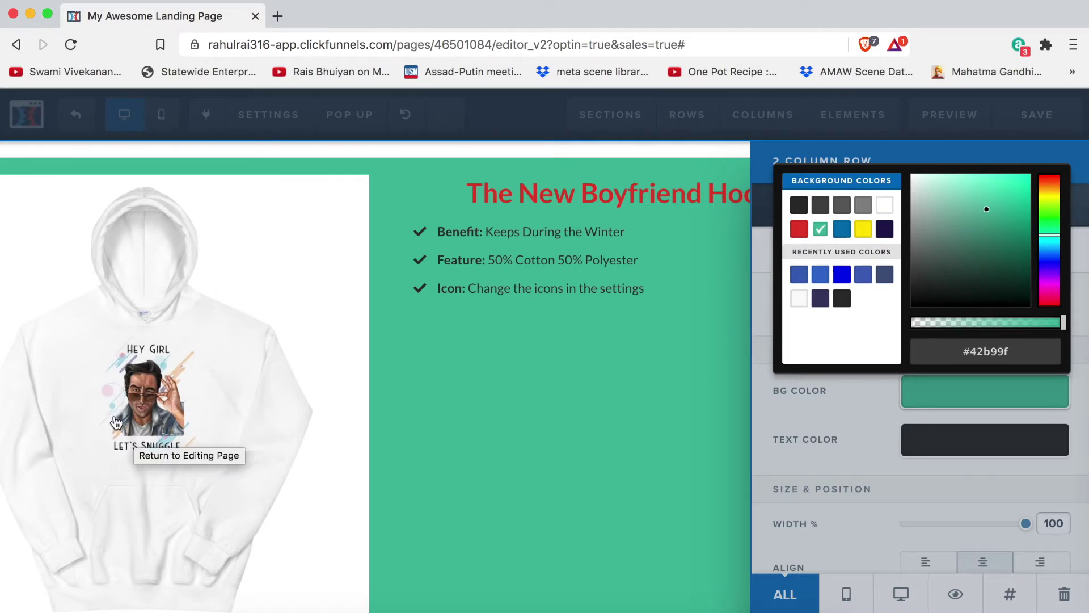
{"action": "left_click", "coordinate": [1056, 281]}
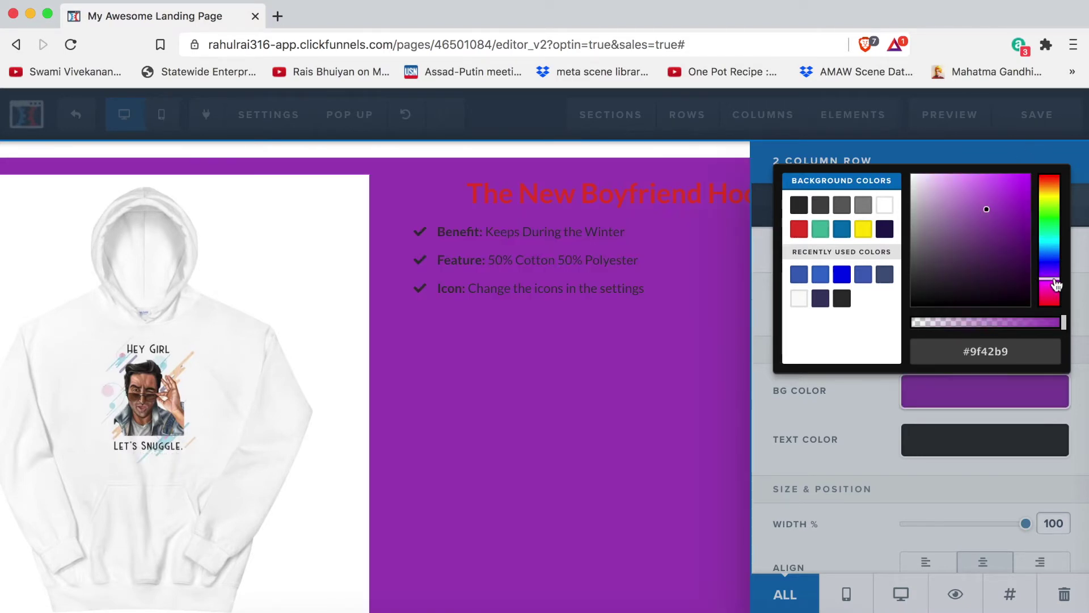
{"action": "mouse_move", "coordinate": [1056, 282]}
{"action": "left_mouse_down"}
{"action": "mouse_move", "coordinate": [1054, 292]}
{"action": "mouse_move", "coordinate": [1054, 240]}
{"action": "left_mouse_up"}
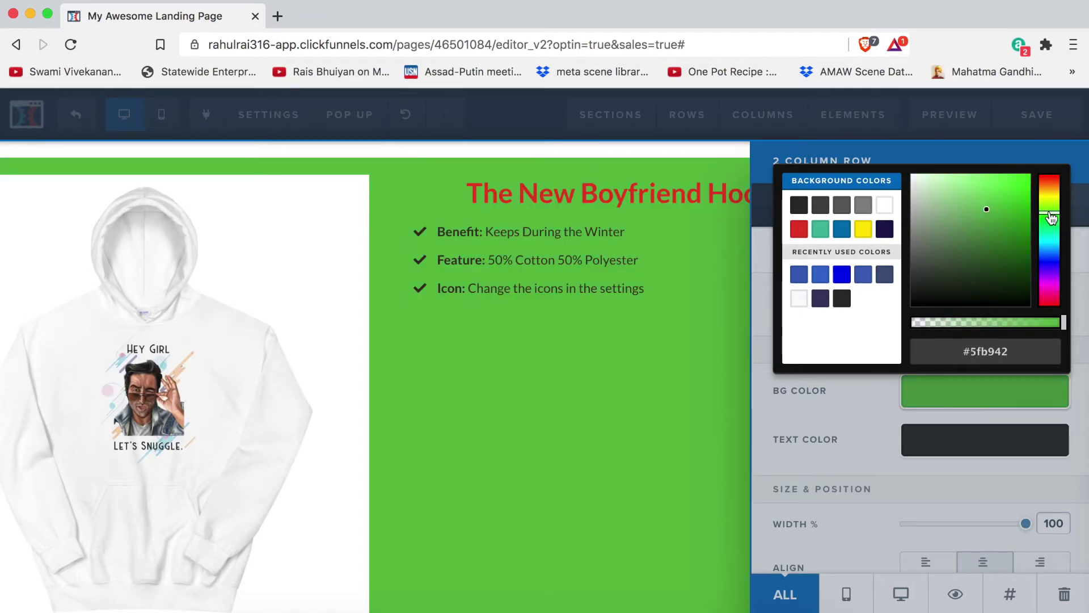
{"action": "left_click", "coordinate": [483, 471]}
{"action": "scroll", "coordinate": [717, 390], "scroll_direction": "down", "scroll_amount": 15}
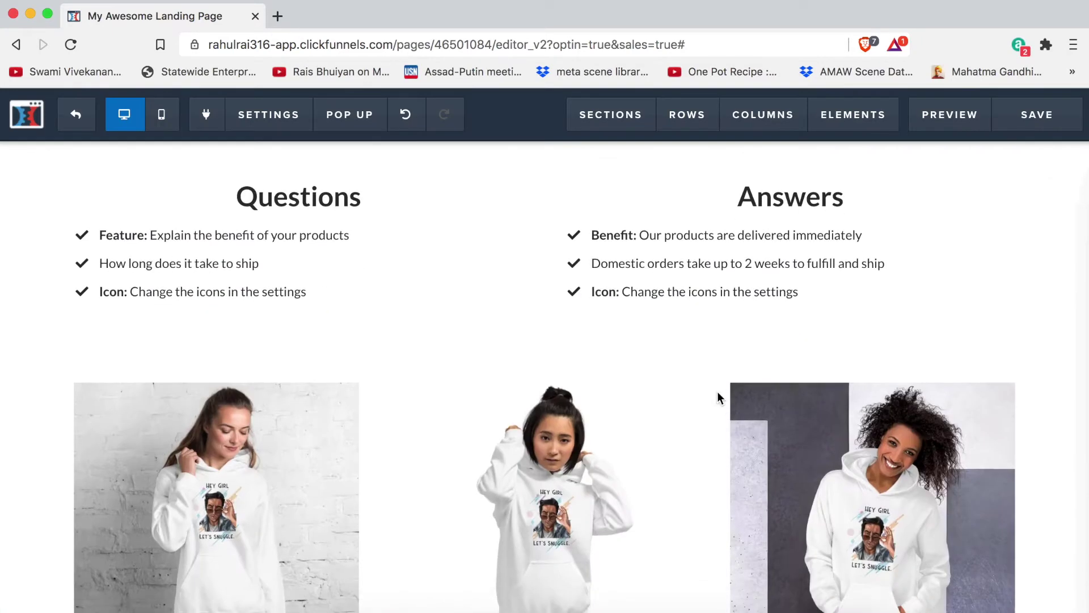
{"action": "scroll", "coordinate": [717, 391], "scroll_direction": "up", "scroll_amount": 12}
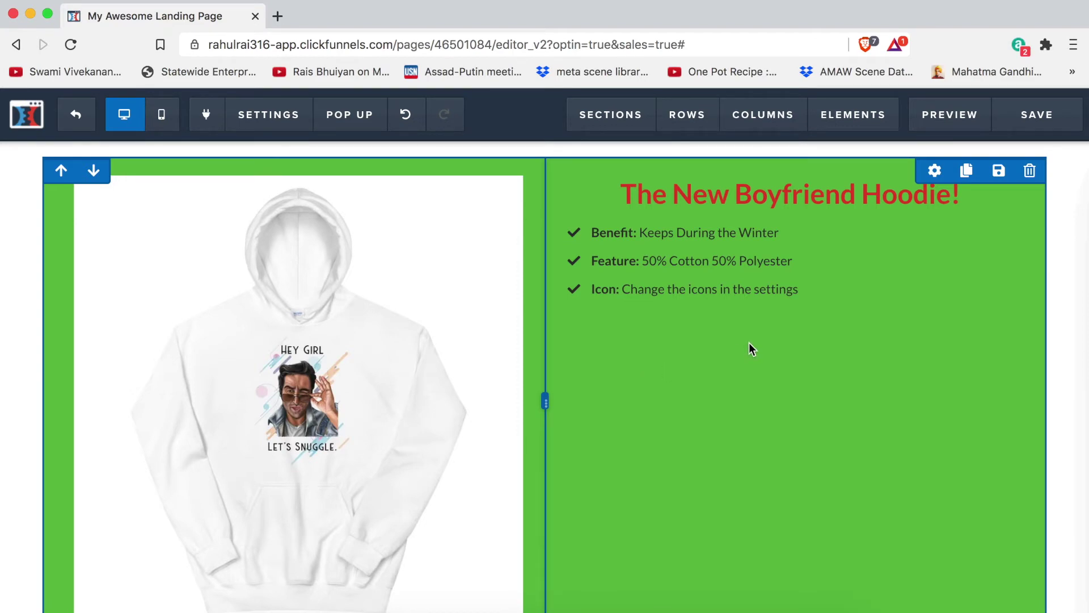
{"action": "scroll", "coordinate": [749, 342], "scroll_direction": "down", "scroll_amount": 12}
{"action": "left_click", "coordinate": [268, 114]}
{"action": "scroll", "coordinate": [499, 456], "scroll_direction": "up", "scroll_amount": 12}
{"action": "left_click", "coordinate": [342, 330]}
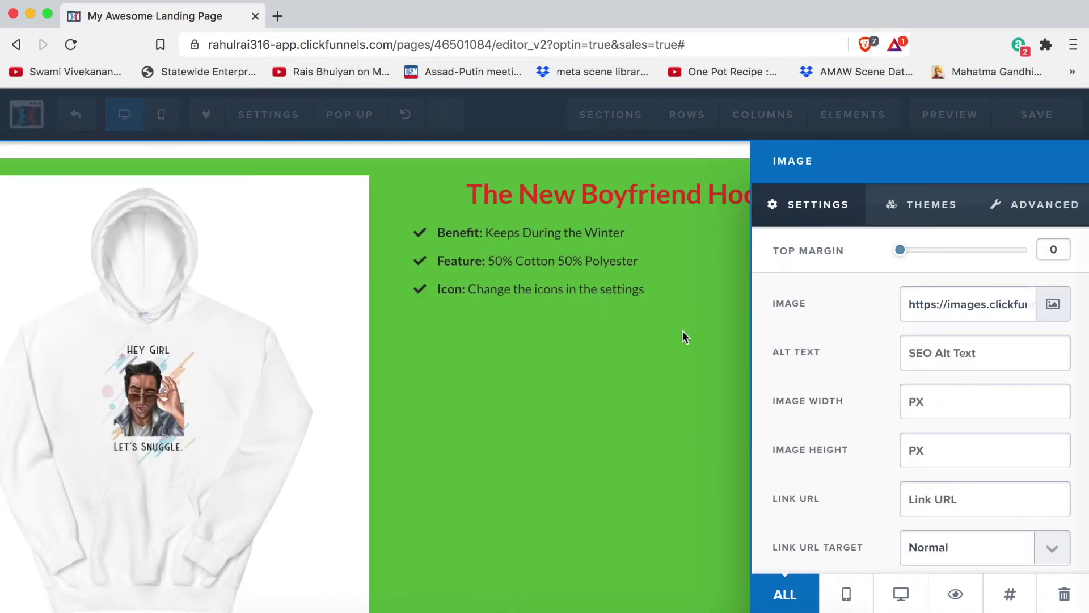
{"action": "left_click", "coordinate": [589, 374]}
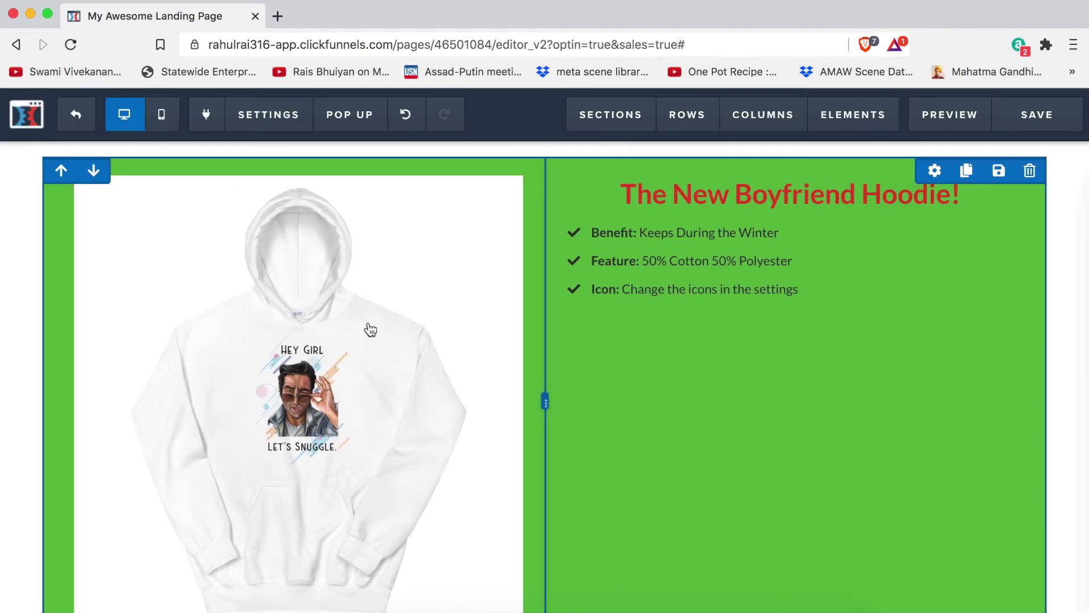
Step: Delete the hoodie image from the green two-column row
{"action": "left_click", "coordinate": [348, 323]}
{"action": "key", "text": "Escape"}
{"action": "left_click", "coordinate": [507, 187]}
{"action": "left_click", "coordinate": [702, 146]}
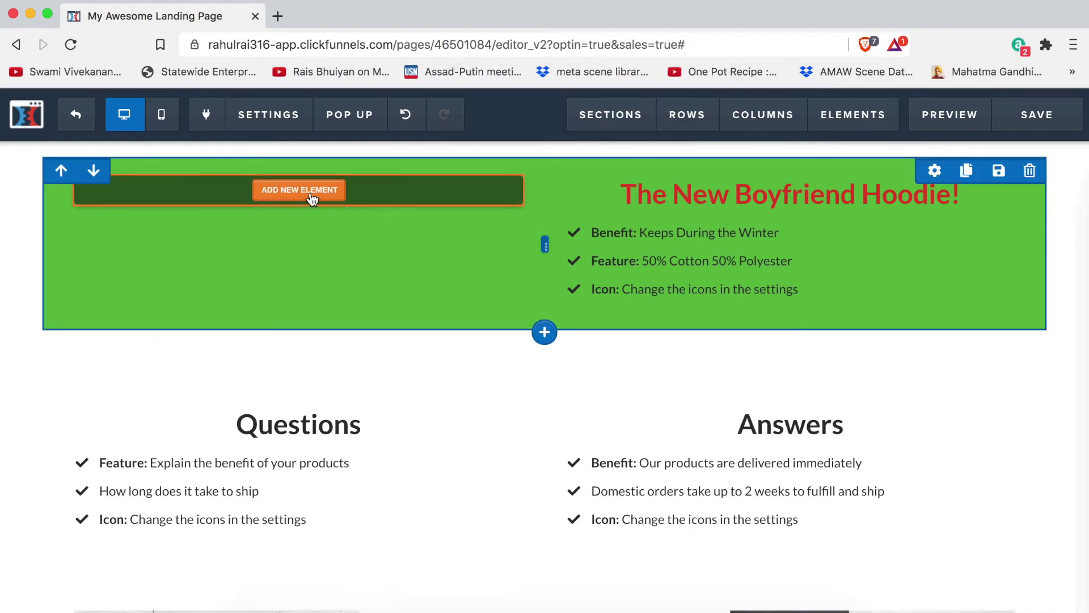
Step: Add a video element to the empty column beside "The New Boyfriend Hoodie!" bullets
{"action": "left_click", "coordinate": [311, 196]}
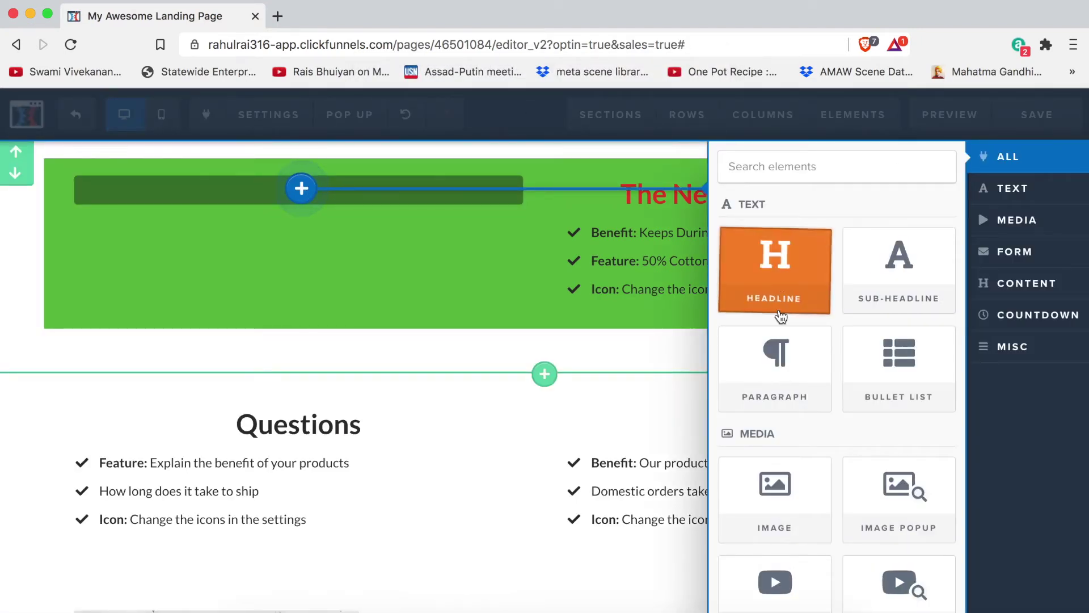
{"action": "scroll", "coordinate": [774, 306], "scroll_direction": "down", "scroll_amount": 5}
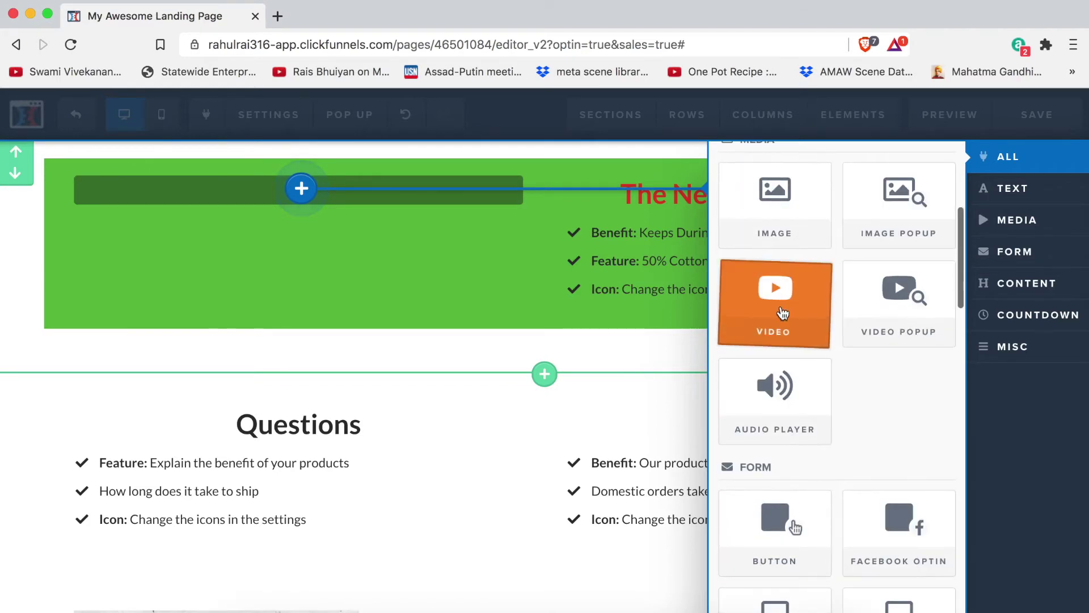
{"action": "left_click", "coordinate": [783, 287]}
Step: Set the new video element's type to YouTube and leave its URL empty
{"action": "left_click", "coordinate": [244, 296]}
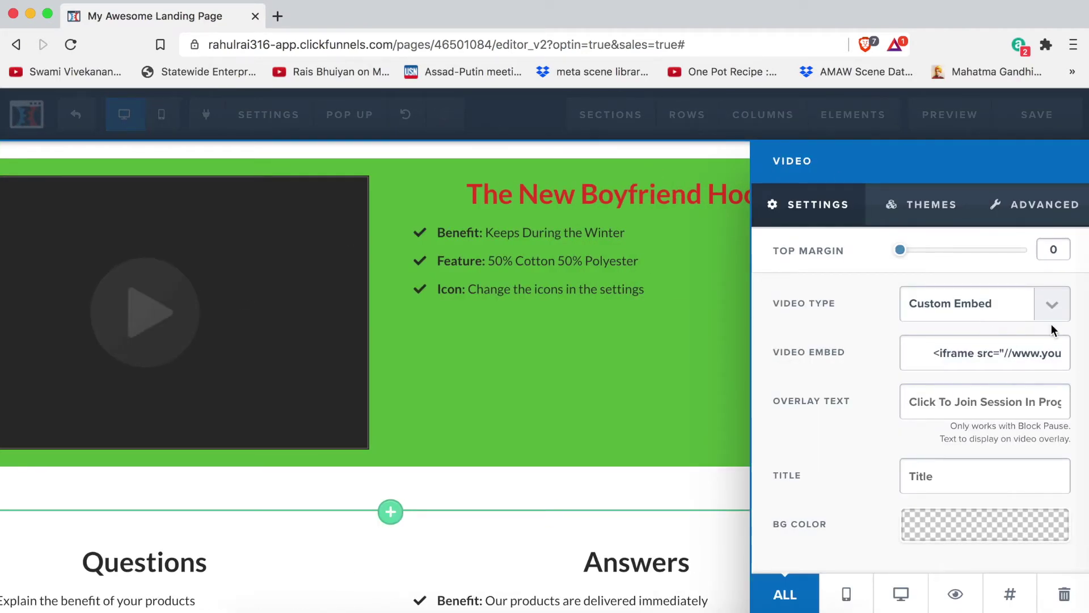
{"action": "left_click", "coordinate": [1054, 308]}
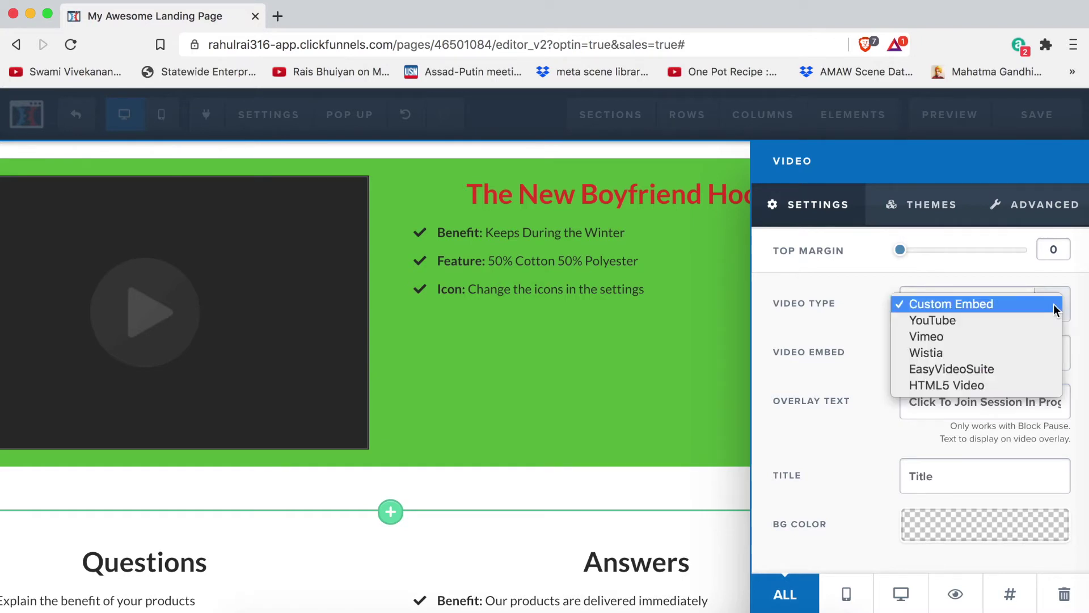
{"action": "left_click", "coordinate": [997, 319]}
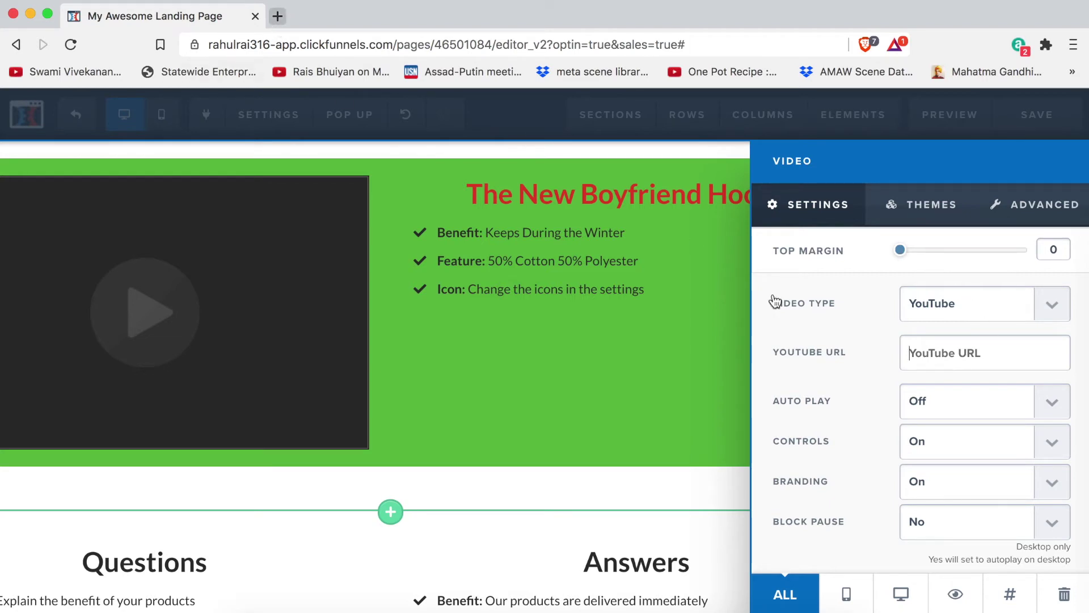
{"action": "left_click", "coordinate": [1060, 311]}
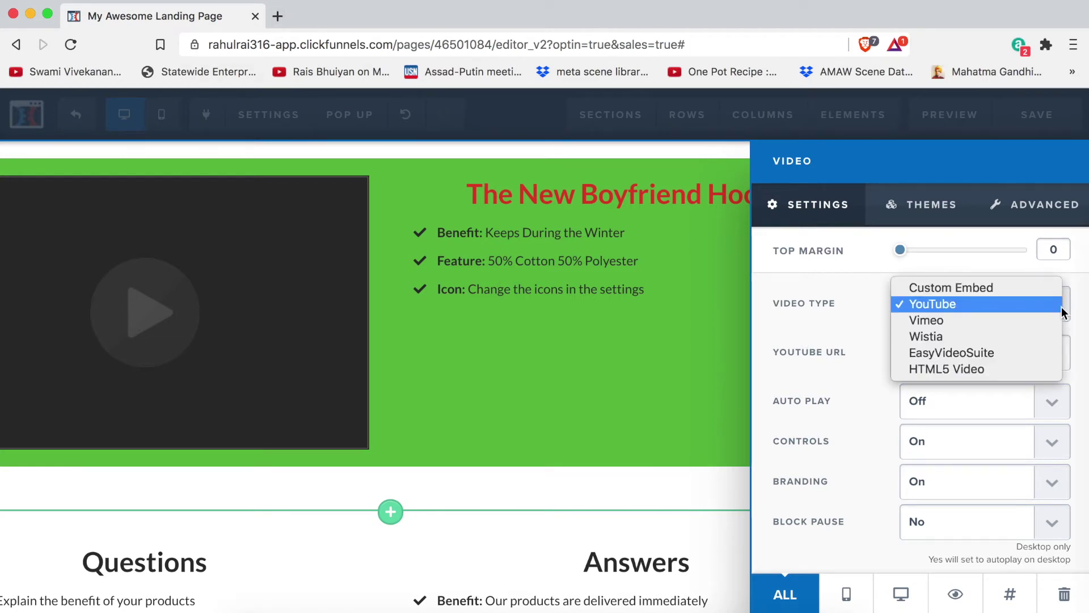
{"action": "left_click", "coordinate": [1063, 312]}
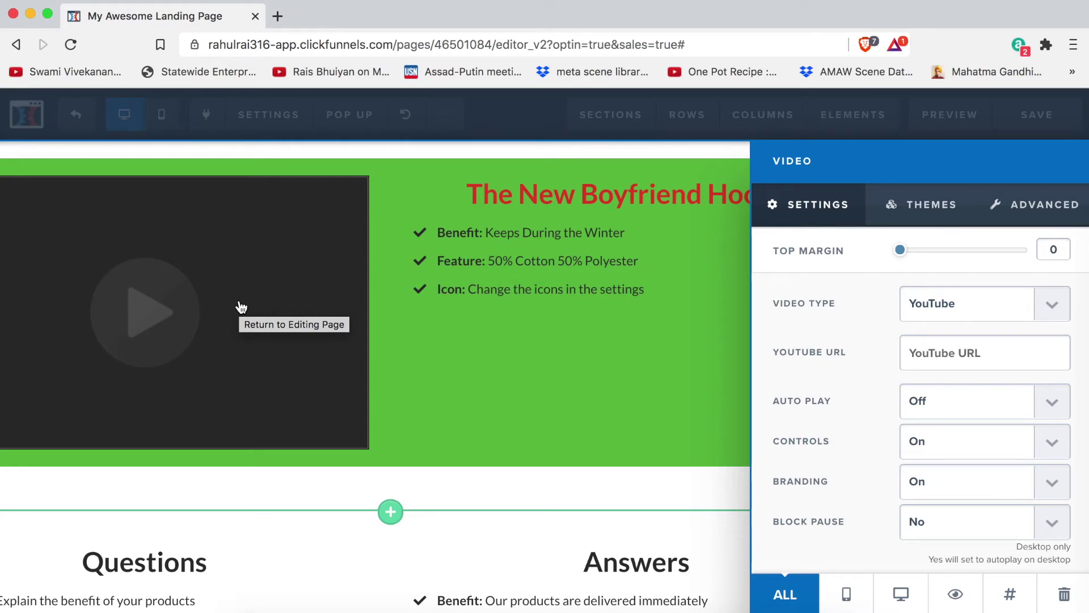
{"action": "left_click", "coordinate": [518, 374]}
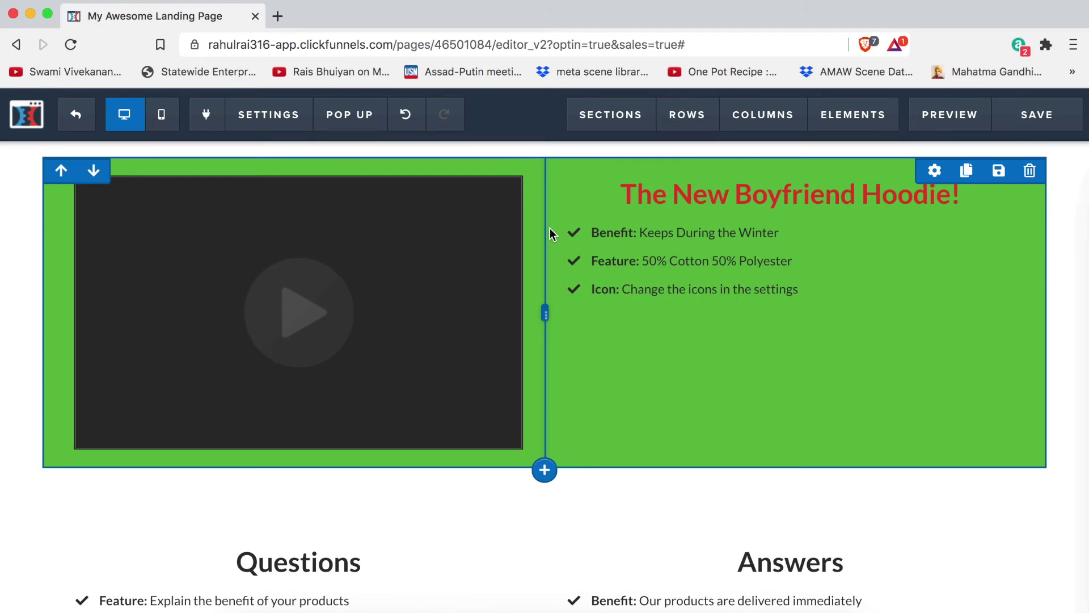
{"action": "scroll", "coordinate": [696, 325], "scroll_direction": "down", "scroll_amount": 10}
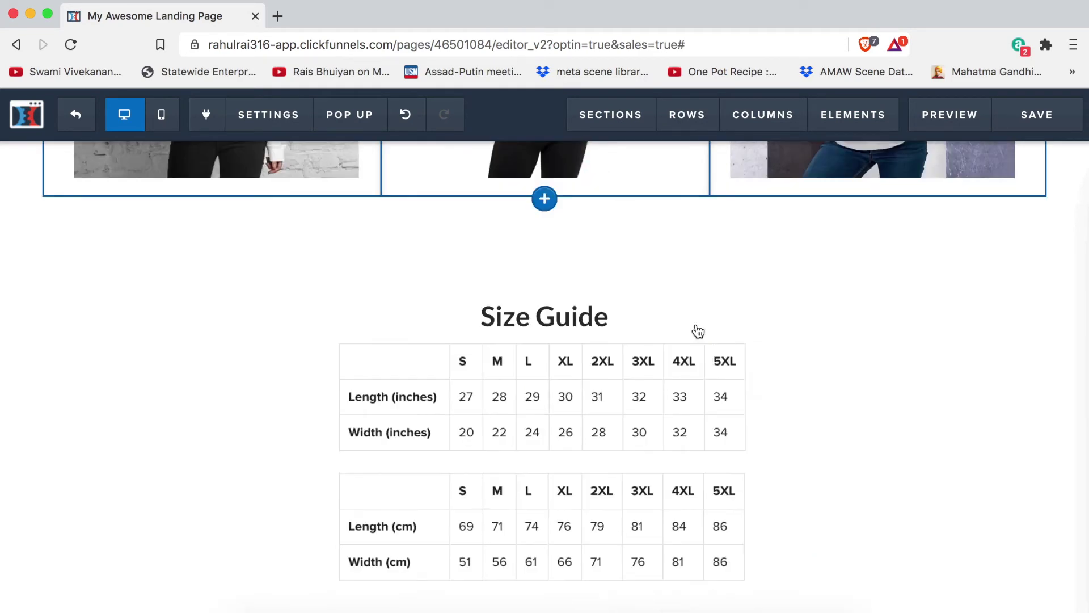
{"action": "scroll", "coordinate": [698, 331], "scroll_direction": "up", "scroll_amount": 10}
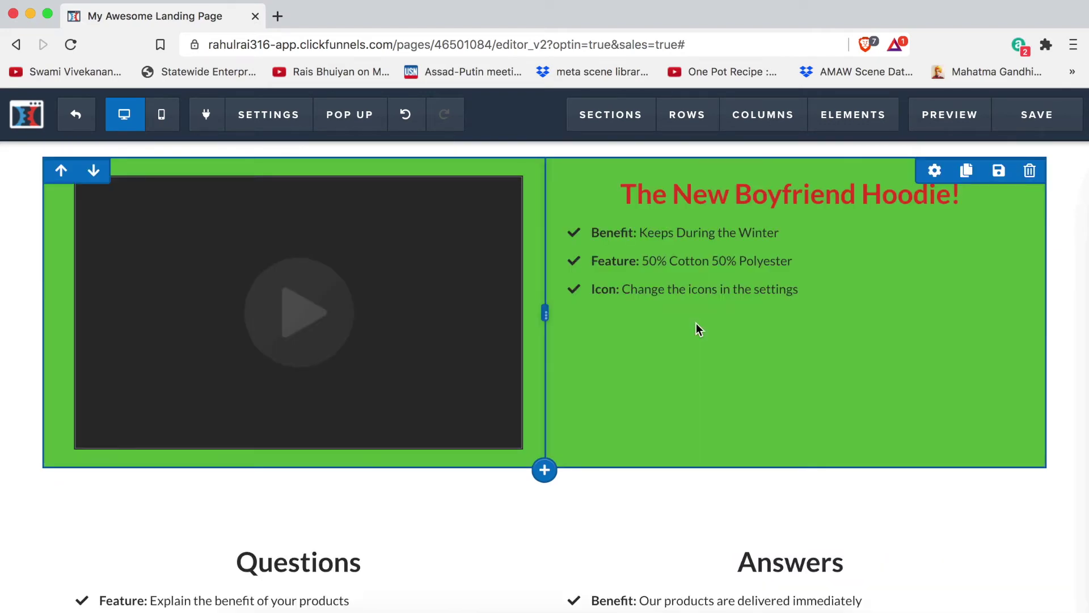
{"action": "scroll", "coordinate": [696, 322], "scroll_direction": "down", "scroll_amount": 5}
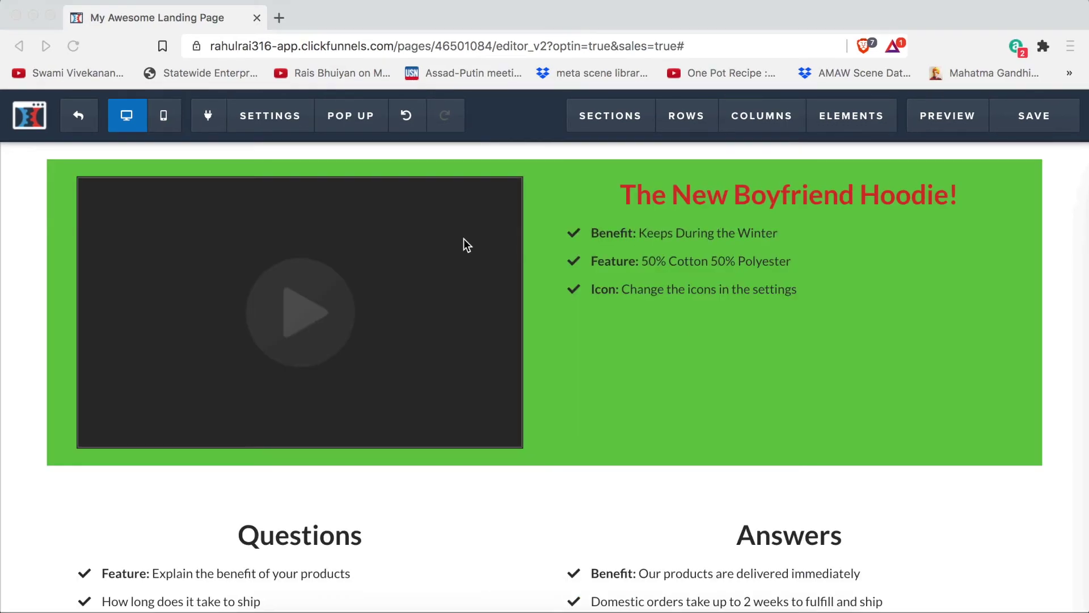
{"action": "scroll", "coordinate": [650, 309], "scroll_direction": "down", "scroll_amount": 10}
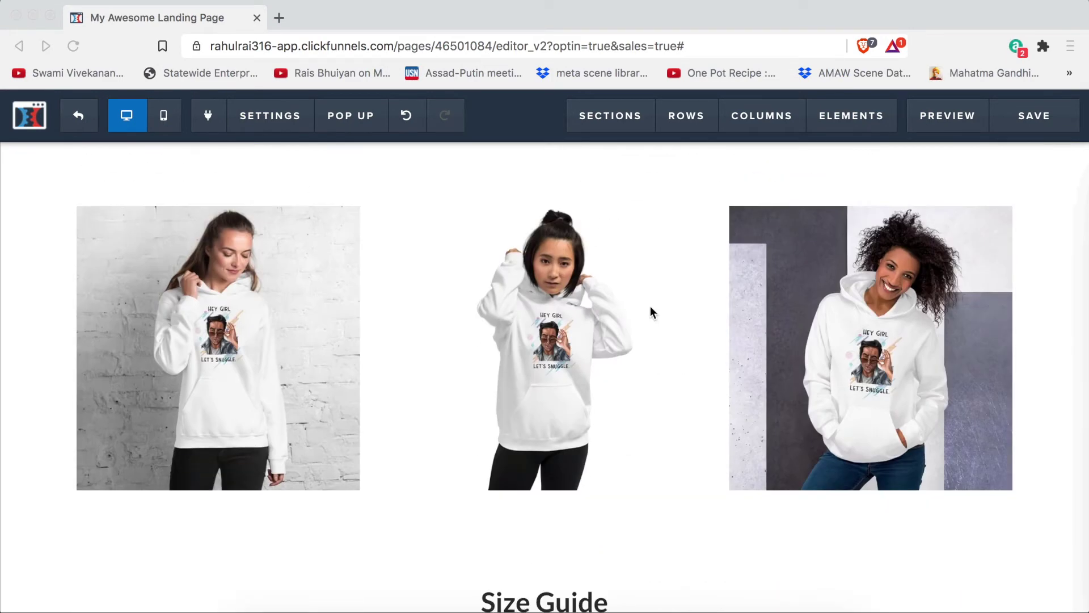
{"action": "scroll", "coordinate": [645, 241], "scroll_direction": "up", "scroll_amount": 10}
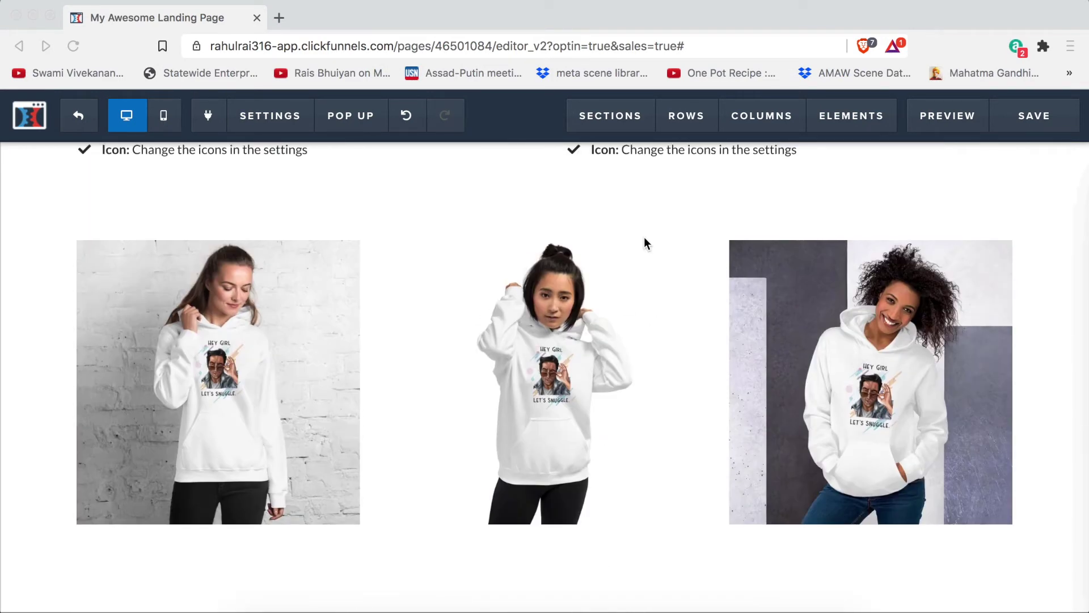
{"action": "scroll", "coordinate": [644, 237], "scroll_direction": "up", "scroll_amount": 2}
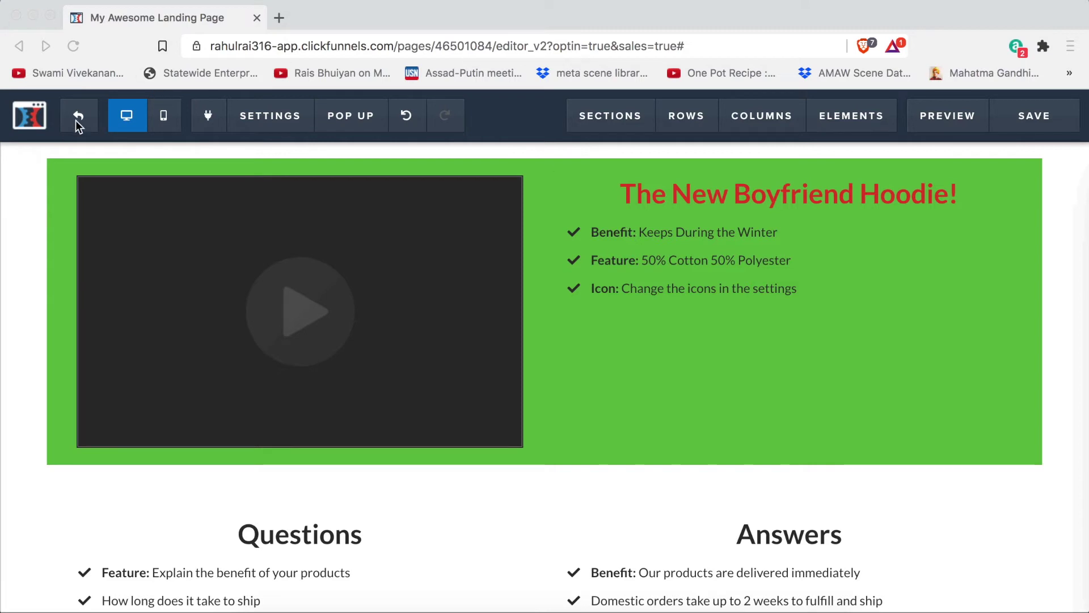
Step: Leave the page editor for the funnel overview and go to the Favorite Funnels list on the account dashboard
{"action": "left_click", "coordinate": [32, 119]}
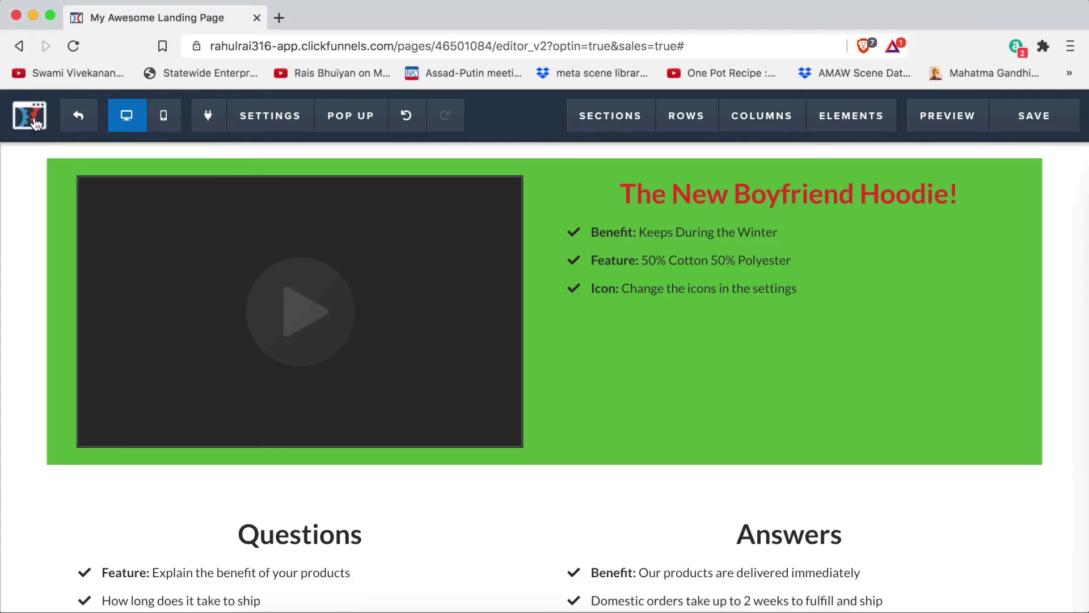
{"action": "left_click", "coordinate": [78, 125]}
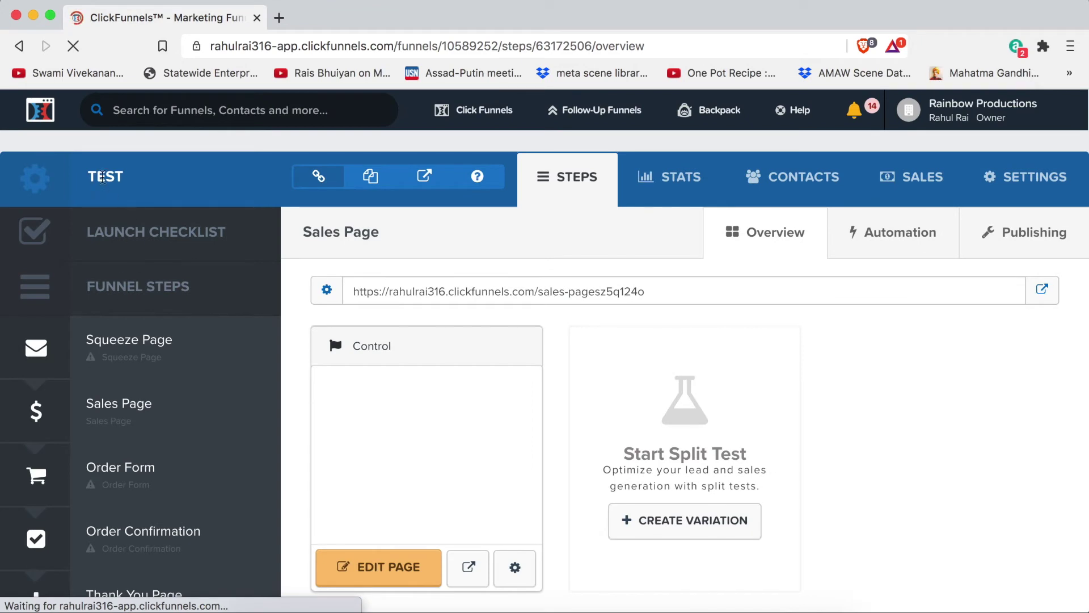
{"action": "left_click", "coordinate": [44, 114]}
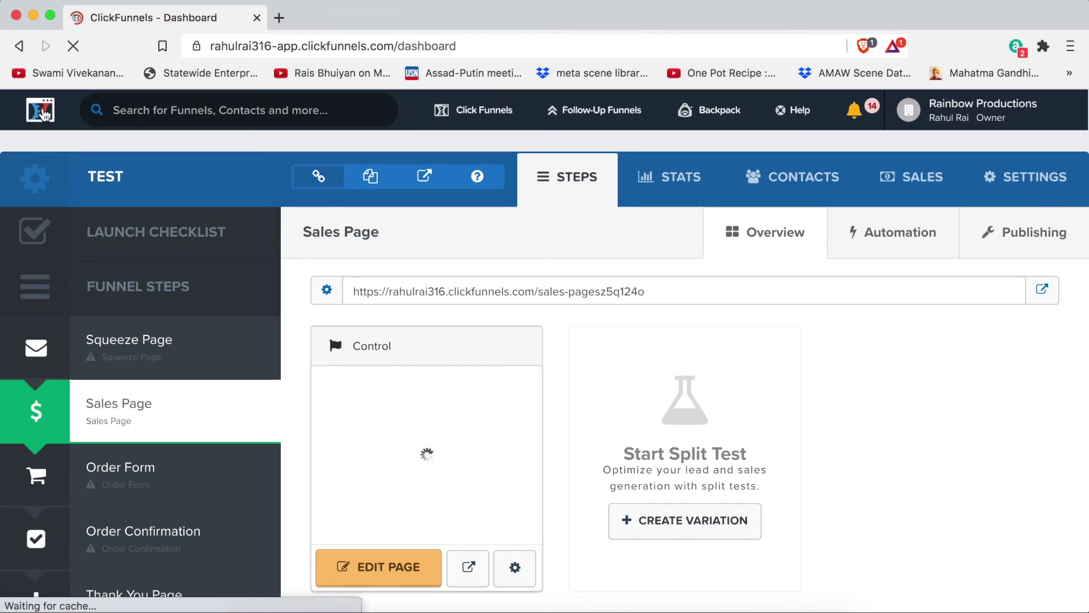
{"action": "scroll", "coordinate": [190, 374], "scroll_direction": "down", "scroll_amount": 3}
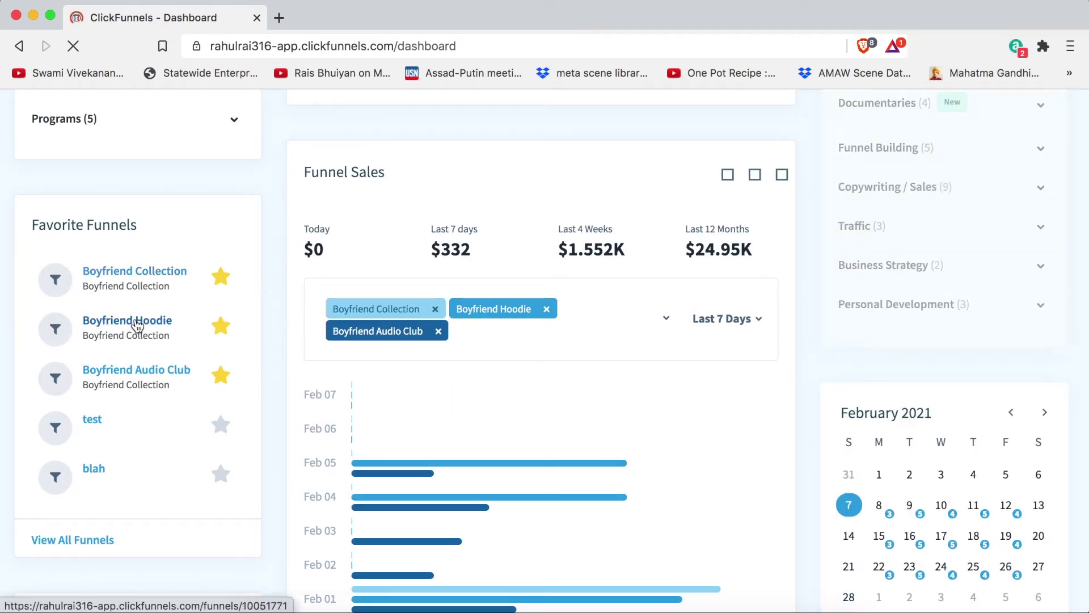
Step: Open the Boyfriend Hoodie funnel from the favorites and open its Sales Page for editing
{"action": "left_click", "coordinate": [136, 323]}
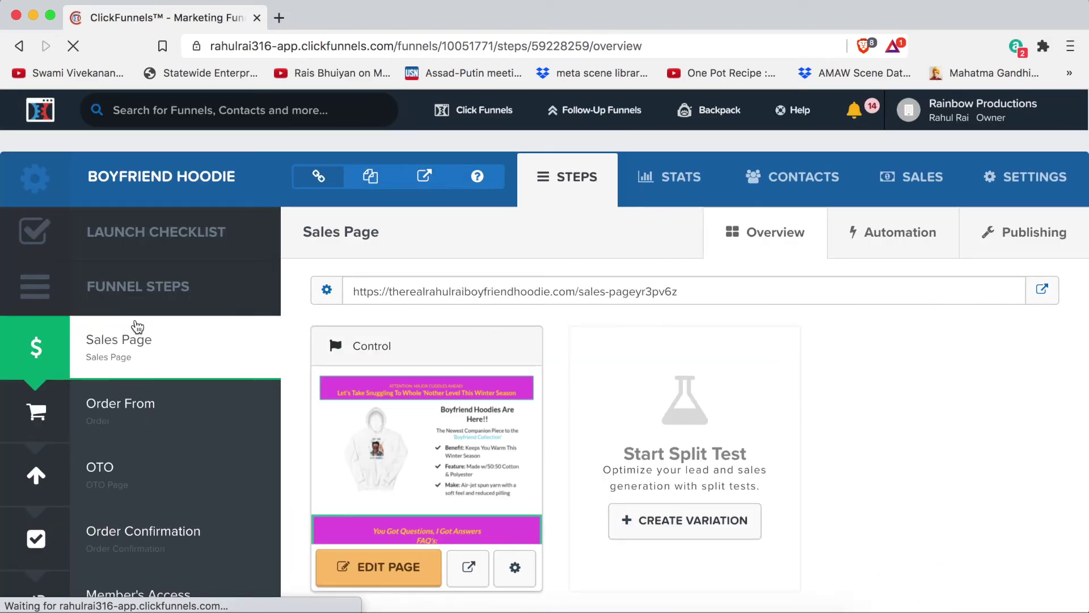
{"action": "scroll", "coordinate": [184, 375], "scroll_direction": "down", "scroll_amount": 5}
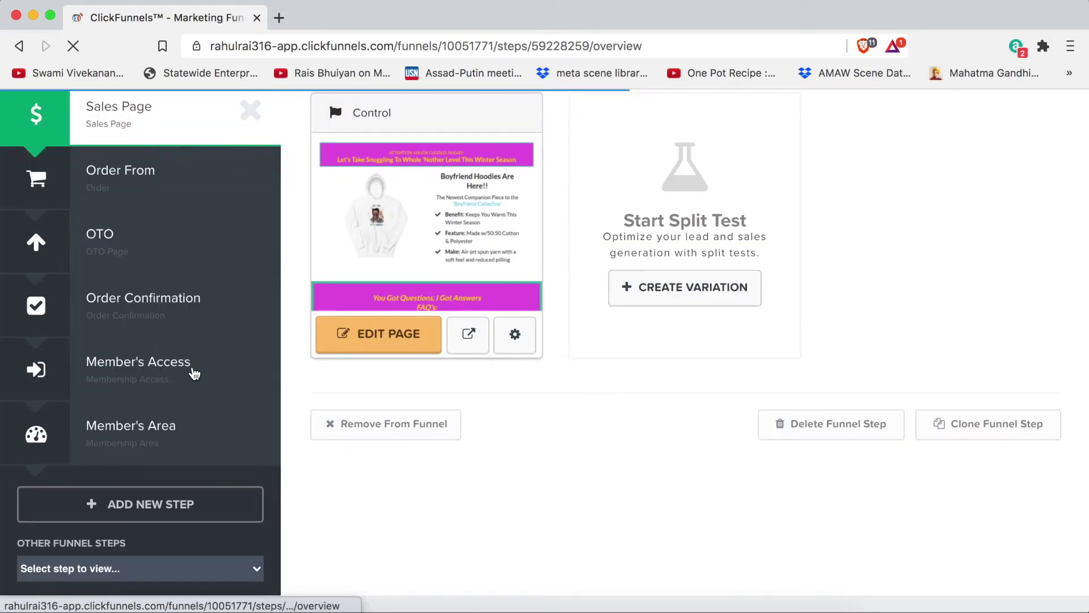
{"action": "left_click", "coordinate": [365, 340]}
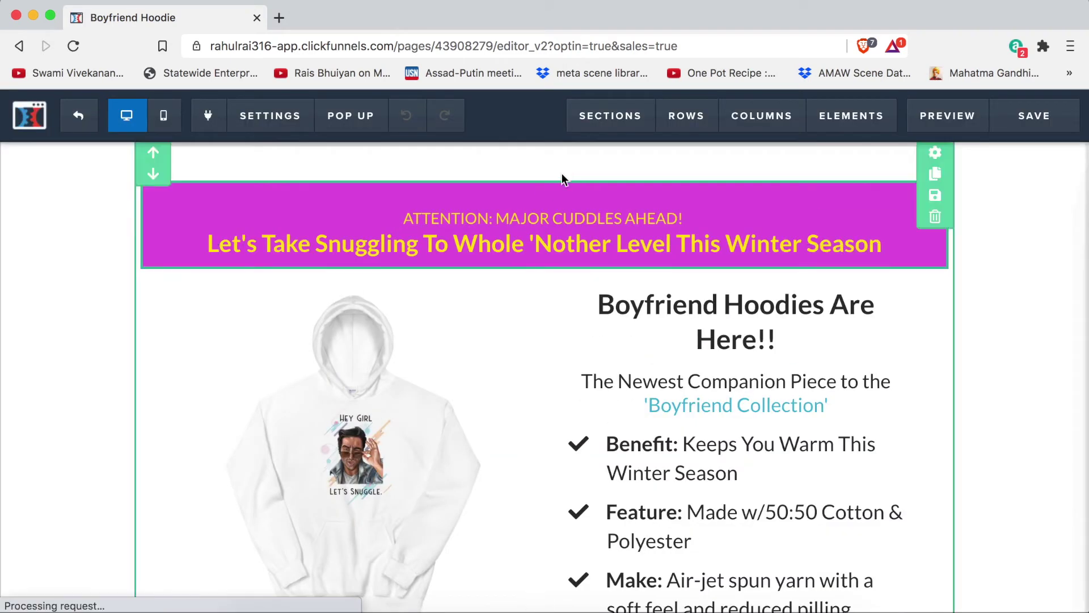
Step: Examine the sales page from the headline and product bullets through the FAQ's, model photos and Size Guide
{"action": "scroll", "coordinate": [652, 215], "scroll_direction": "down", "scroll_amount": 7}
{"action": "scroll", "coordinate": [740, 256], "scroll_direction": "up", "scroll_amount": 4}
{"action": "scroll", "coordinate": [741, 257], "scroll_direction": "down", "scroll_amount": 8}
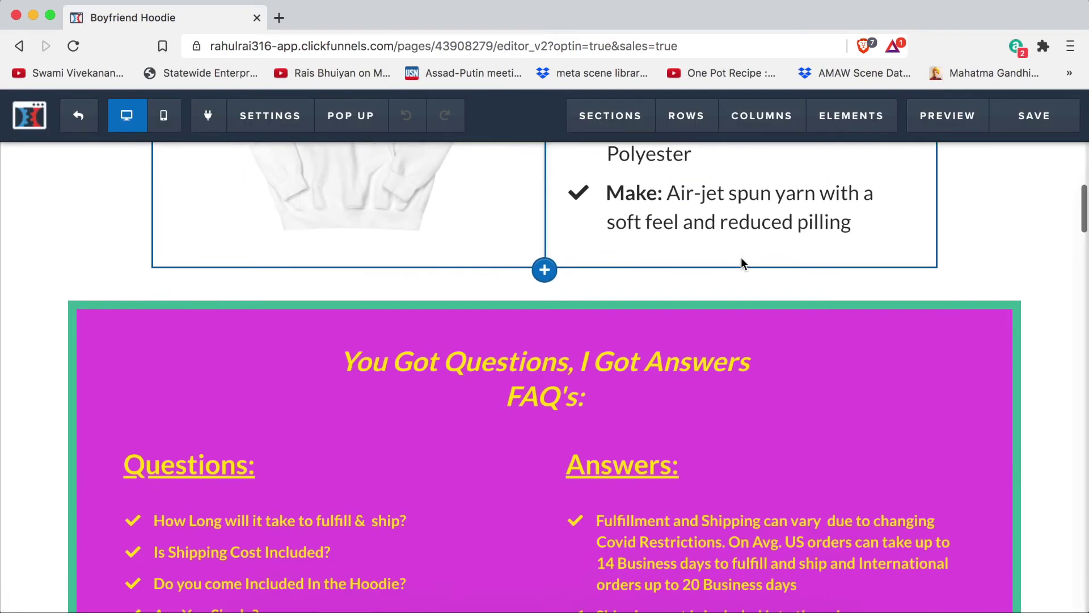
{"action": "scroll", "coordinate": [657, 376], "scroll_direction": "down", "scroll_amount": 5}
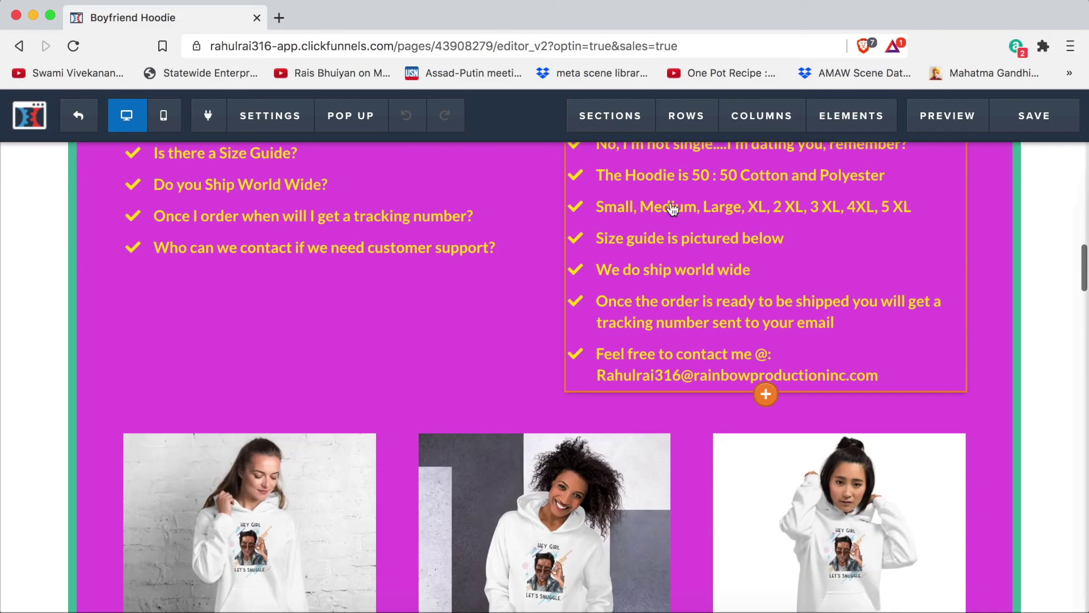
{"action": "scroll", "coordinate": [366, 344], "scroll_direction": "down", "scroll_amount": 2}
{"action": "scroll", "coordinate": [366, 345], "scroll_direction": "down", "scroll_amount": 5}
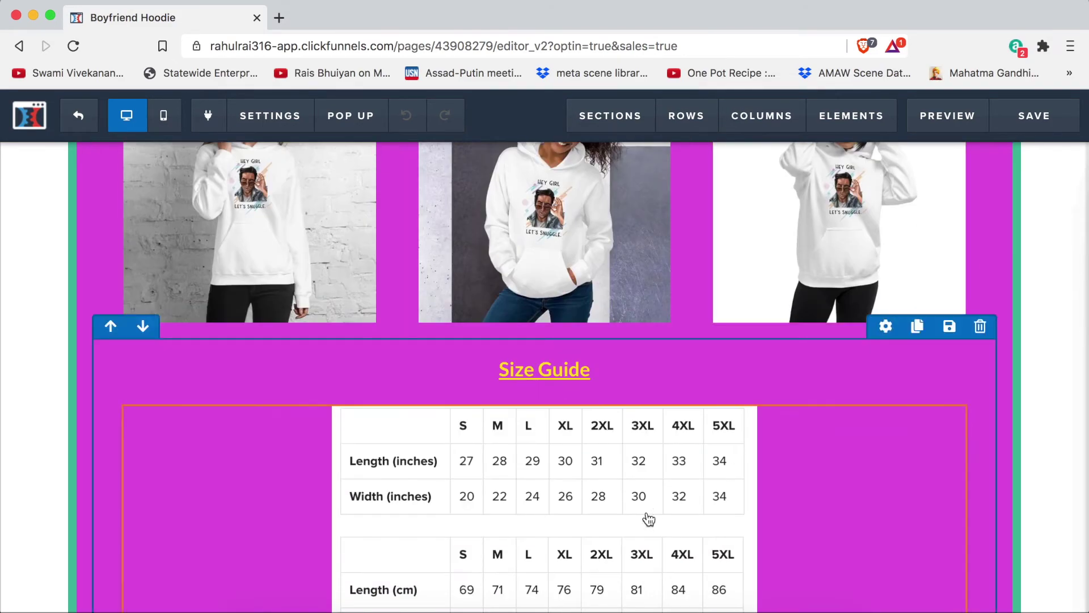
{"action": "scroll", "coordinate": [648, 518], "scroll_direction": "down", "scroll_amount": 15}
Step: Examine the free bonuses section, reading the Boyfriend Bedtime Story E-Book offer and the video bonuses below it
{"action": "scroll", "coordinate": [648, 518], "scroll_direction": "up", "scroll_amount": 6}
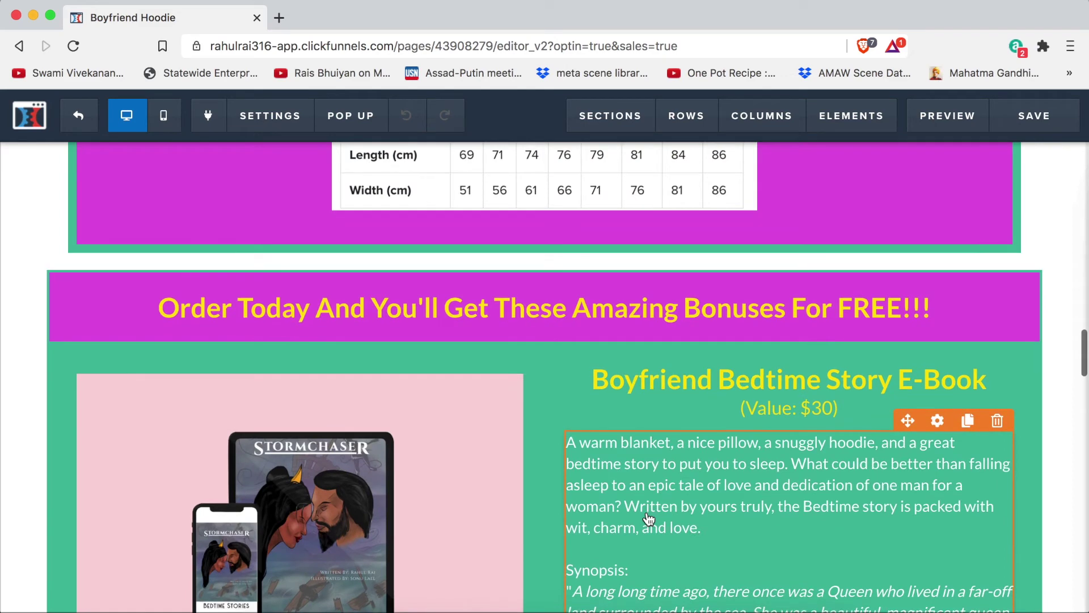
{"action": "scroll", "coordinate": [627, 449], "scroll_direction": "down", "scroll_amount": 5}
{"action": "scroll", "coordinate": [626, 450], "scroll_direction": "up", "scroll_amount": 5}
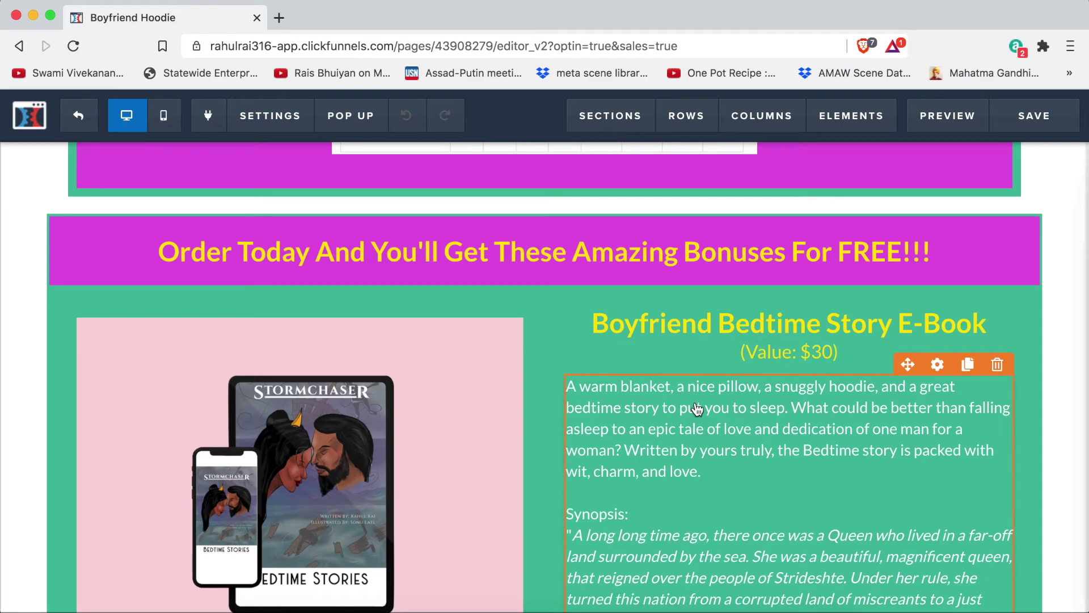
{"action": "scroll", "coordinate": [698, 408], "scroll_direction": "down", "scroll_amount": 3}
{"action": "scroll", "coordinate": [697, 408], "scroll_direction": "up", "scroll_amount": 2}
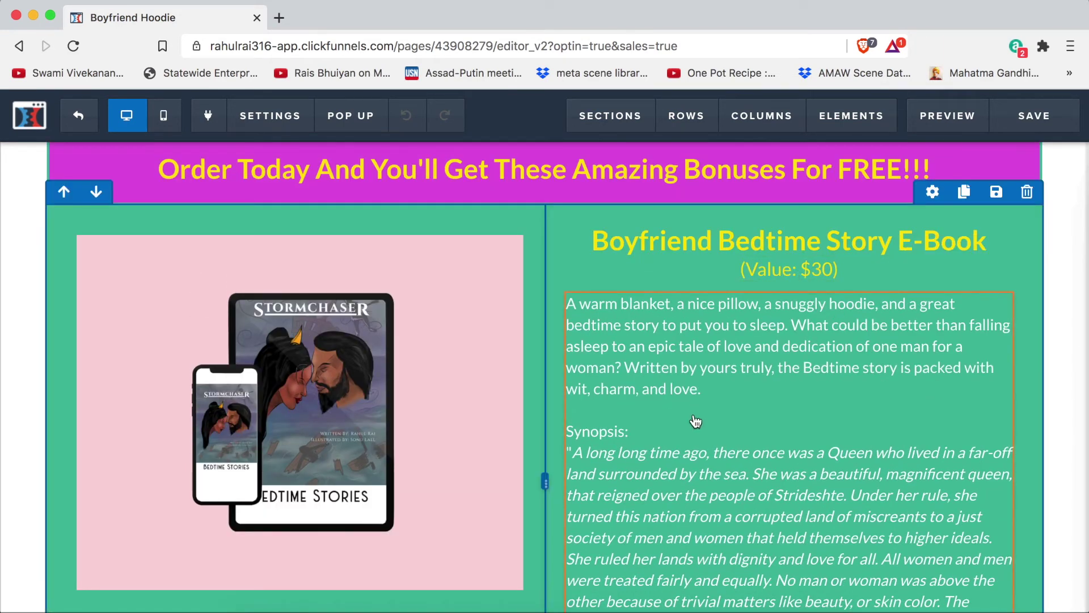
{"action": "scroll", "coordinate": [759, 397], "scroll_direction": "down", "scroll_amount": 5}
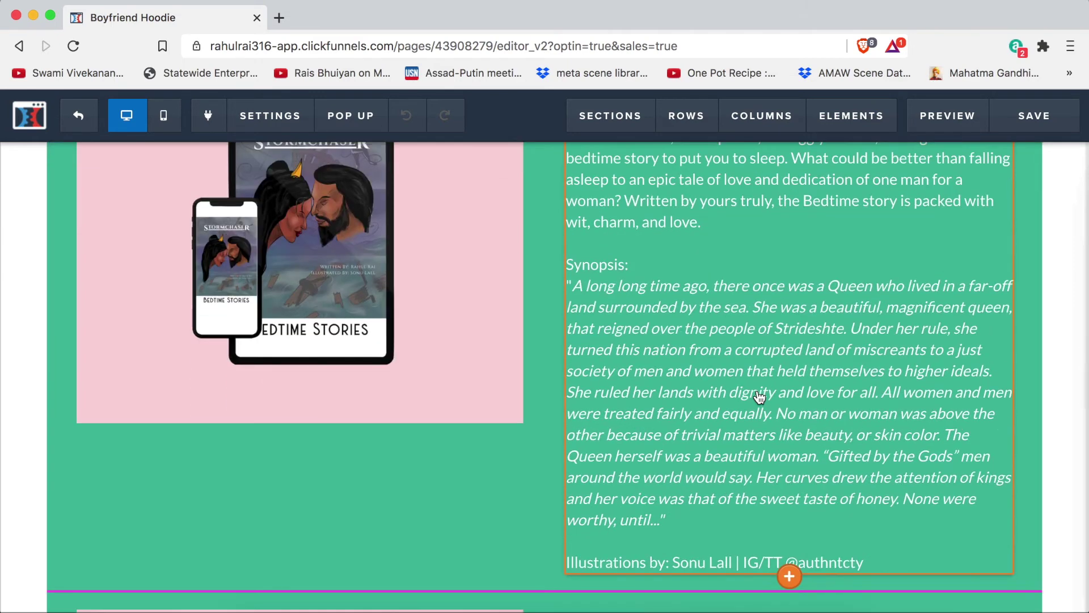
{"action": "scroll", "coordinate": [759, 397], "scroll_direction": "down", "scroll_amount": 2}
{"action": "scroll", "coordinate": [759, 395], "scroll_direction": "down", "scroll_amount": 8}
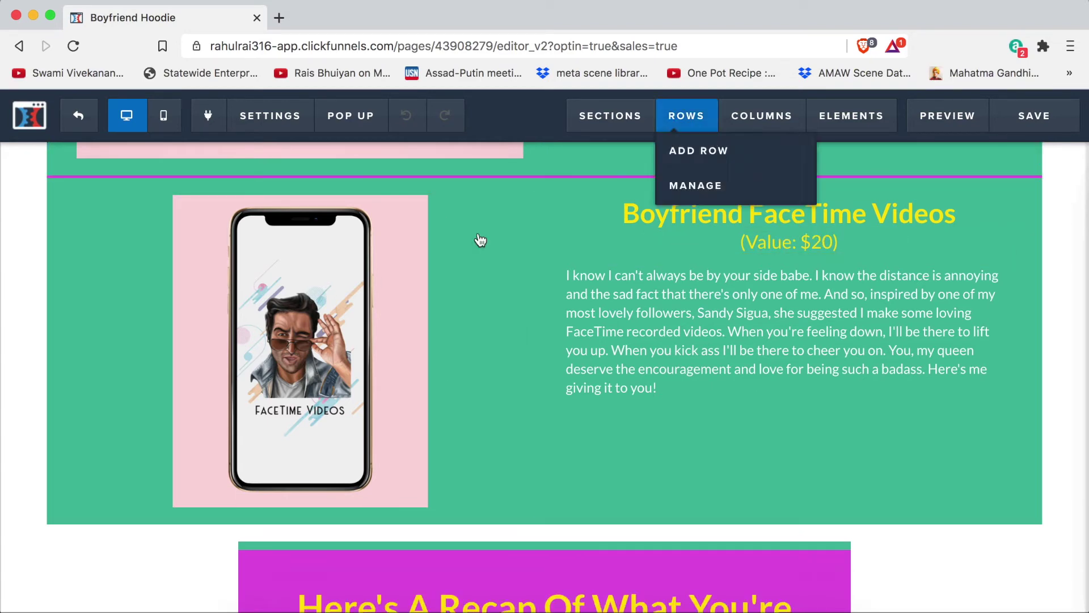
Step: Return to the hoodie image at the page start and review the layout again through the Boyfriend FaceTime Videos bonus
{"action": "scroll", "coordinate": [638, 369], "scroll_direction": "up", "scroll_amount": 8}
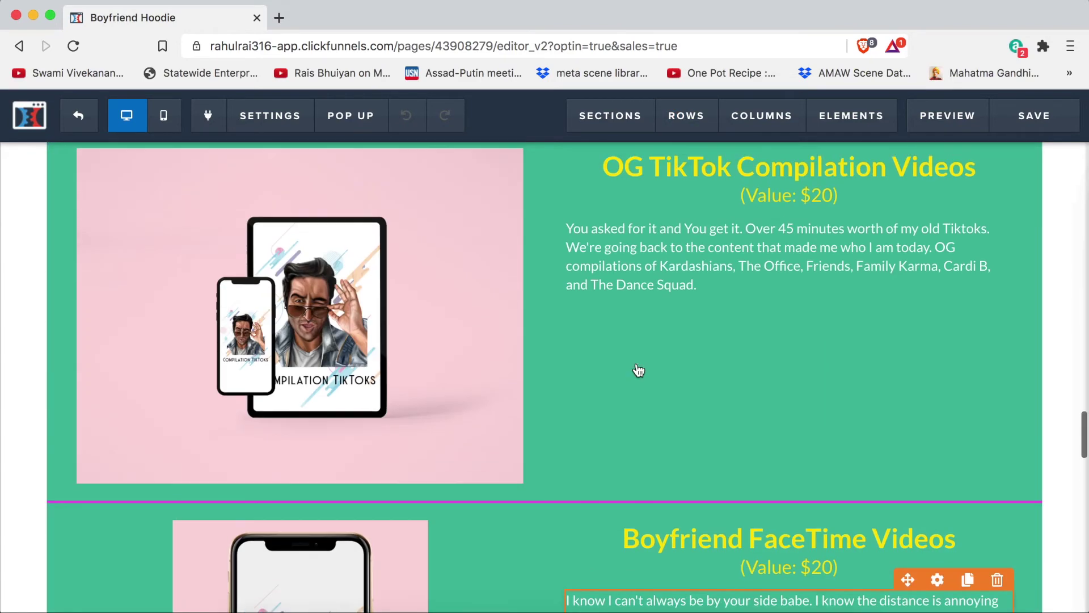
{"action": "scroll", "coordinate": [637, 369], "scroll_direction": "up", "scroll_amount": 10}
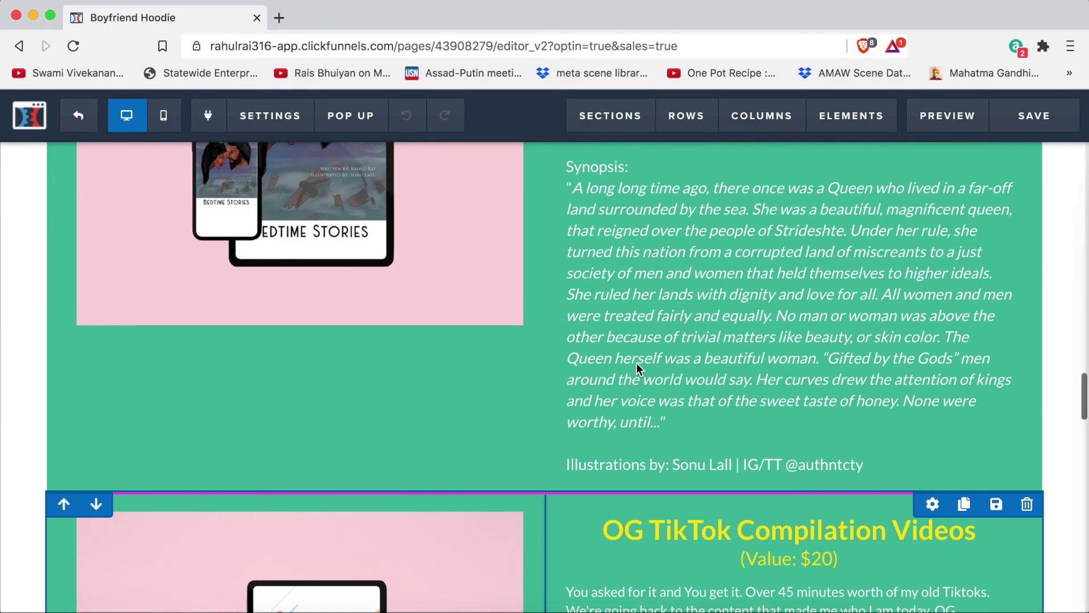
{"action": "scroll", "coordinate": [637, 373], "scroll_direction": "up", "scroll_amount": 15}
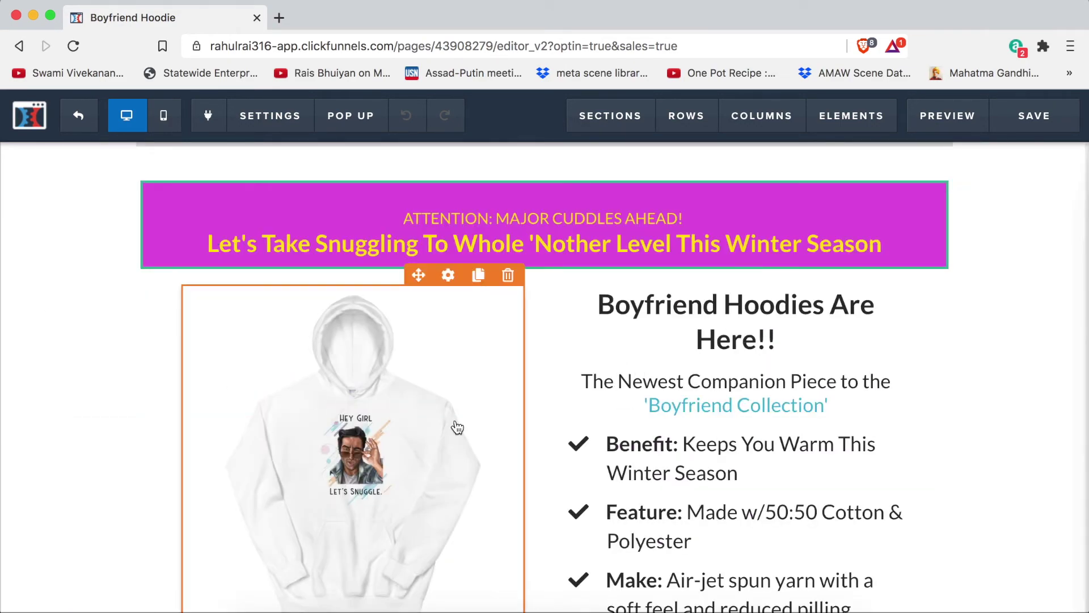
{"action": "scroll", "coordinate": [425, 449], "scroll_direction": "down", "scroll_amount": 5}
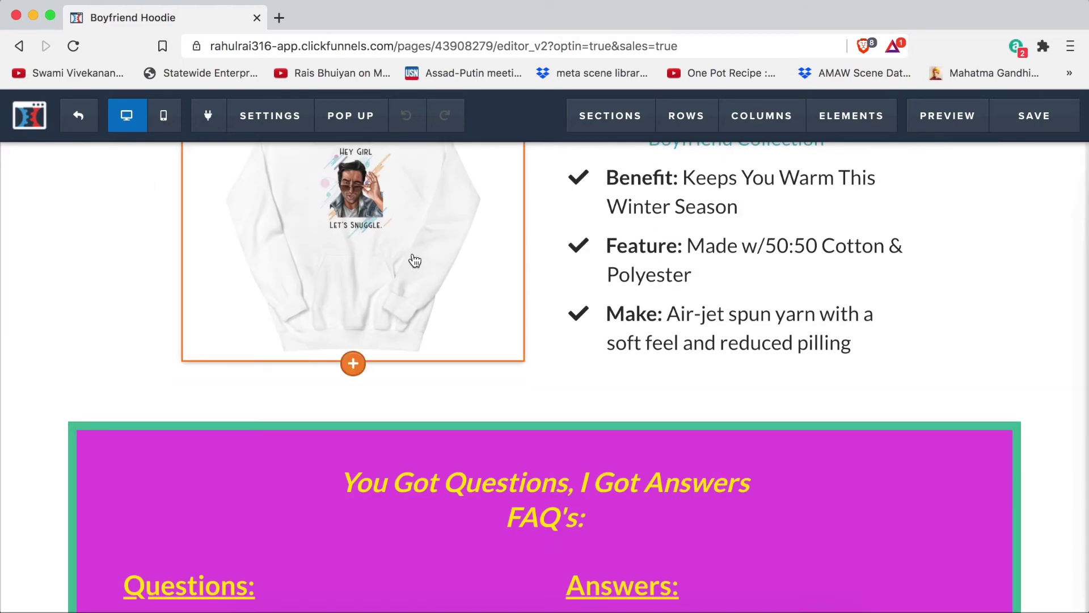
{"action": "scroll", "coordinate": [415, 261], "scroll_direction": "down", "scroll_amount": 15}
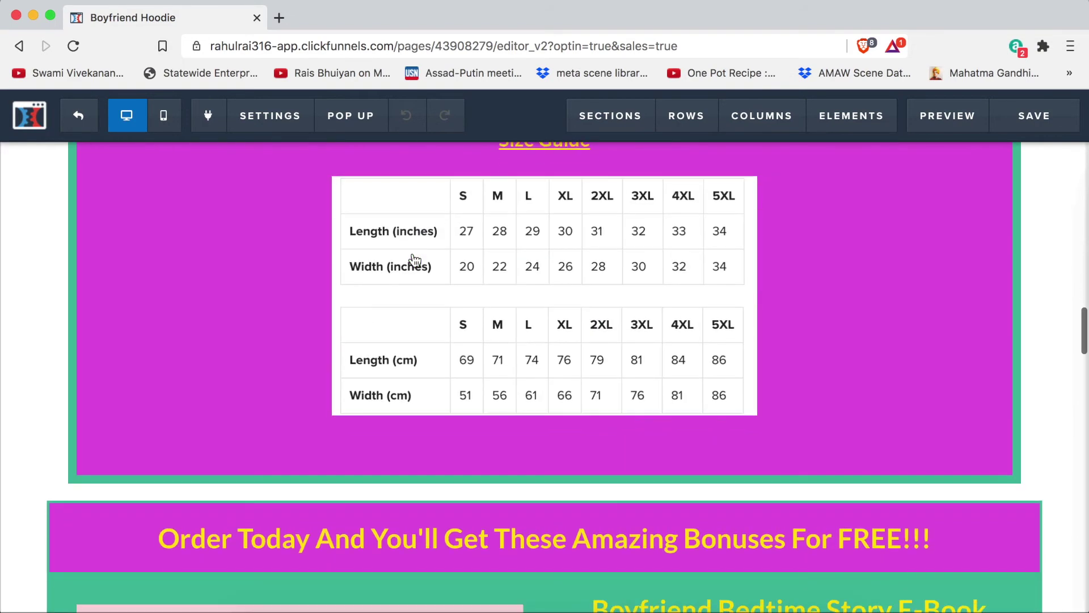
{"action": "scroll", "coordinate": [408, 248], "scroll_direction": "up", "scroll_amount": 3}
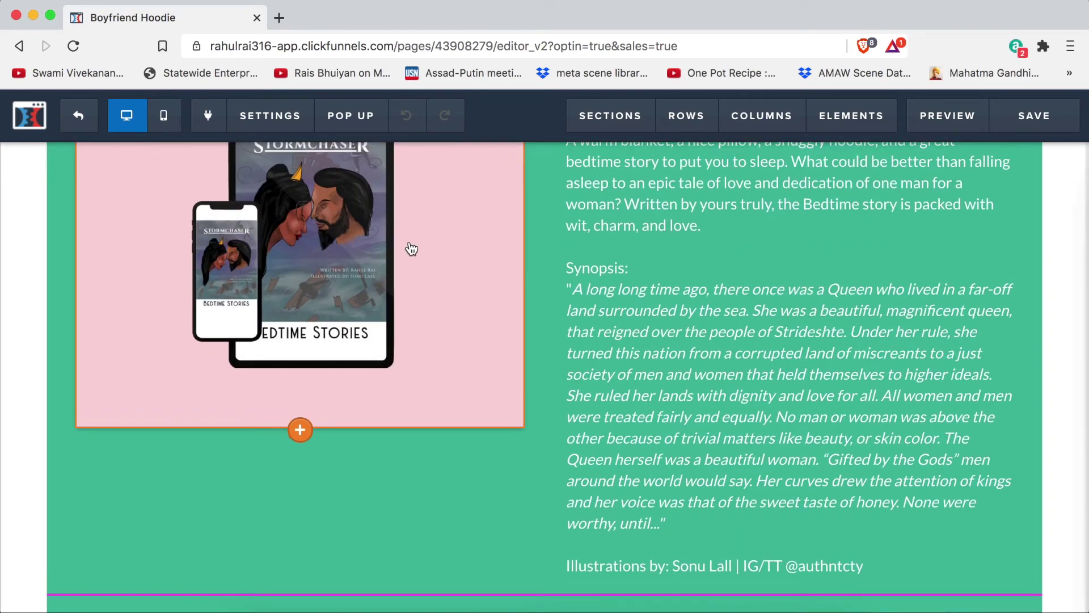
{"action": "scroll", "coordinate": [393, 392], "scroll_direction": "down", "scroll_amount": 9}
{"action": "mouse_move", "coordinate": [440, 333]}
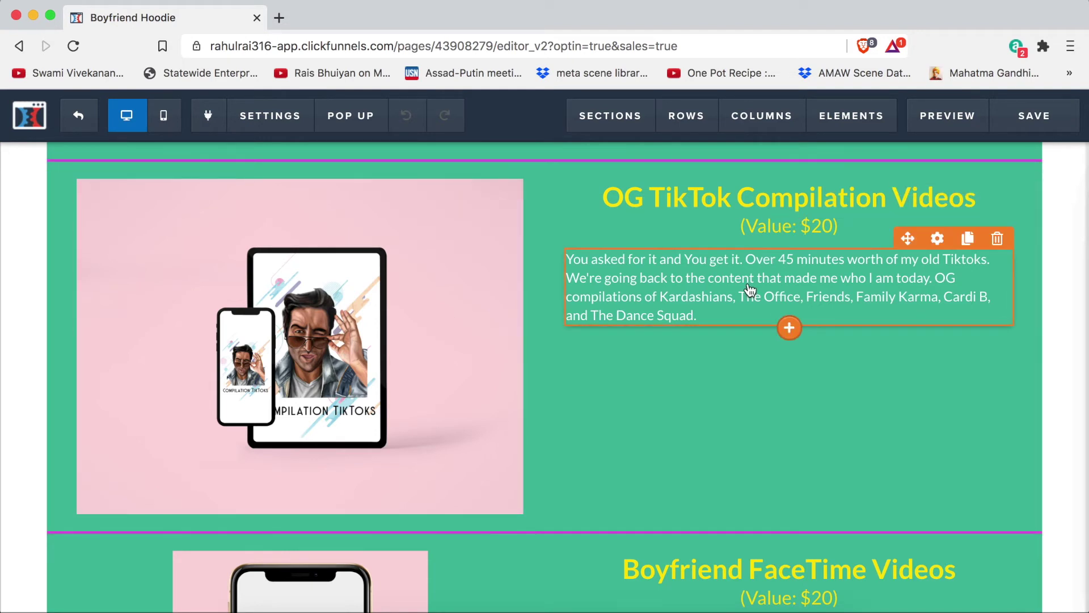
{"action": "scroll", "coordinate": [743, 288], "scroll_direction": "down", "scroll_amount": 2}
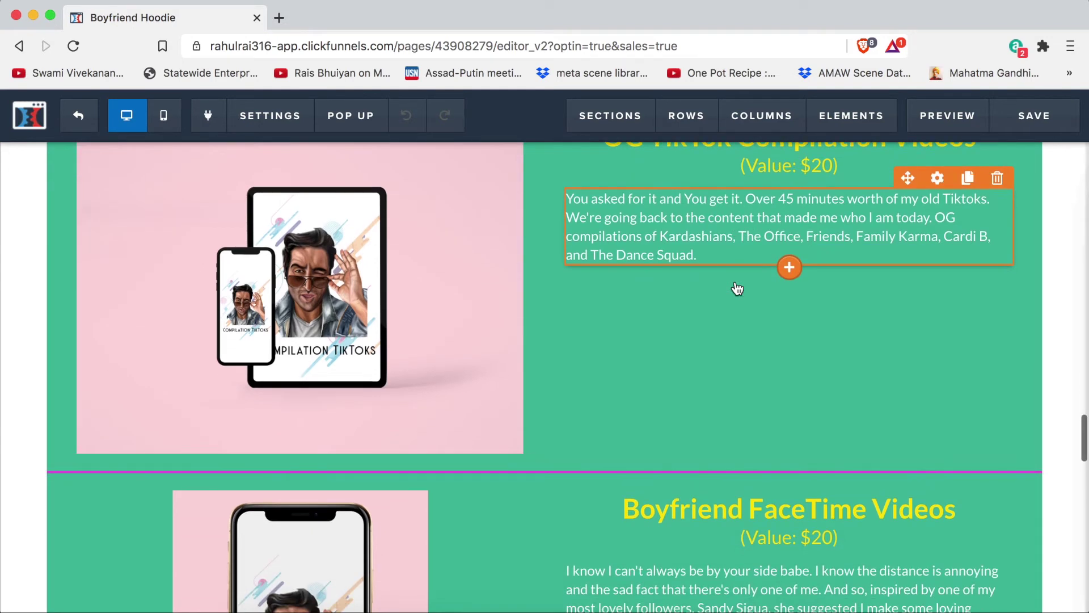
{"action": "scroll", "coordinate": [735, 282], "scroll_direction": "down", "scroll_amount": 8}
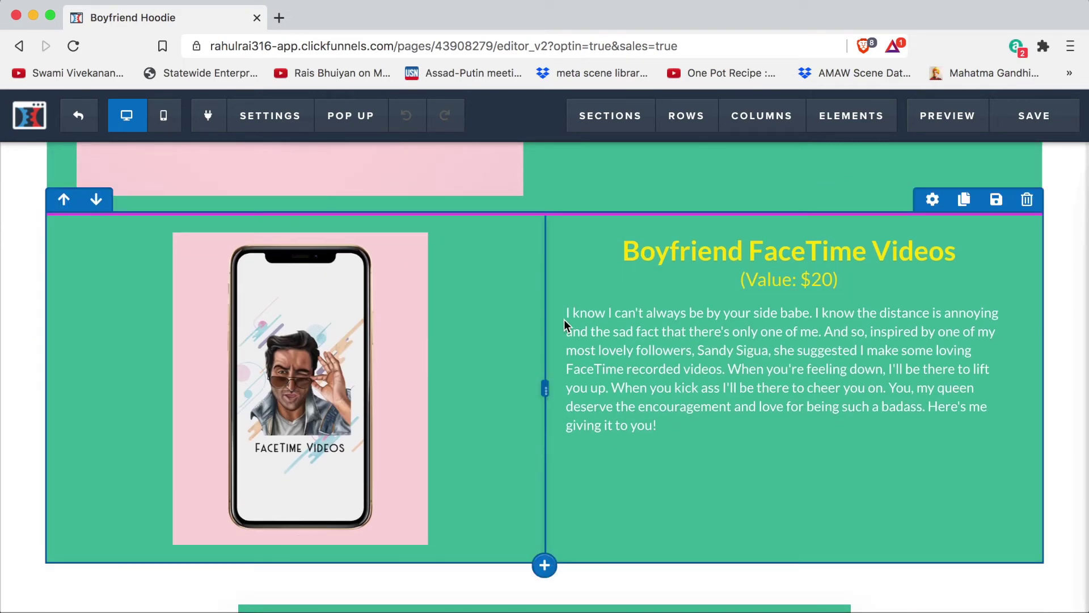
Step: Examine the recap section's combined product image, bonus value list, price headline and BUY NOW!!! button
{"action": "scroll", "coordinate": [565, 323], "scroll_direction": "down", "scroll_amount": 15}
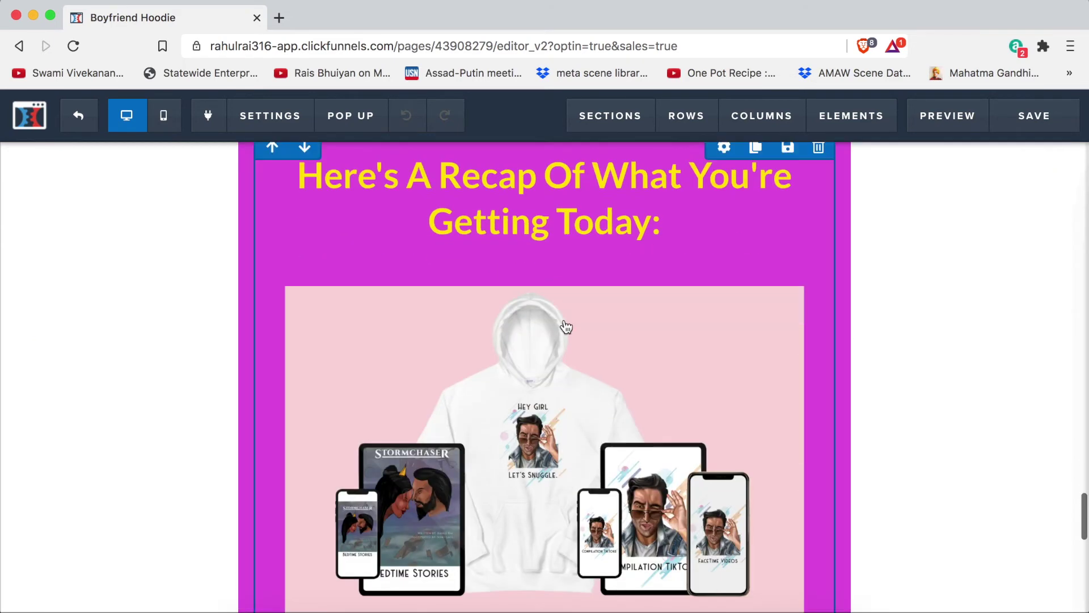
{"action": "scroll", "coordinate": [566, 327], "scroll_direction": "down", "scroll_amount": 7}
{"action": "scroll", "coordinate": [454, 256], "scroll_direction": "up", "scroll_amount": 5}
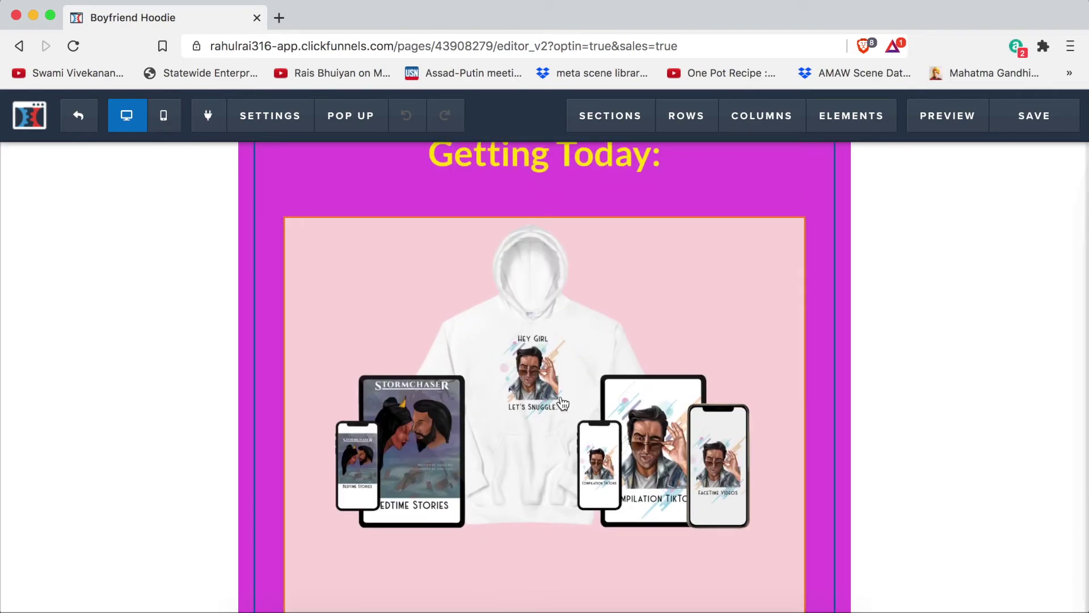
{"action": "scroll", "coordinate": [562, 419], "scroll_direction": "down", "scroll_amount": 16}
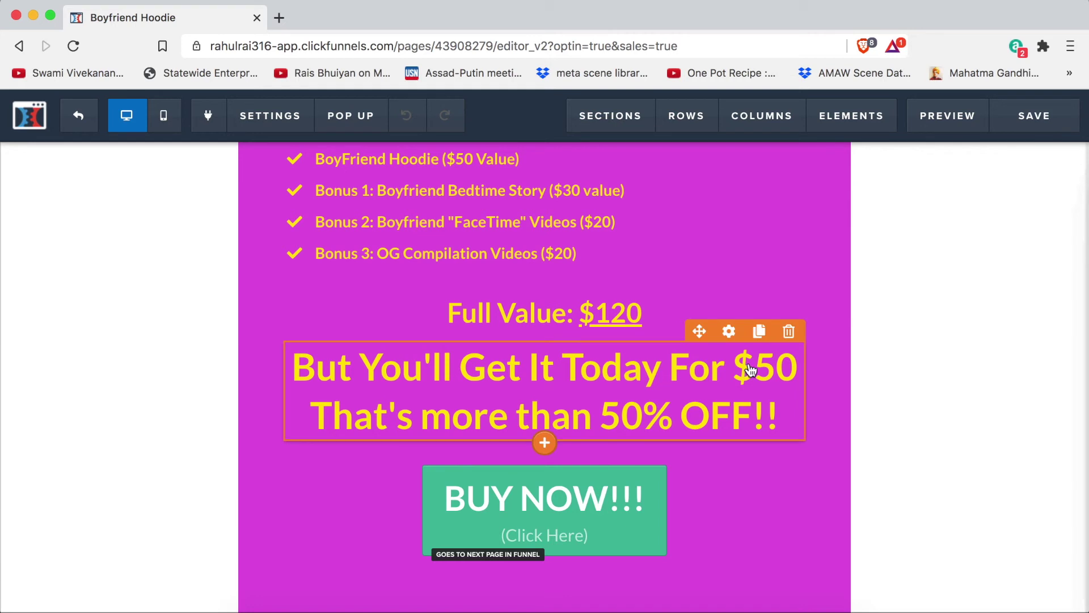
{"action": "scroll", "coordinate": [604, 380], "scroll_direction": "up", "scroll_amount": 3}
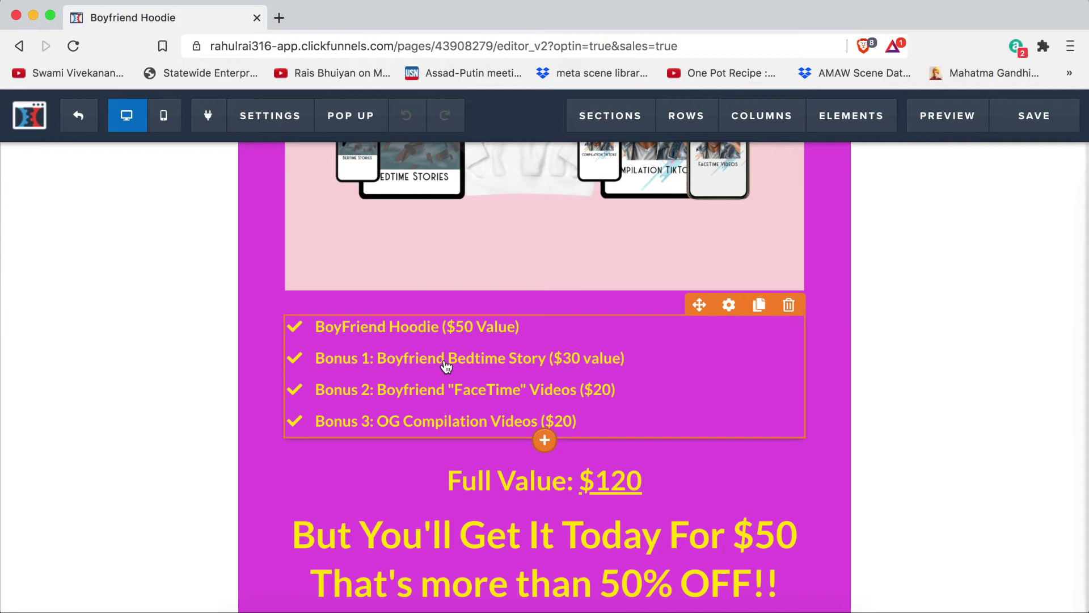
{"action": "scroll", "coordinate": [656, 362], "scroll_direction": "up", "scroll_amount": 5}
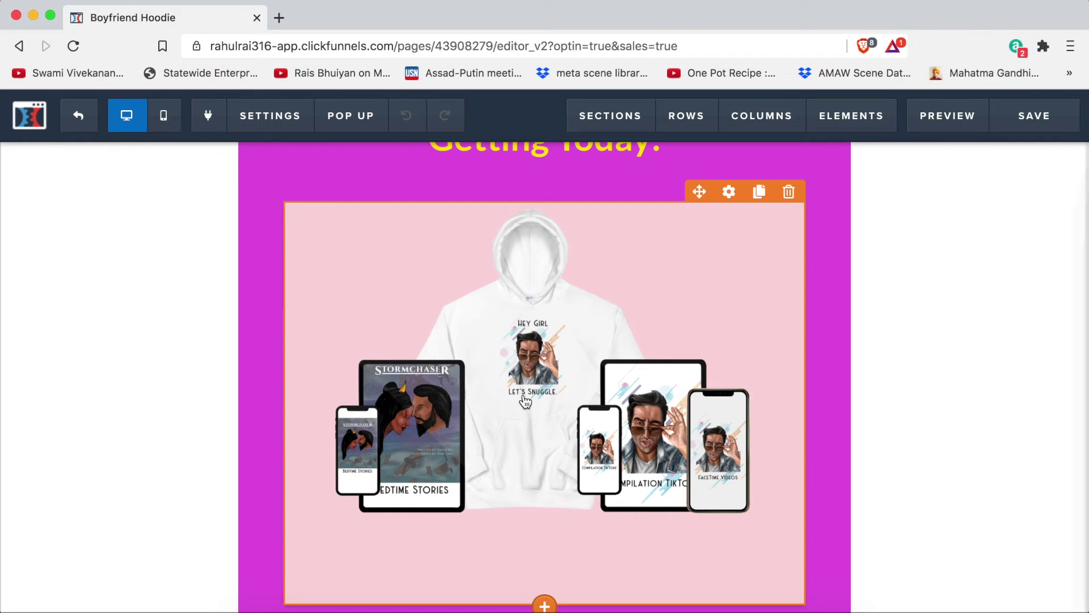
{"action": "scroll", "coordinate": [525, 401], "scroll_direction": "down", "scroll_amount": 3}
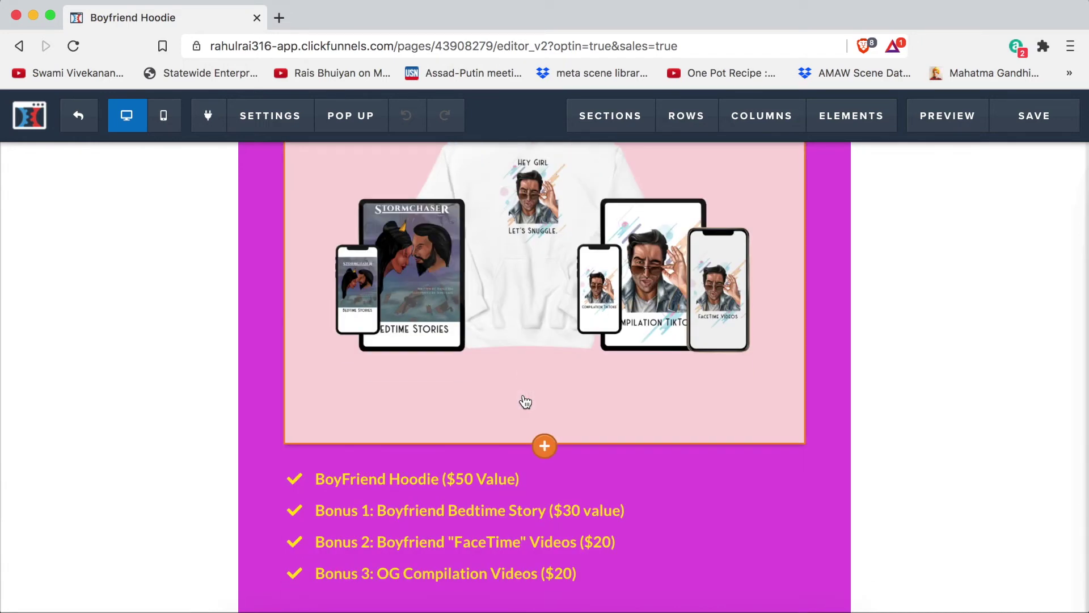
{"action": "scroll", "coordinate": [525, 401], "scroll_direction": "down", "scroll_amount": 2}
Step: Leave the sales page editor for the funnel overview and open the OTO step's page for editing
{"action": "left_click", "coordinate": [76, 118]}
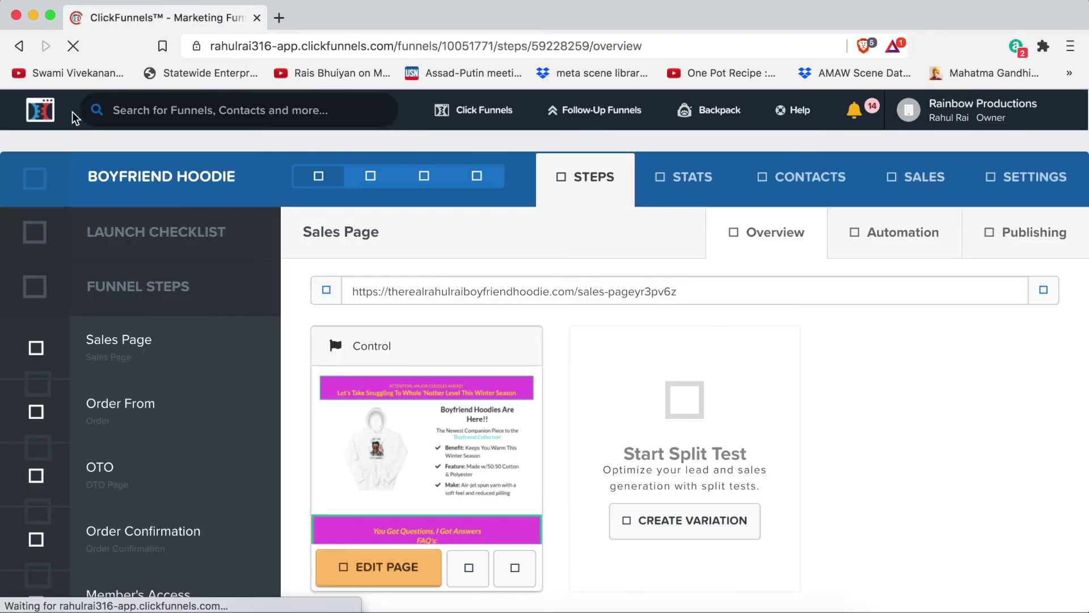
{"action": "scroll", "coordinate": [176, 403], "scroll_direction": "down", "scroll_amount": 3}
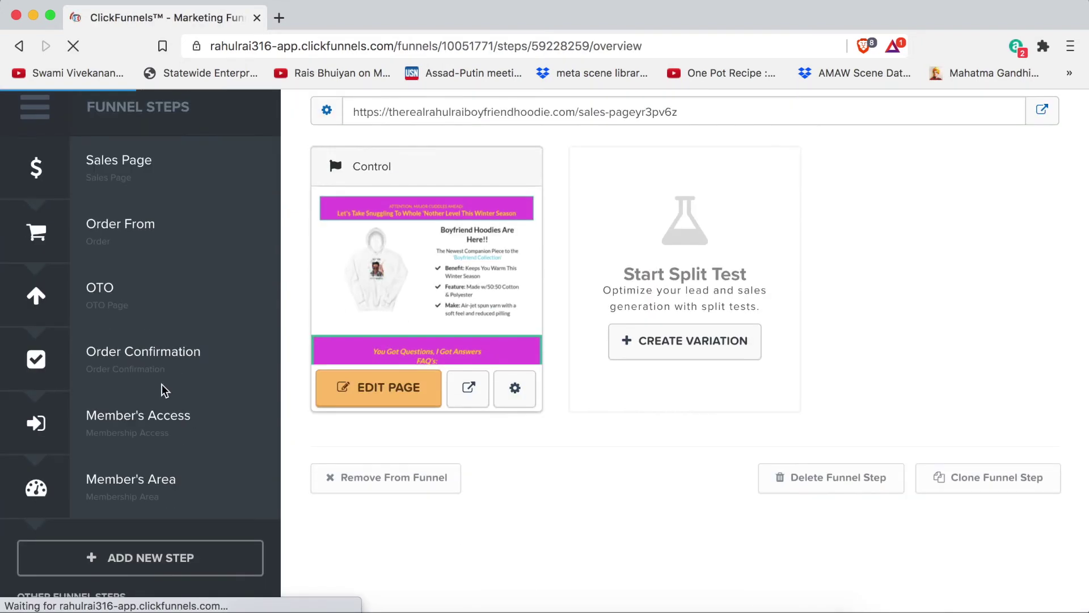
{"action": "left_click", "coordinate": [109, 295]}
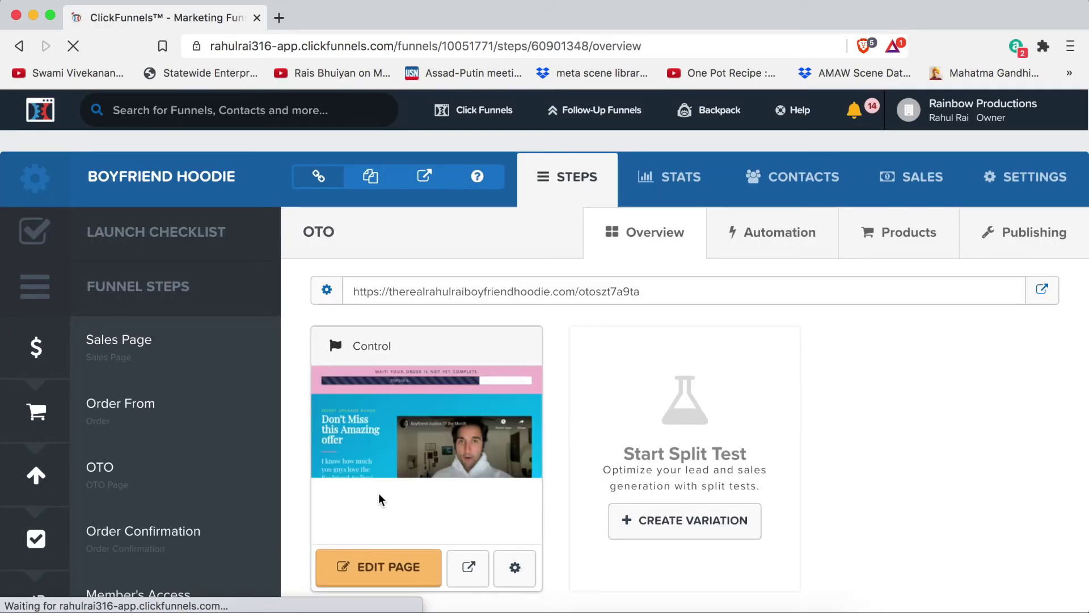
{"action": "scroll", "coordinate": [377, 493], "scroll_direction": "down", "scroll_amount": 3}
{"action": "left_click", "coordinate": [370, 420]}
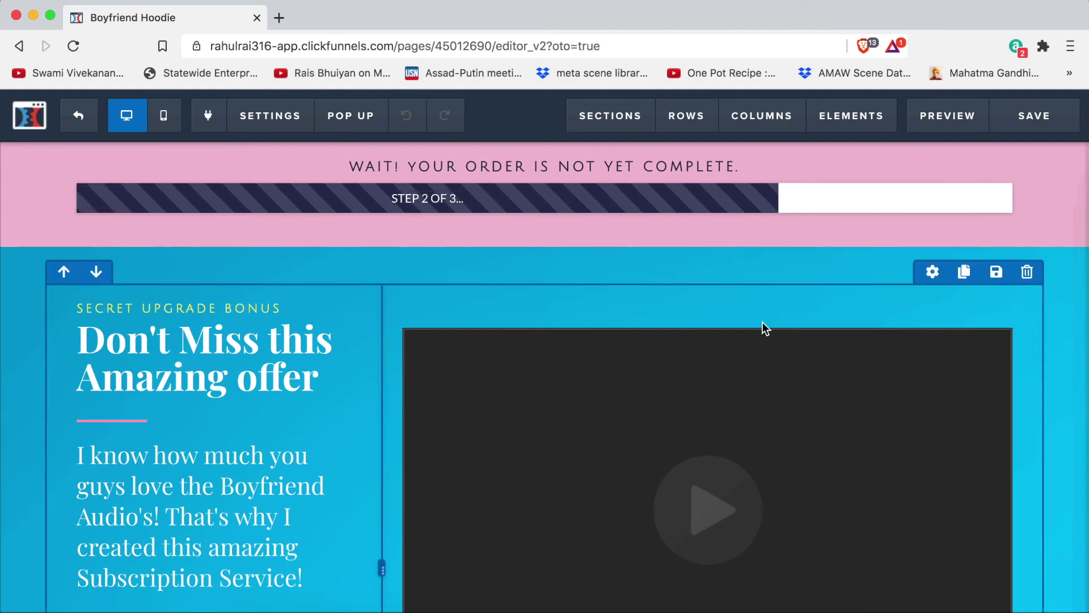
Step: Examine the OTO page's progress bar, Secret Upgrade Bonus text, video and subscribe links in the editor
{"action": "scroll", "coordinate": [764, 327], "scroll_direction": "down", "scroll_amount": 5}
{"action": "scroll", "coordinate": [763, 334], "scroll_direction": "up", "scroll_amount": 3}
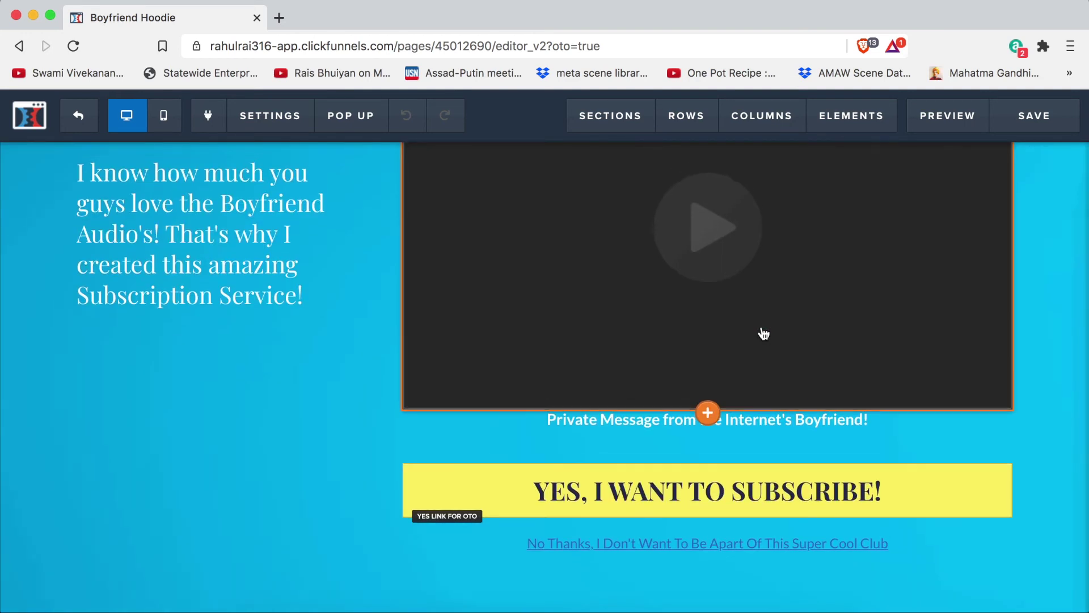
{"action": "scroll", "coordinate": [763, 333], "scroll_direction": "down", "scroll_amount": 1}
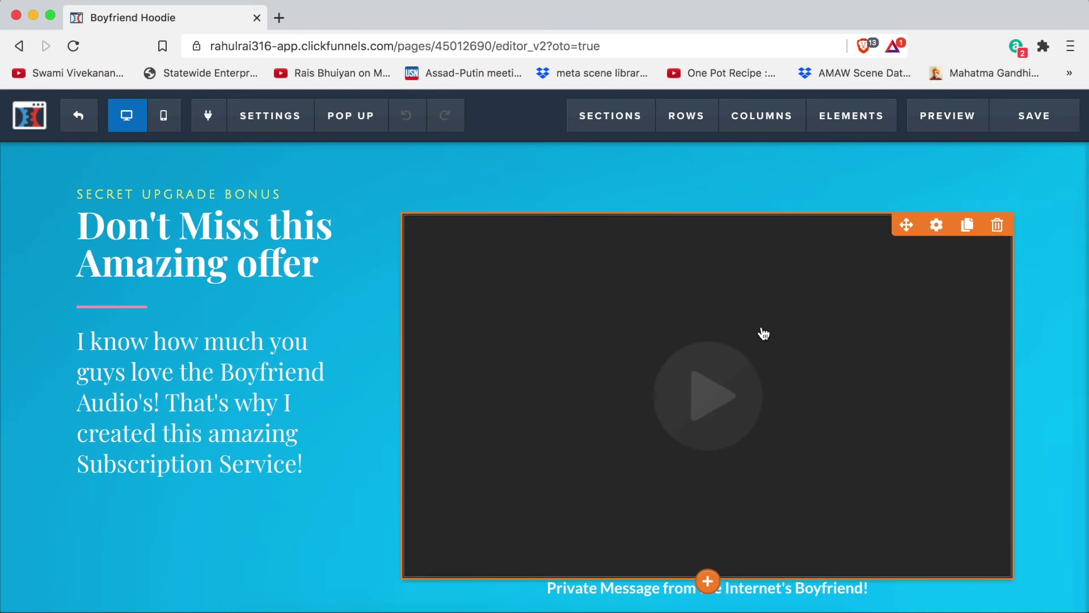
{"action": "scroll", "coordinate": [763, 334], "scroll_direction": "up", "scroll_amount": 2}
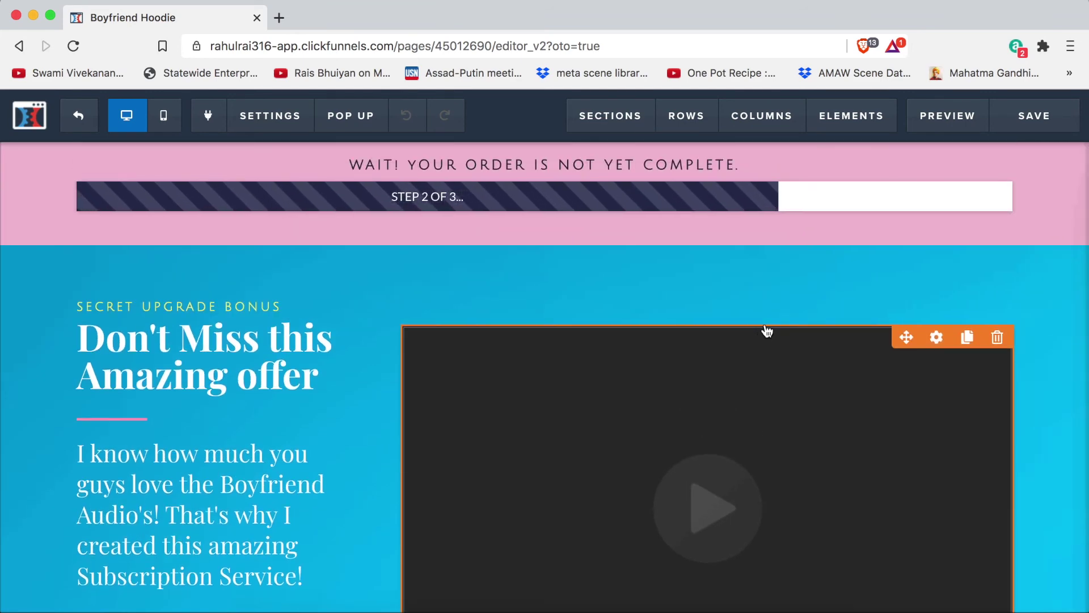
{"action": "scroll", "coordinate": [497, 277], "scroll_direction": "down", "scroll_amount": 4}
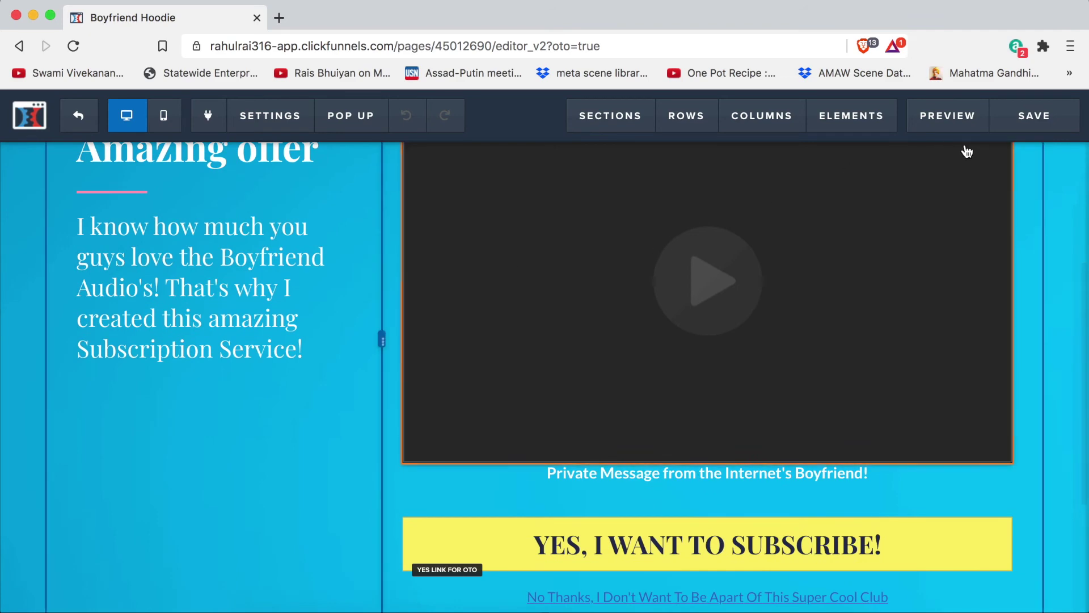
Step: Preview the OTO page, look through its video offer and try the "YES, I WANT TO SUBSCRIBE!" link
{"action": "left_click", "coordinate": [945, 116]}
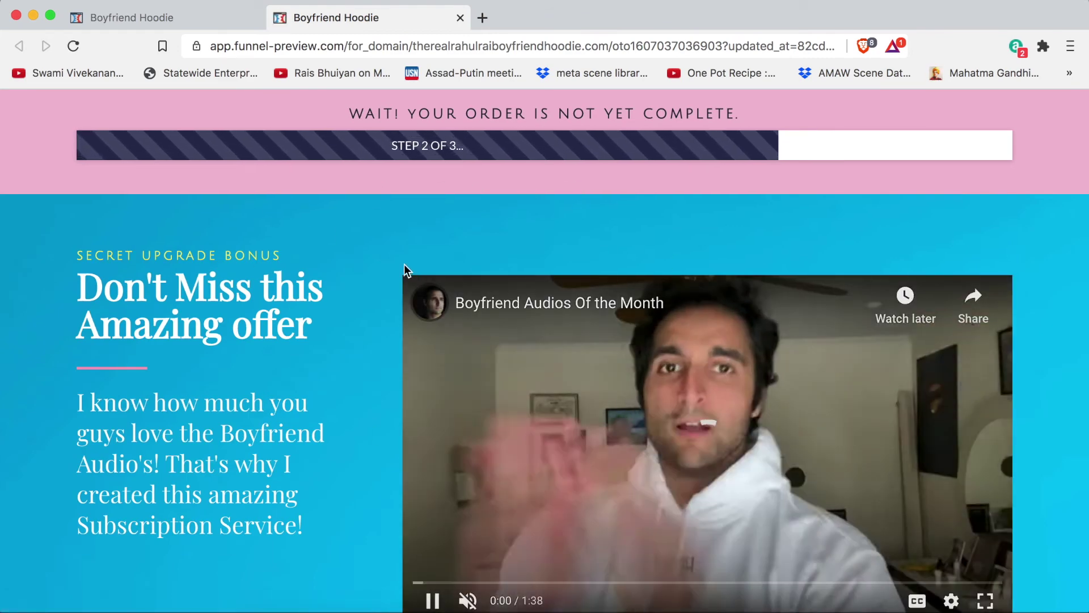
{"action": "scroll", "coordinate": [332, 240], "scroll_direction": "down", "scroll_amount": 5}
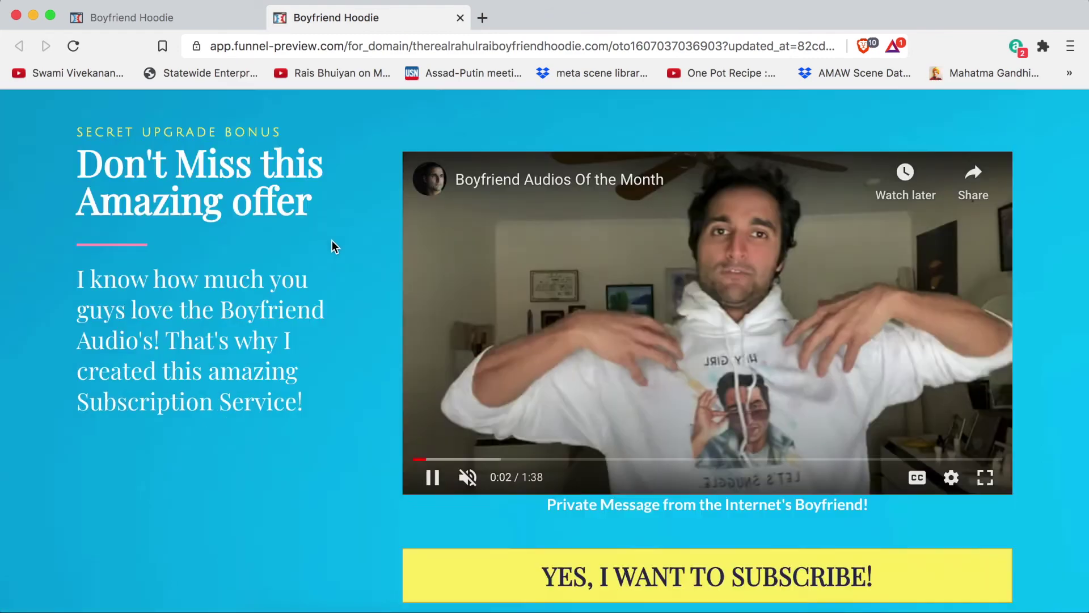
{"action": "scroll", "coordinate": [332, 240], "scroll_direction": "up", "scroll_amount": 3}
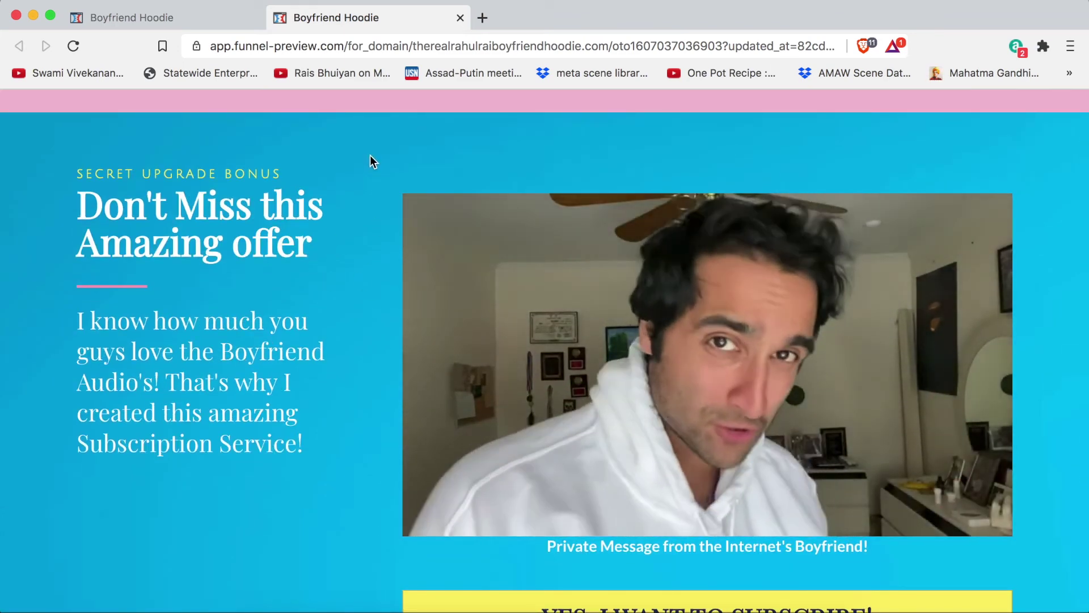
{"action": "scroll", "coordinate": [665, 238], "scroll_direction": "down", "scroll_amount": 5}
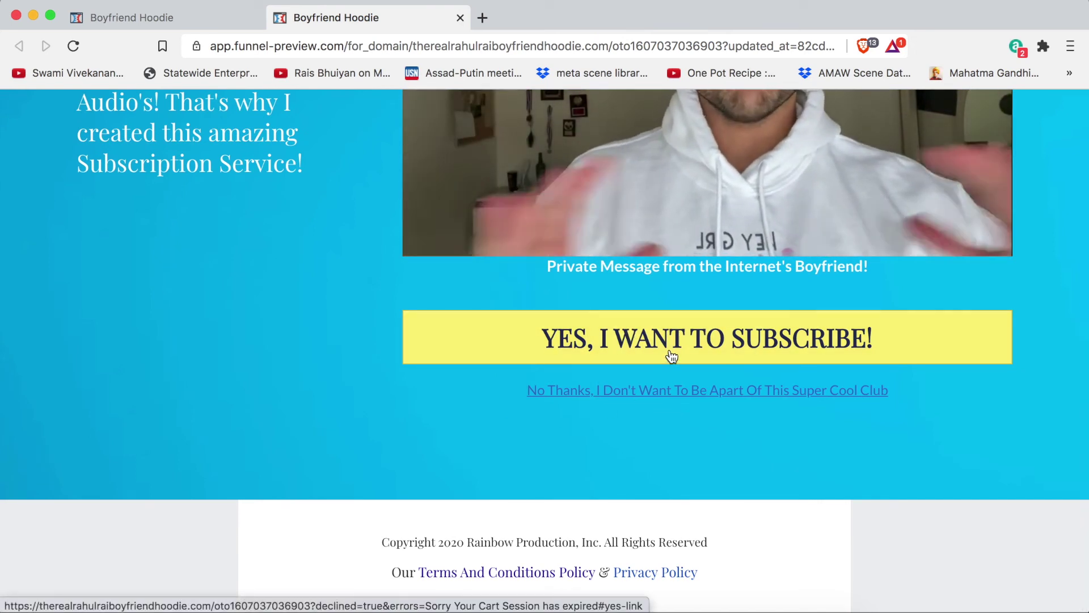
{"action": "left_click", "coordinate": [671, 355]}
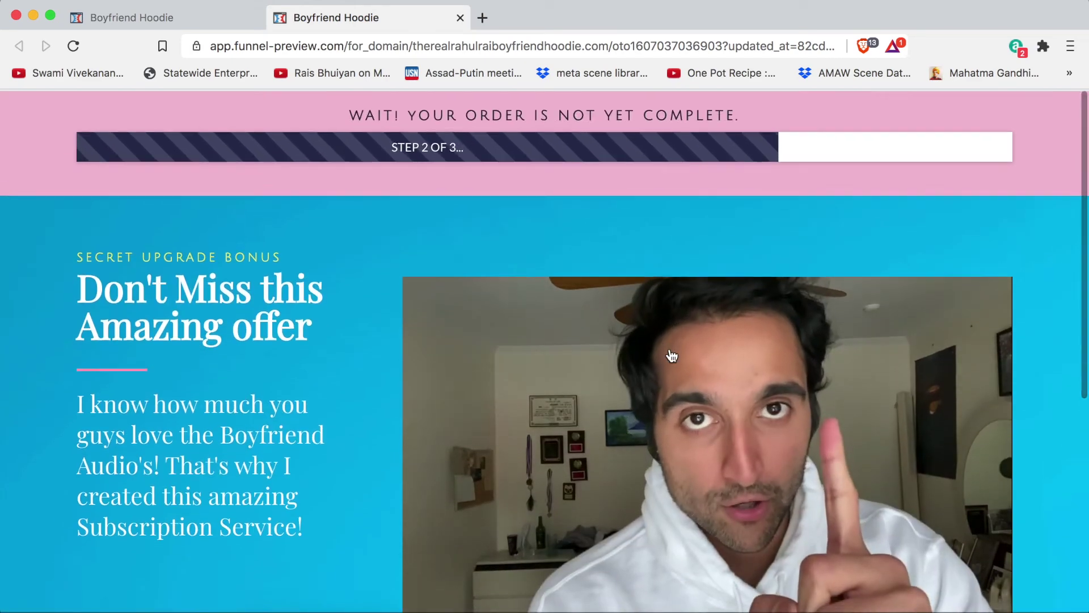